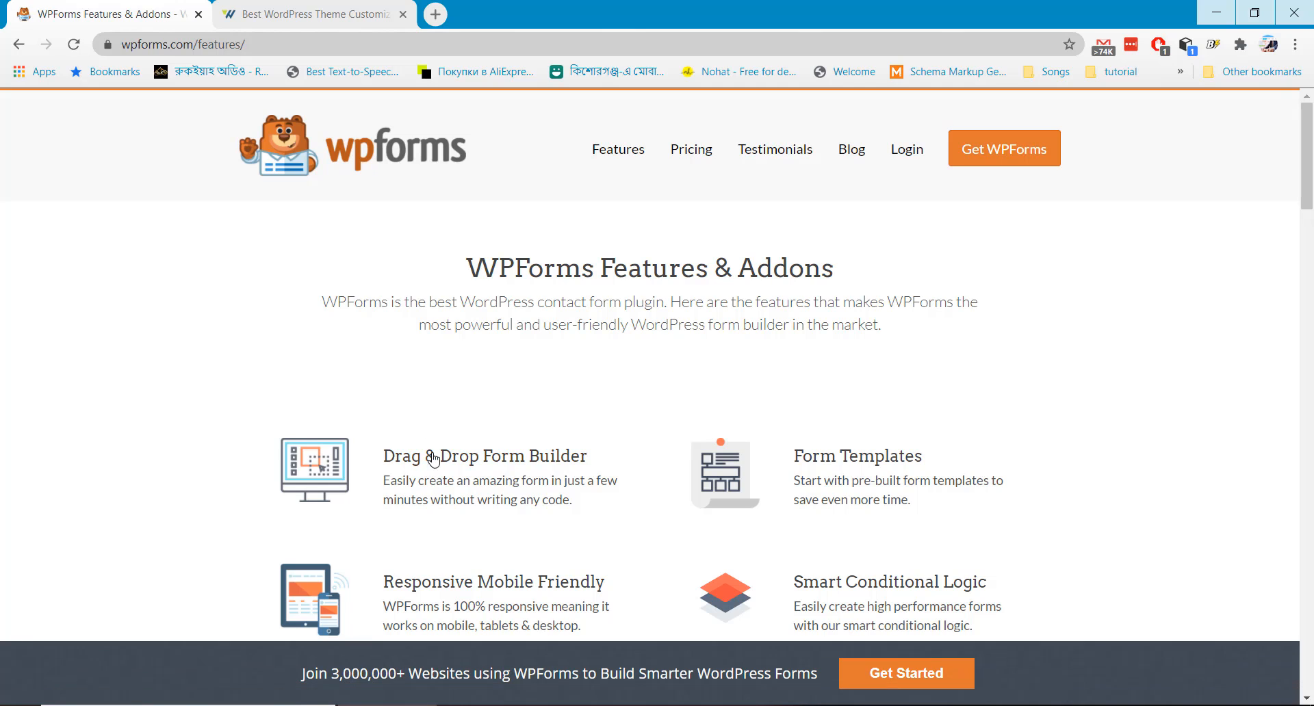
Browse the WPForms website, then return to its home page
{"action": "scroll", "coordinate": [514, 410], "scroll_direction": "down", "scroll_amount": 3}
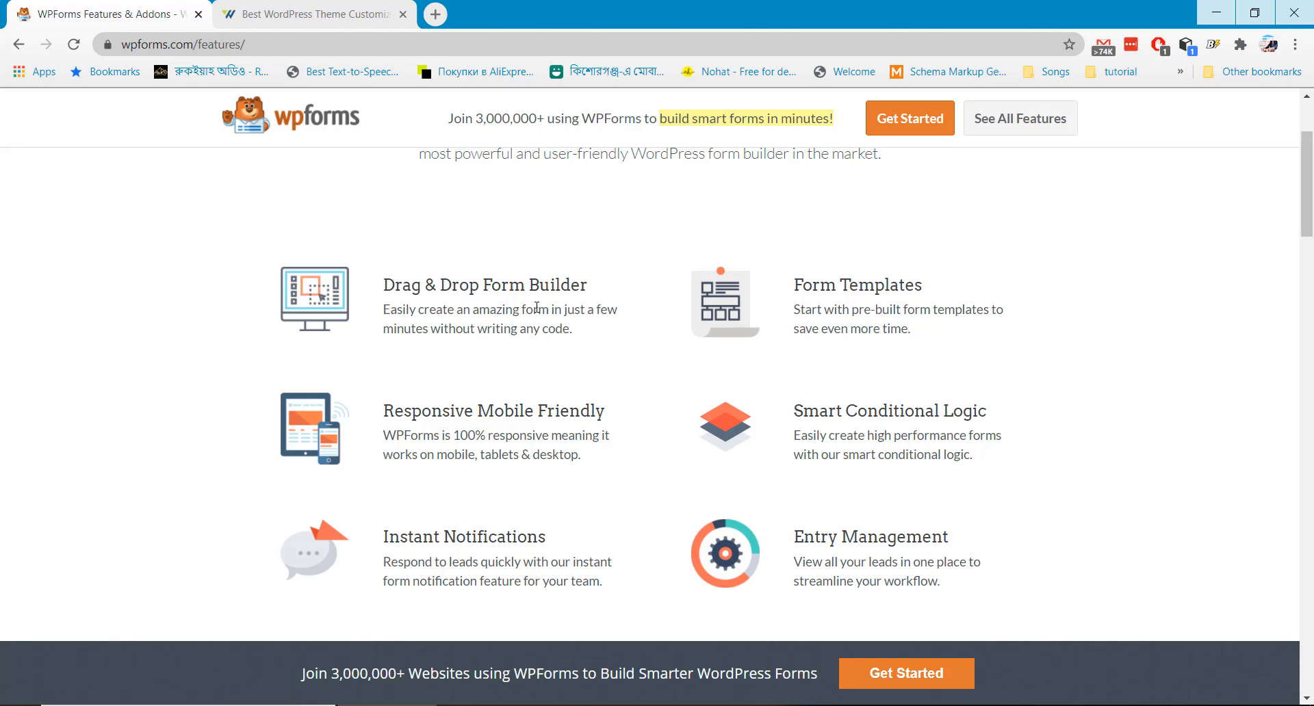
{"action": "scroll", "coordinate": [536, 307], "scroll_direction": "down", "scroll_amount": 3}
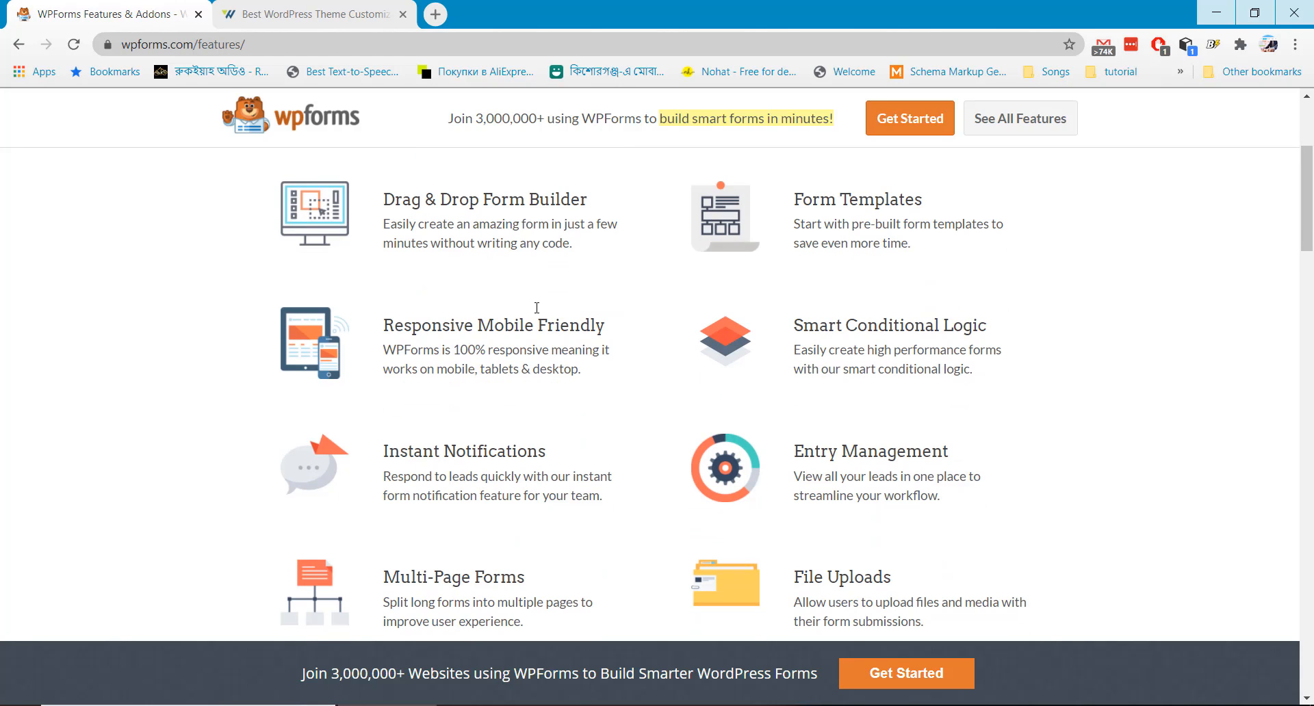
{"action": "scroll", "coordinate": [536, 312], "scroll_direction": "down", "scroll_amount": 8}
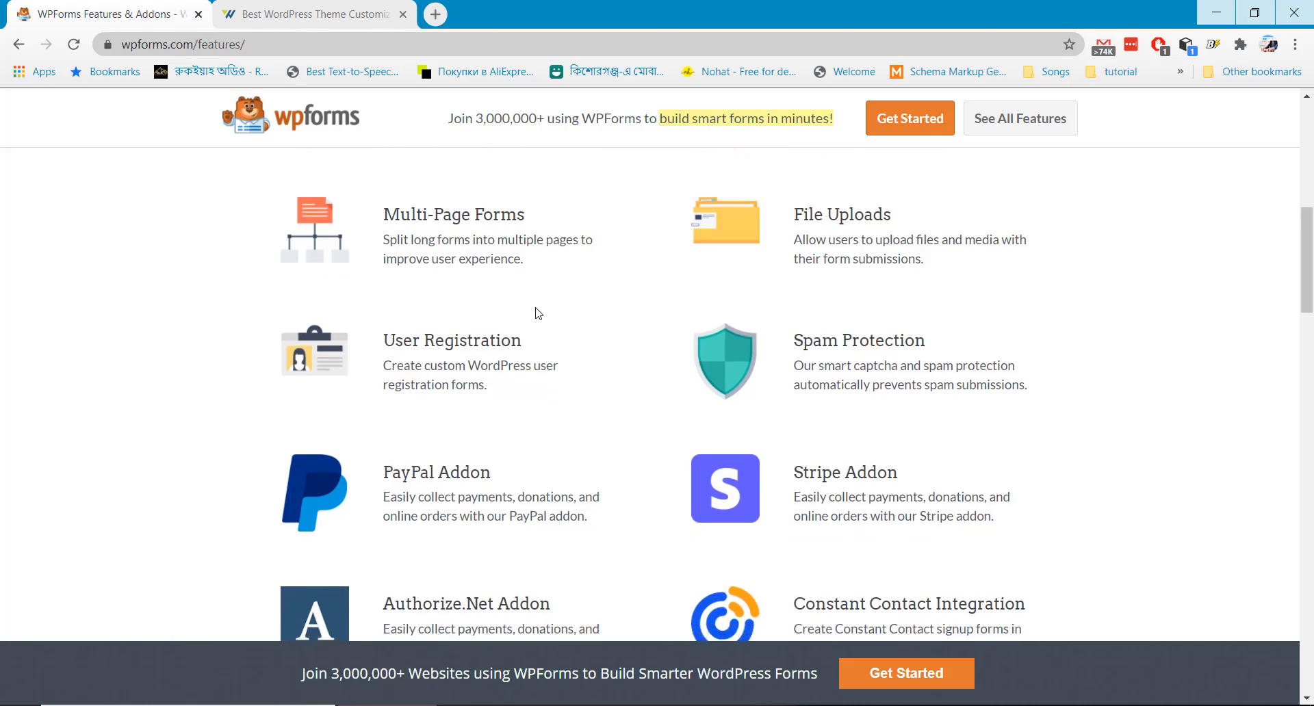
{"action": "scroll", "coordinate": [537, 314], "scroll_direction": "down", "scroll_amount": 10}
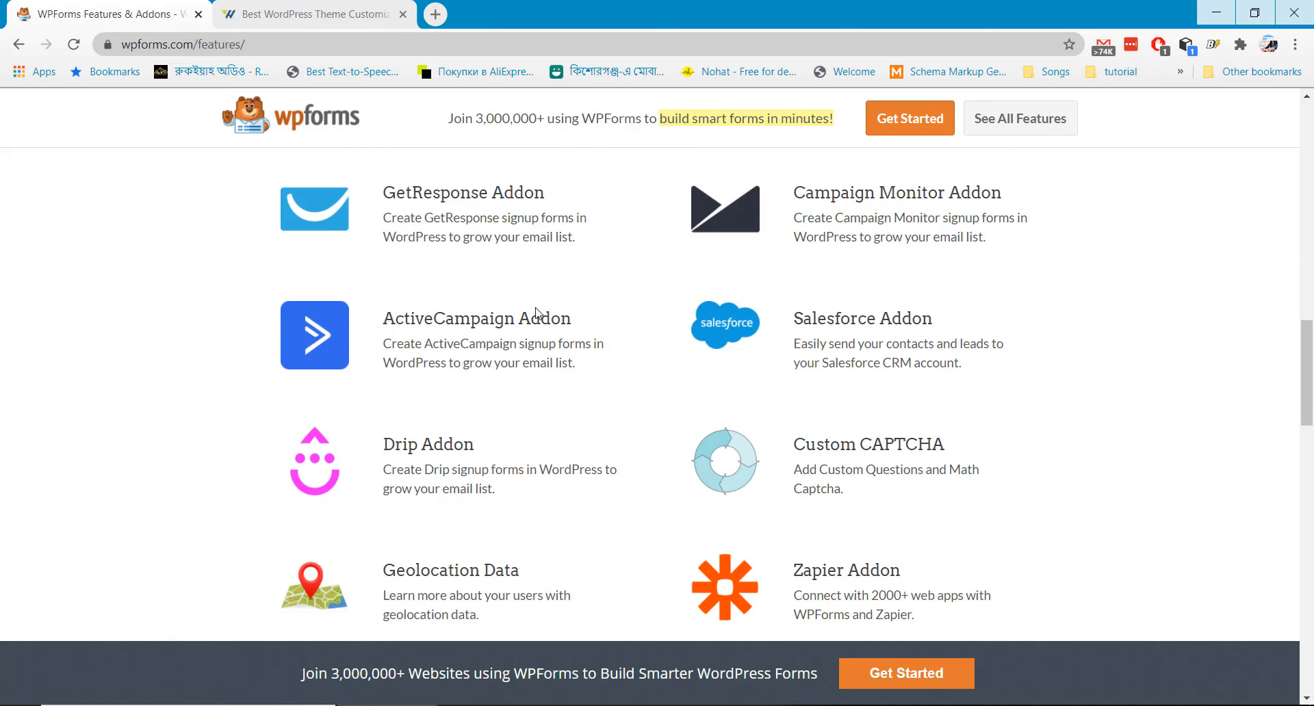
{"action": "scroll", "coordinate": [540, 323], "scroll_direction": "down", "scroll_amount": 2}
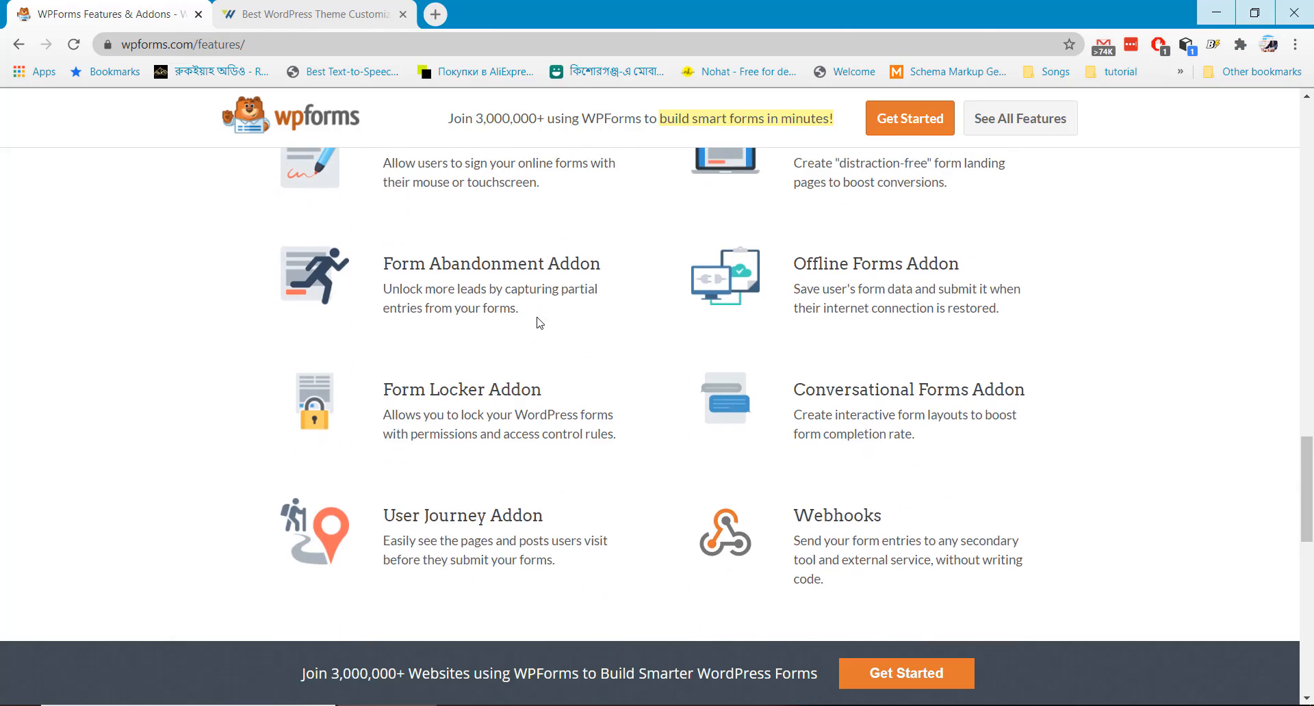
{"action": "scroll", "coordinate": [539, 324], "scroll_direction": "down", "scroll_amount": 3}
{"action": "scroll", "coordinate": [540, 326], "scroll_direction": "up", "scroll_amount": 20}
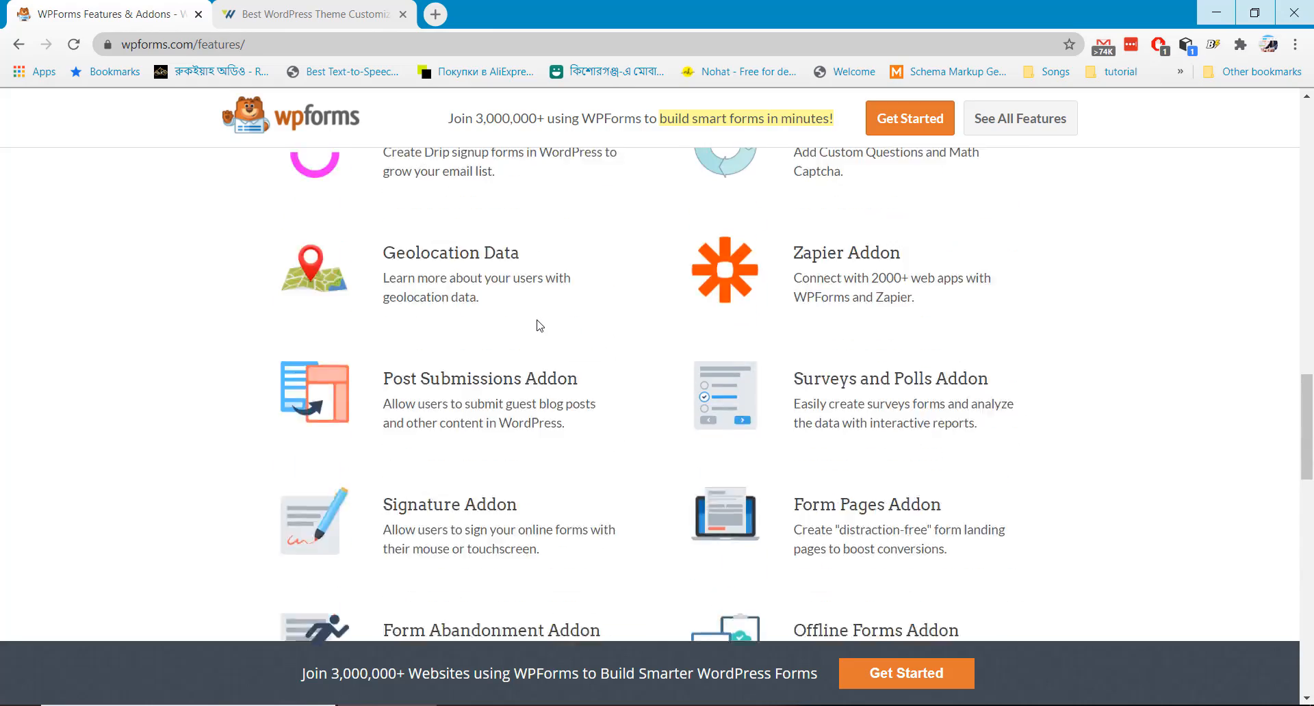
{"action": "scroll", "coordinate": [540, 326], "scroll_direction": "up", "scroll_amount": 3}
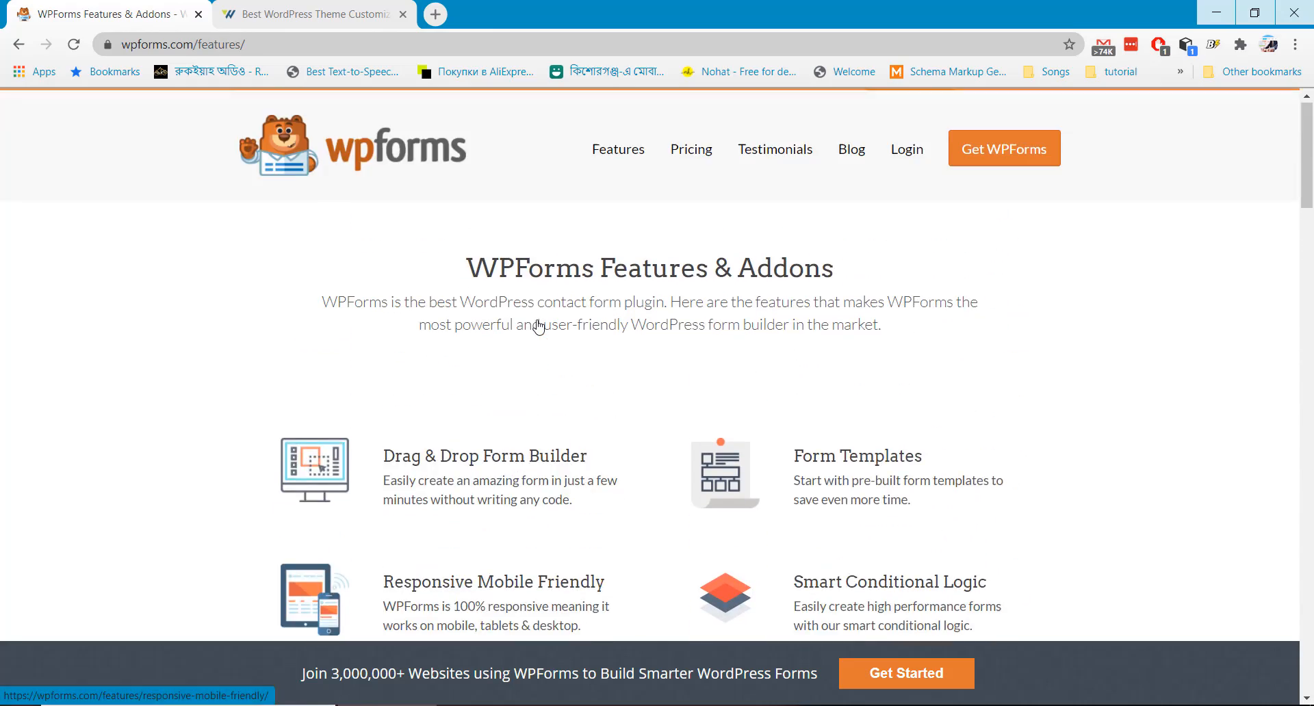
{"action": "scroll", "coordinate": [540, 326], "scroll_direction": "down", "scroll_amount": 2}
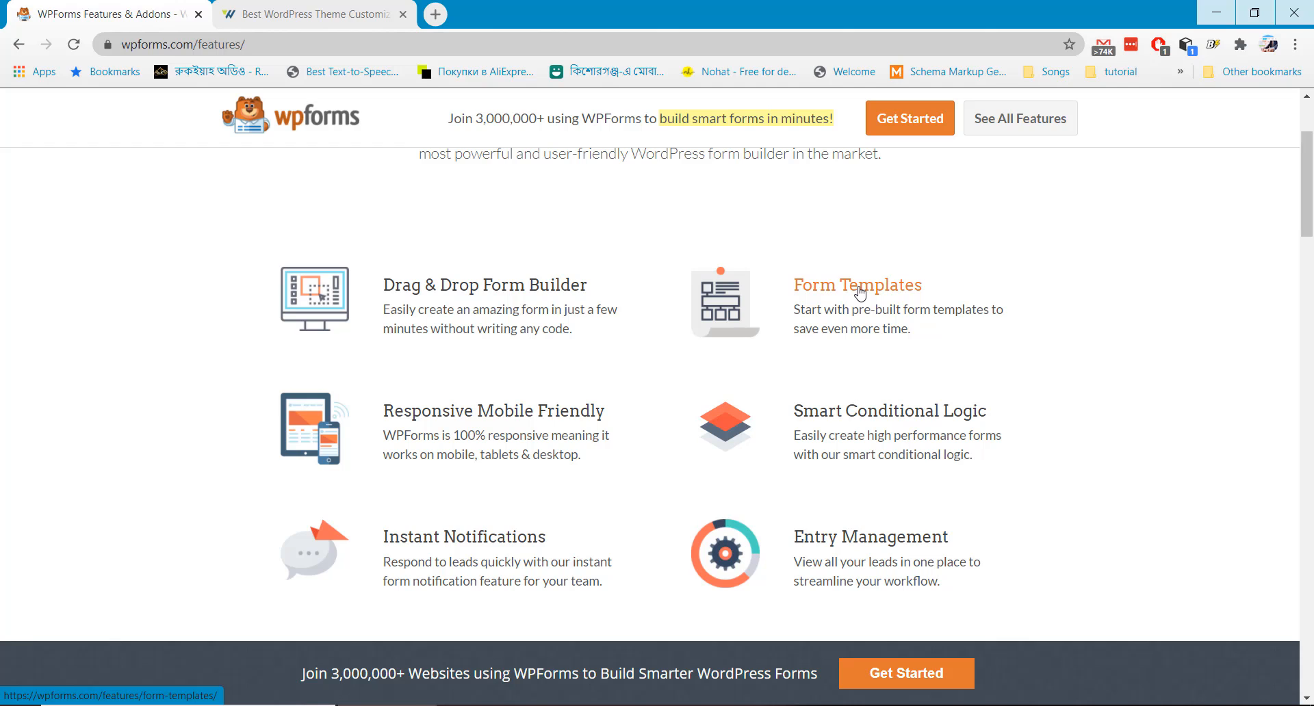
{"action": "scroll", "coordinate": [822, 338], "scroll_direction": "down", "scroll_amount": 1}
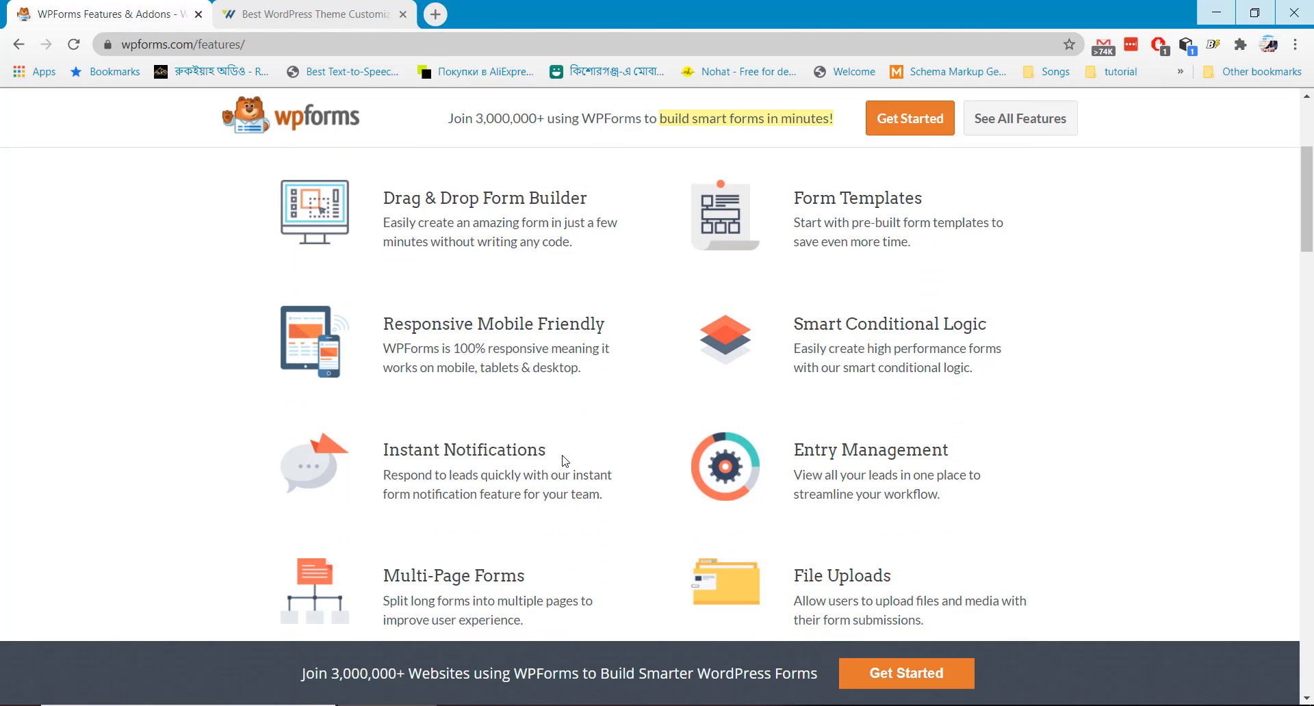
{"action": "scroll", "coordinate": [563, 460], "scroll_direction": "down", "scroll_amount": 1}
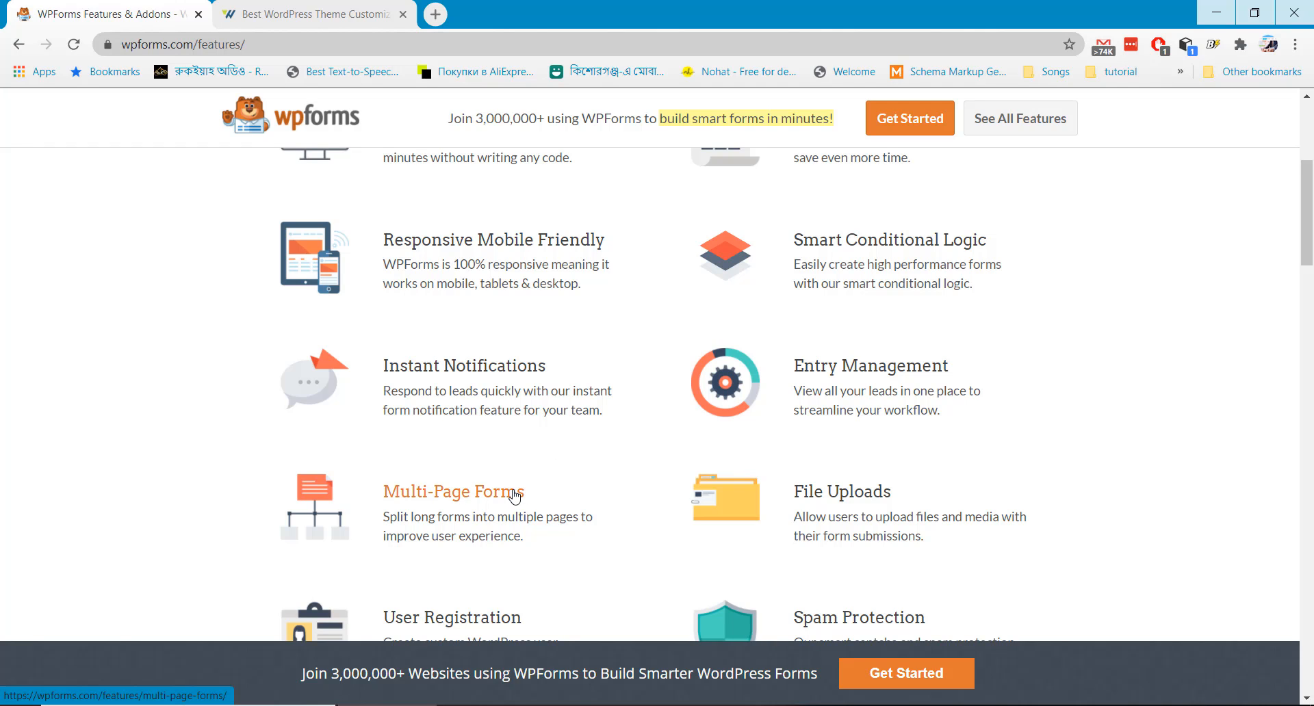
{"action": "scroll", "coordinate": [514, 495], "scroll_direction": "down", "scroll_amount": 2}
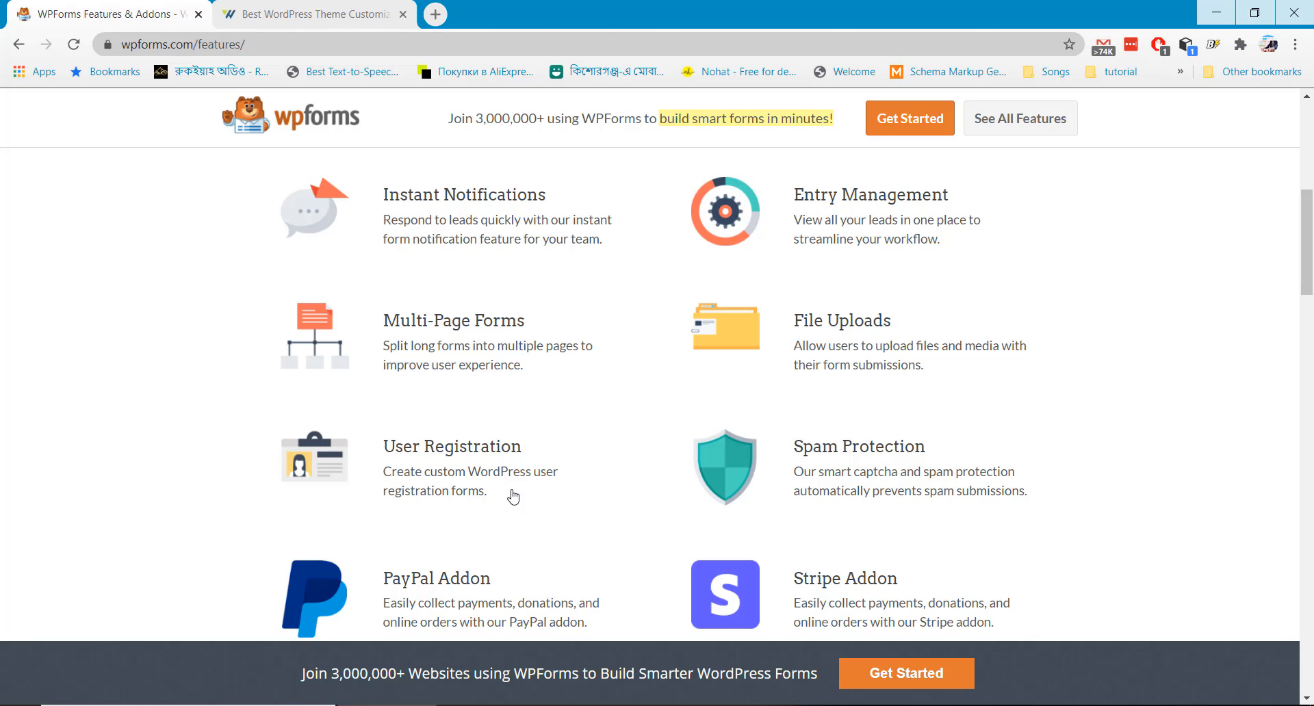
{"action": "scroll", "coordinate": [513, 496], "scroll_direction": "up", "scroll_amount": 8}
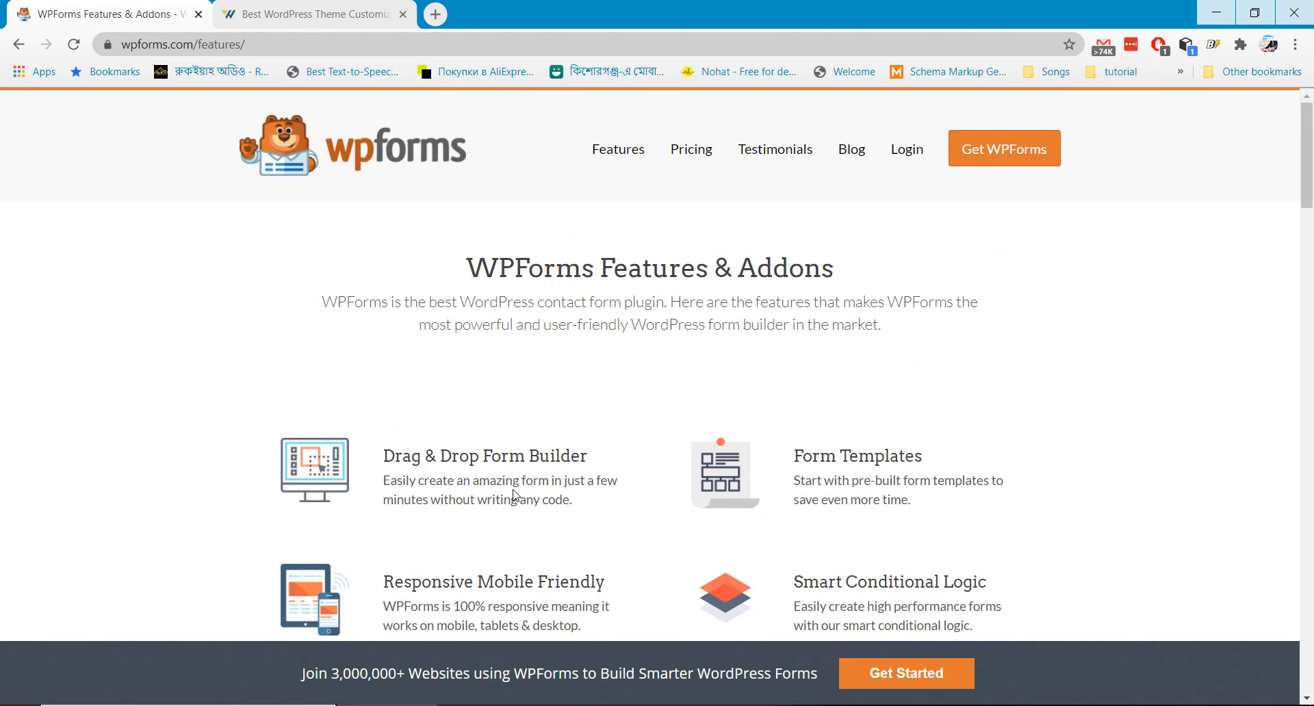
{"action": "left_click", "coordinate": [402, 156]}
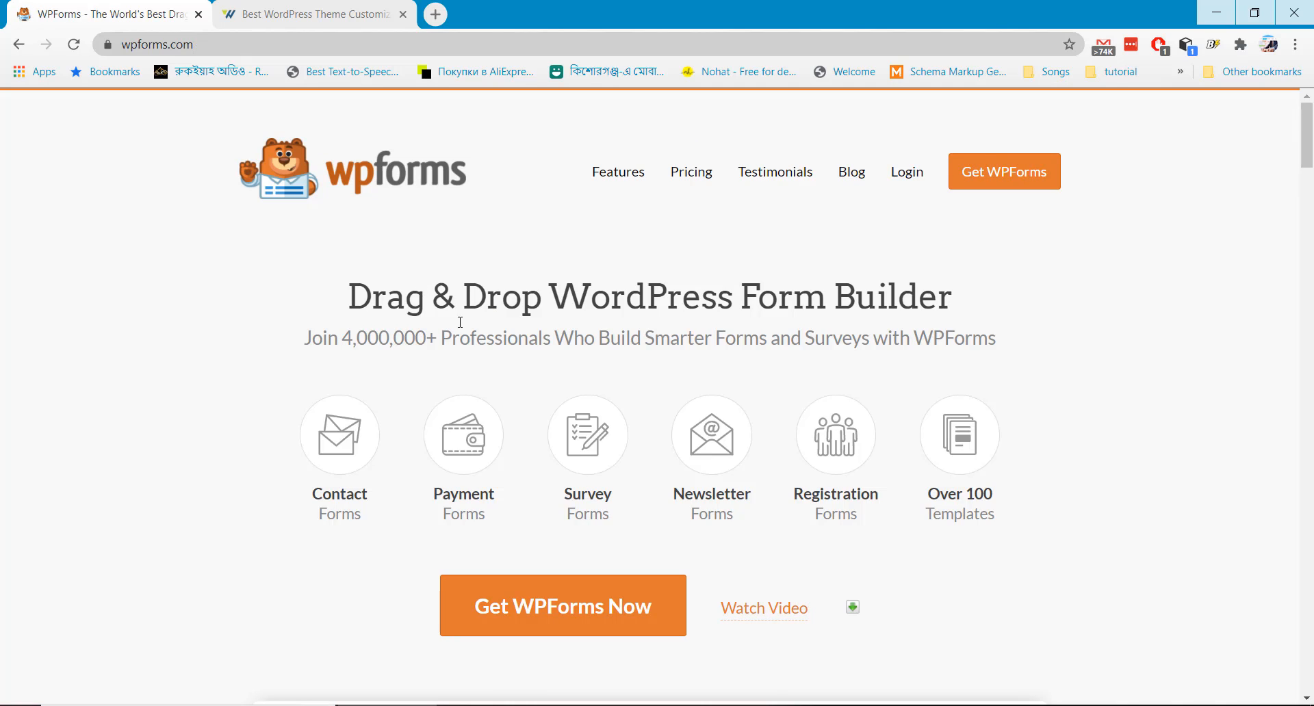
Review the Elite, Pro, Plus and Basic pricing plans and start checkout for Pro
{"action": "scroll", "coordinate": [550, 442], "scroll_direction": "down", "scroll_amount": 1}
{"action": "left_click", "coordinate": [554, 498]}
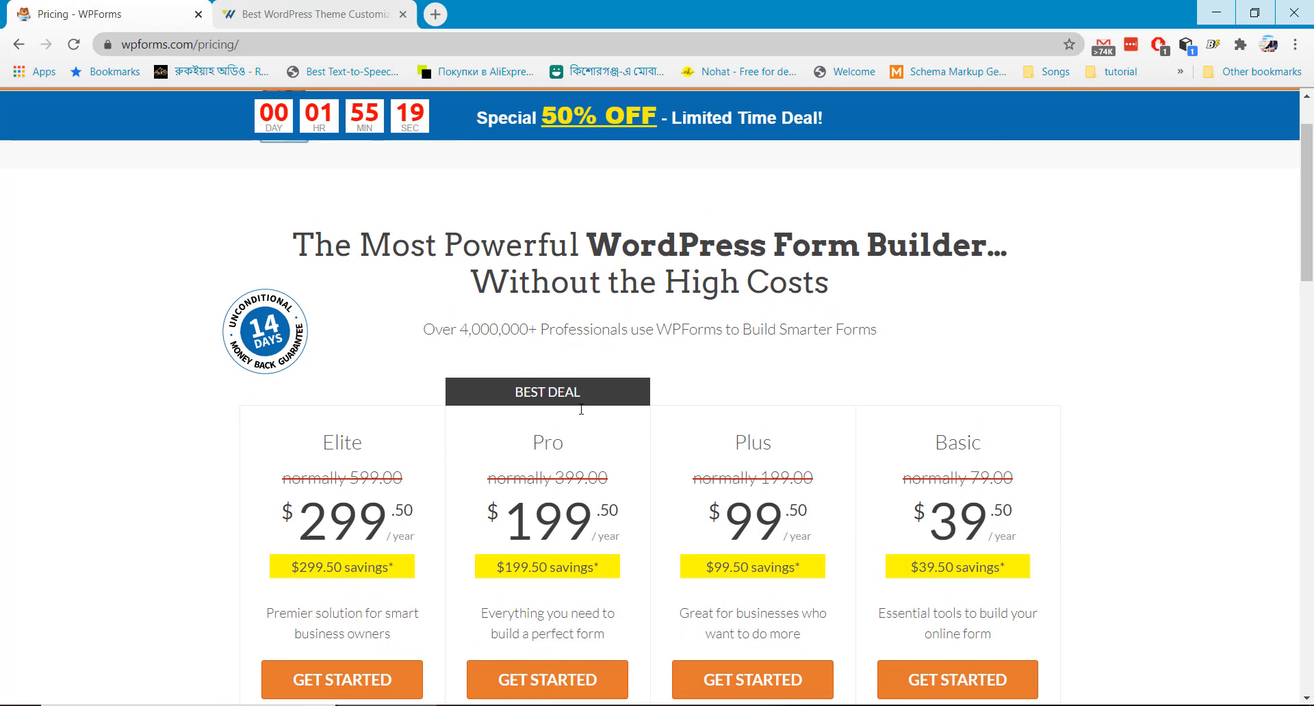
{"action": "scroll", "coordinate": [581, 411], "scroll_direction": "down", "scroll_amount": 6}
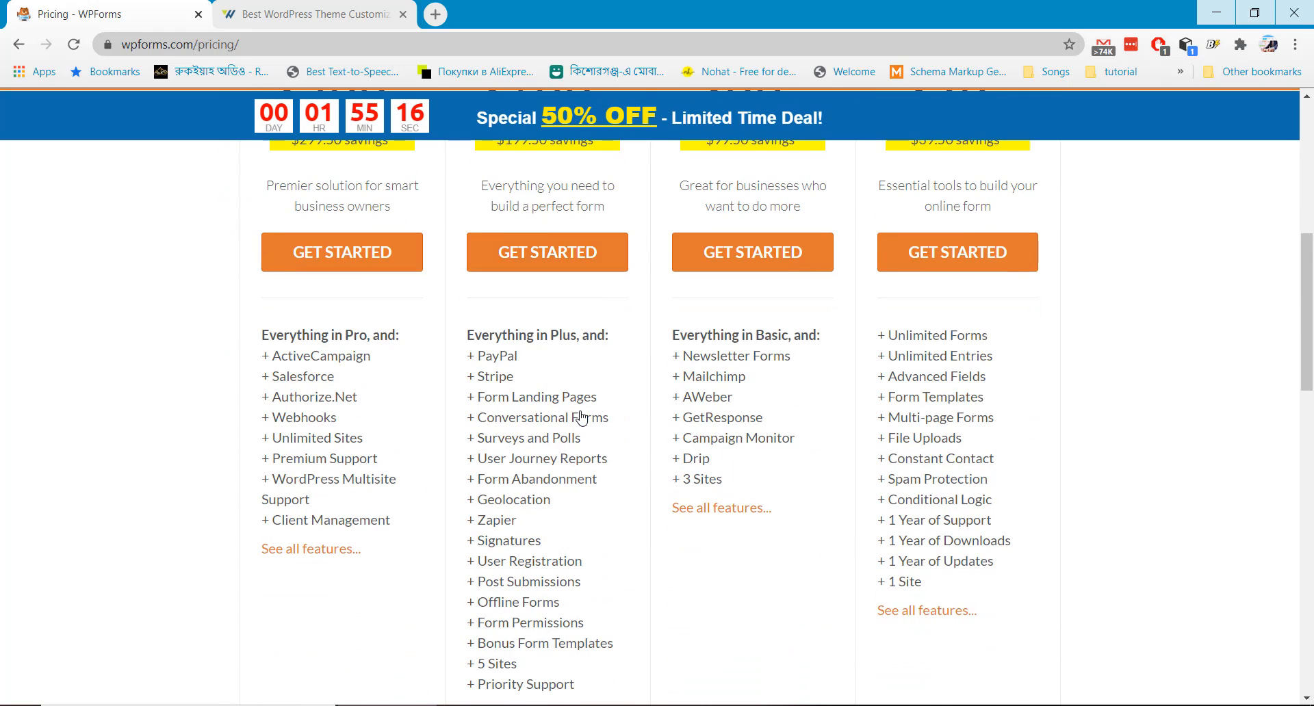
{"action": "scroll", "coordinate": [383, 363], "scroll_direction": "down", "scroll_amount": 3}
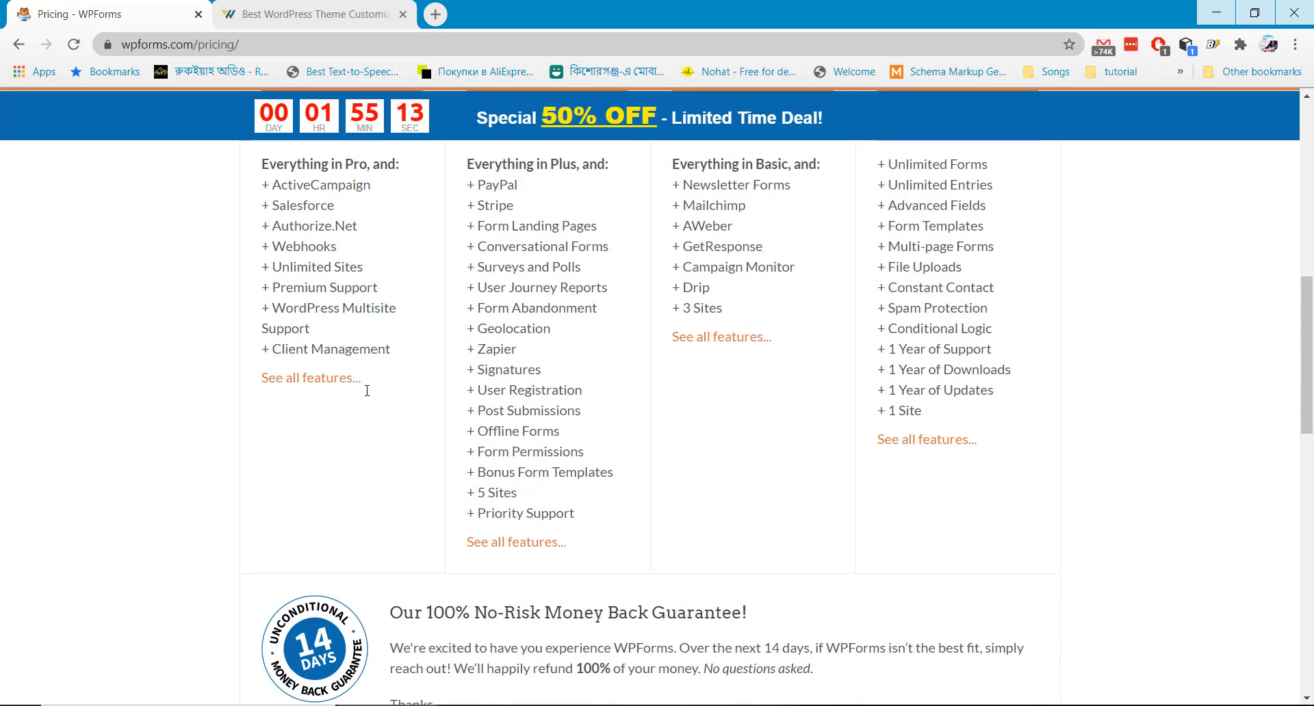
{"action": "scroll", "coordinate": [367, 392], "scroll_direction": "down", "scroll_amount": 5}
{"action": "scroll", "coordinate": [370, 395], "scroll_direction": "up", "scroll_amount": 5}
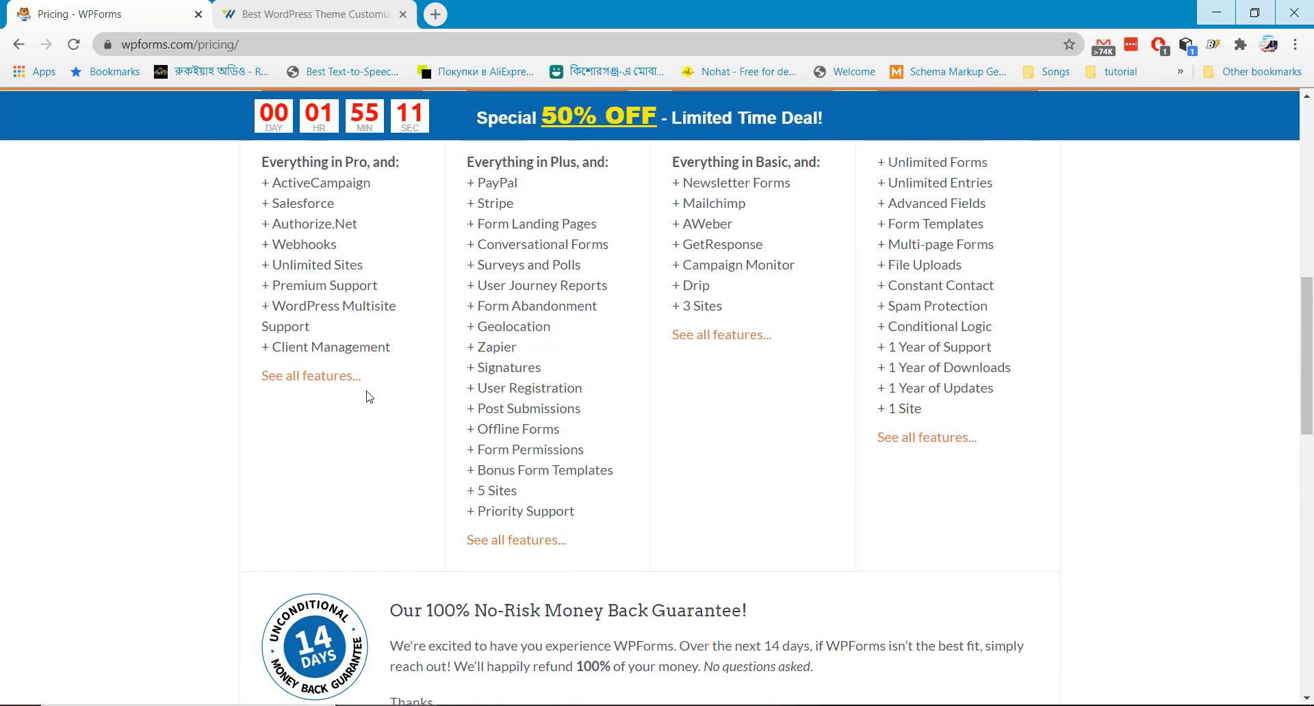
{"action": "scroll", "coordinate": [370, 395], "scroll_direction": "up", "scroll_amount": 8}
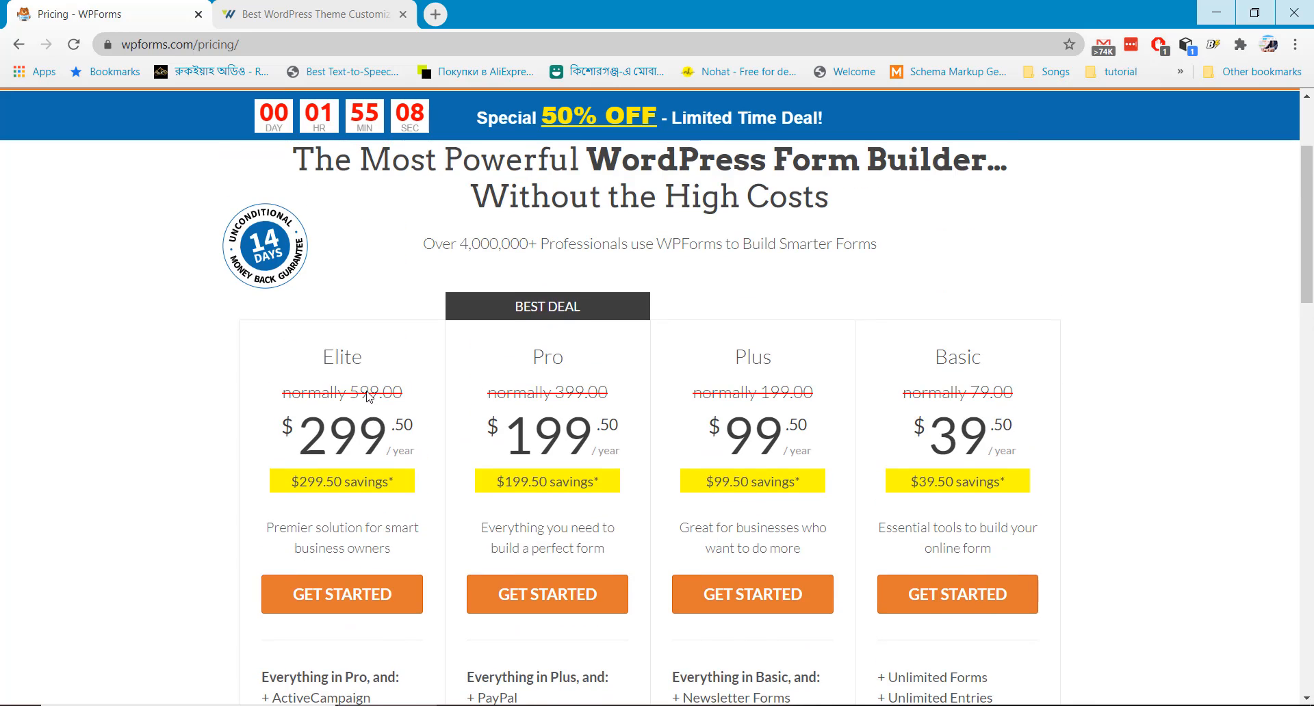
{"action": "scroll", "coordinate": [465, 452], "scroll_direction": "down", "scroll_amount": 1}
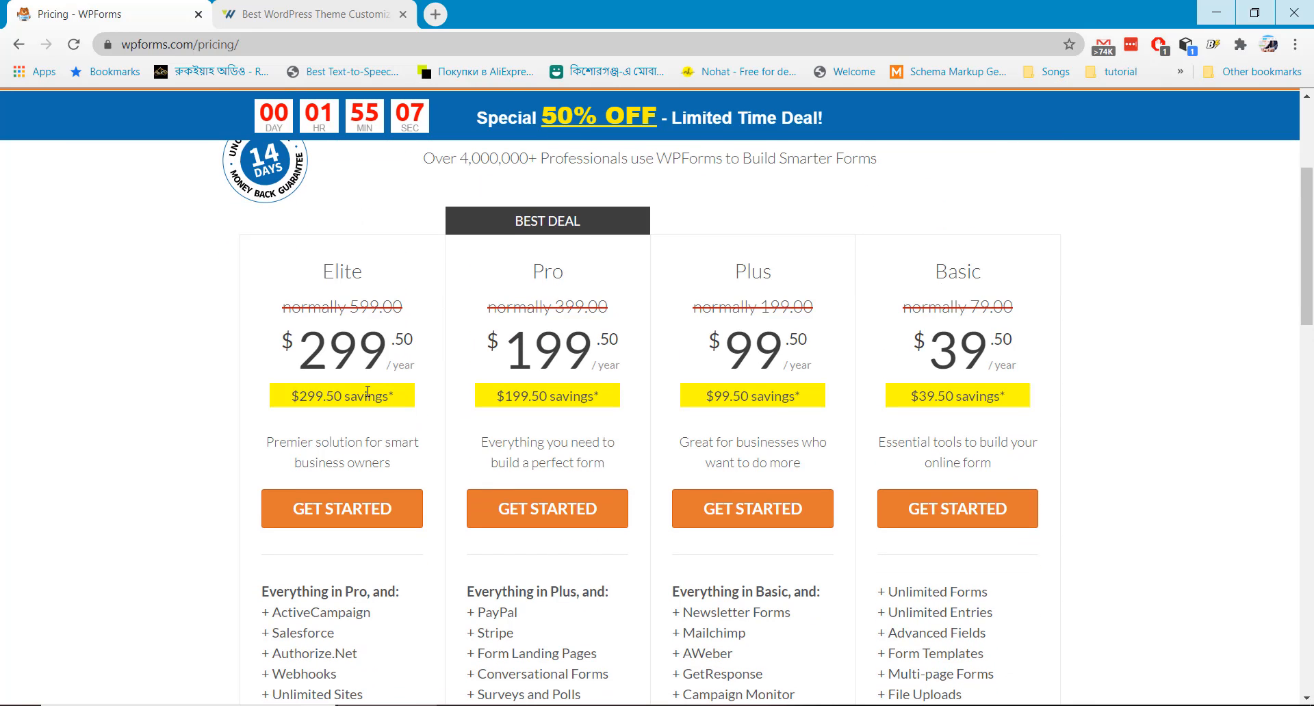
{"action": "left_click", "coordinate": [561, 514]}
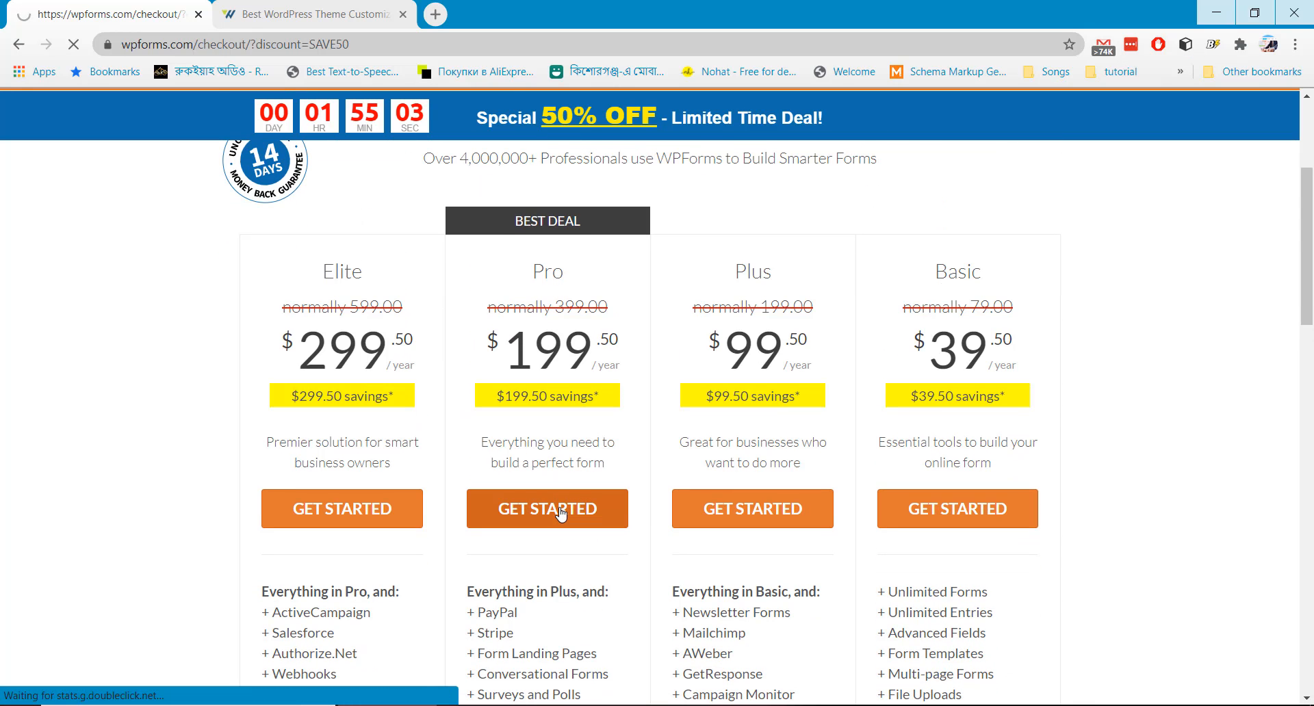
Fill in the checkout e-mail, phone number, and the account holder's first and last name
{"action": "scroll", "coordinate": [529, 462], "scroll_direction": "down", "scroll_amount": 2}
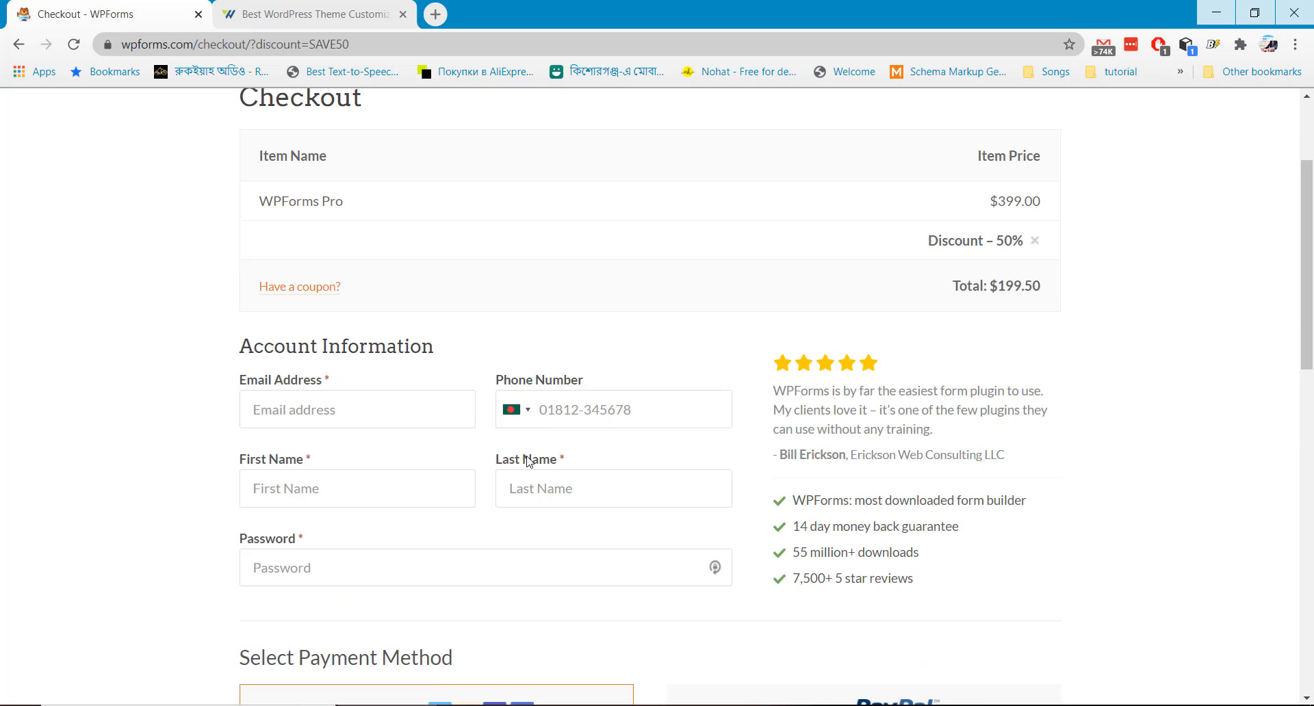
{"action": "left_click", "coordinate": [382, 415]}
{"action": "key", "text": "Tab"}
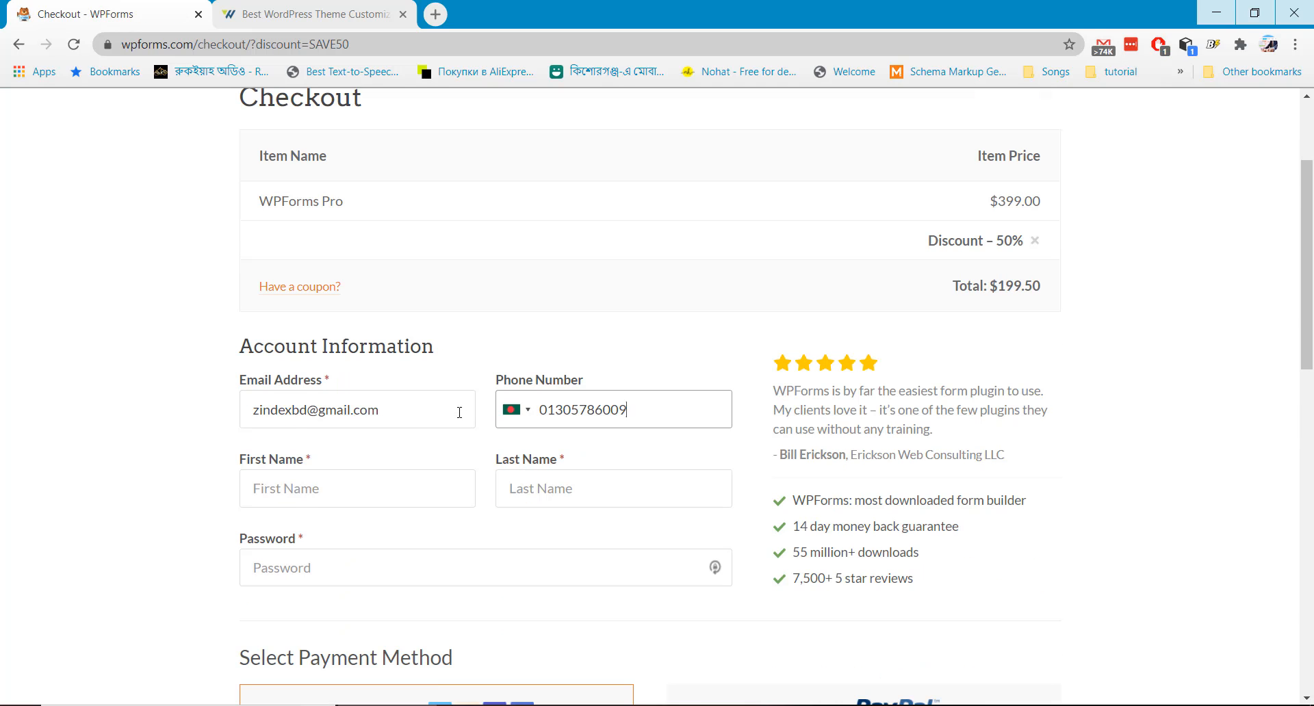
{"action": "scroll", "coordinate": [410, 410], "scroll_direction": "down", "scroll_amount": 1}
{"action": "left_click", "coordinate": [363, 411]}
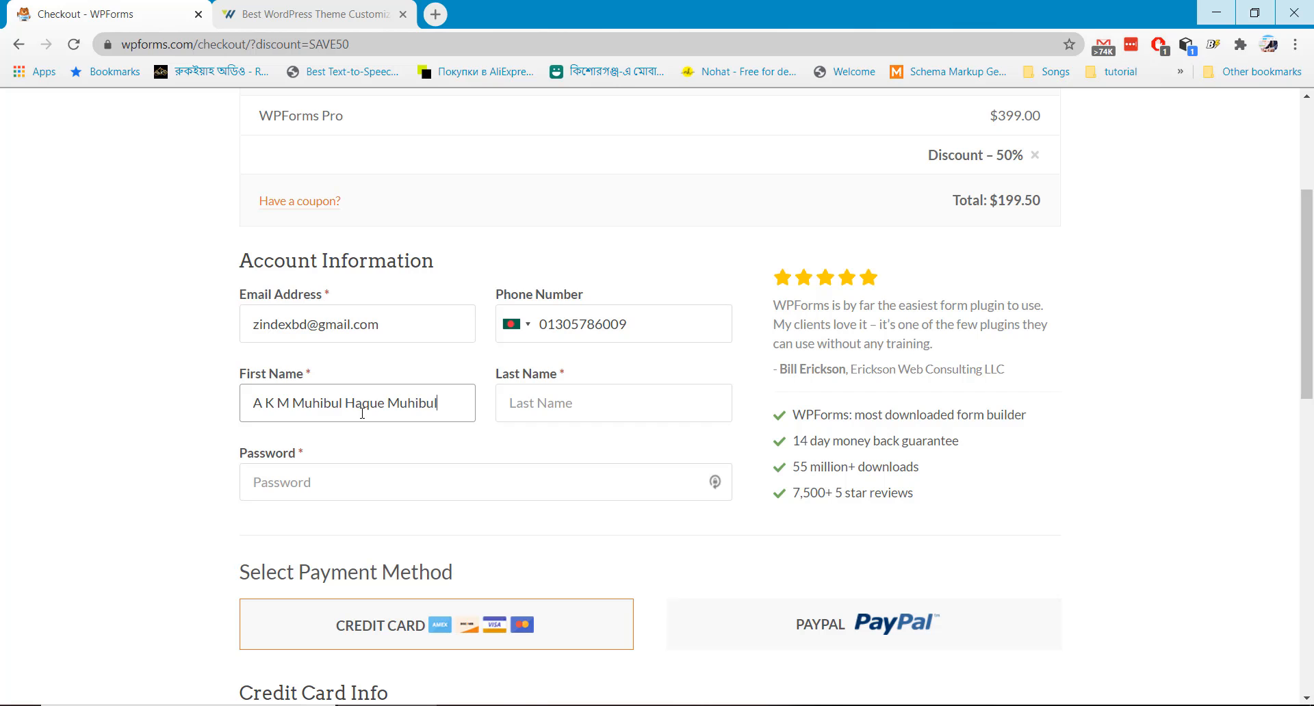
{"action": "key", "text": "Tab"}
Enter the account password and complete the $199.50 Pro checkout
{"action": "scroll", "coordinate": [350, 403], "scroll_direction": "down", "scroll_amount": 1}
{"action": "left_click", "coordinate": [350, 403]}
{"action": "type", "text": "•••••••••••"}
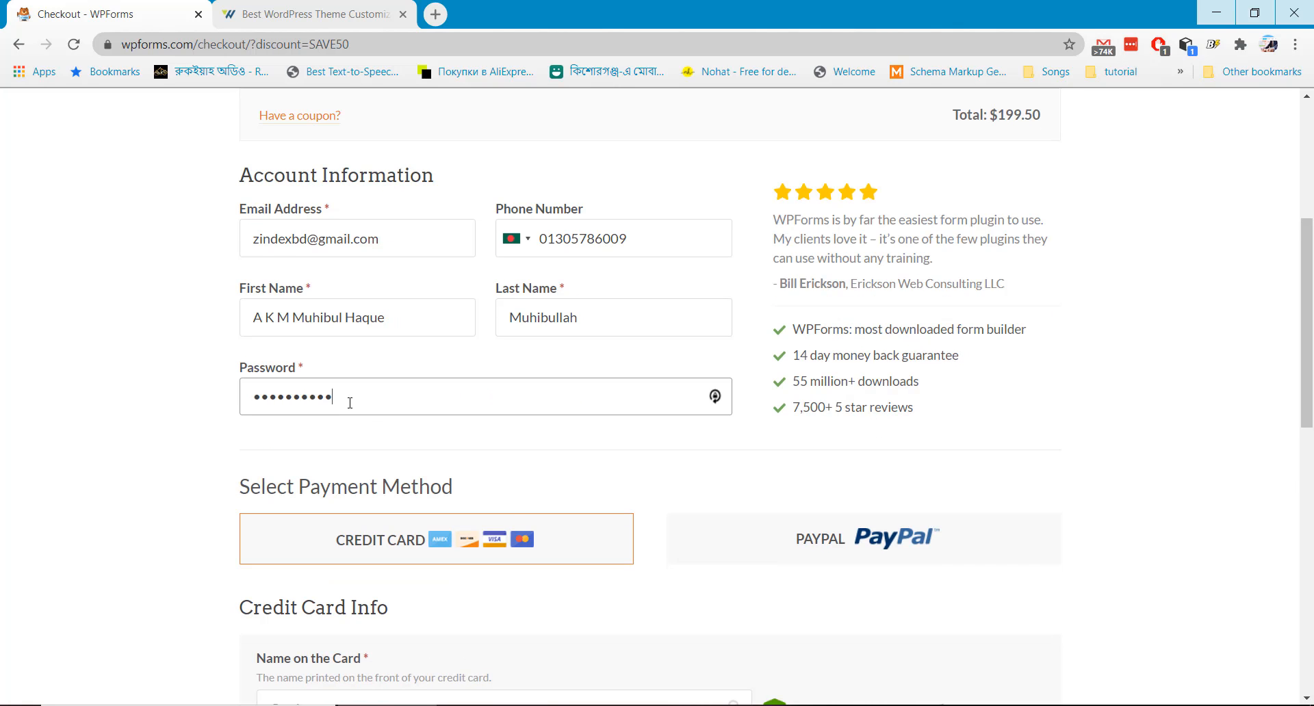
{"action": "scroll", "coordinate": [350, 404], "scroll_direction": "down", "scroll_amount": 2}
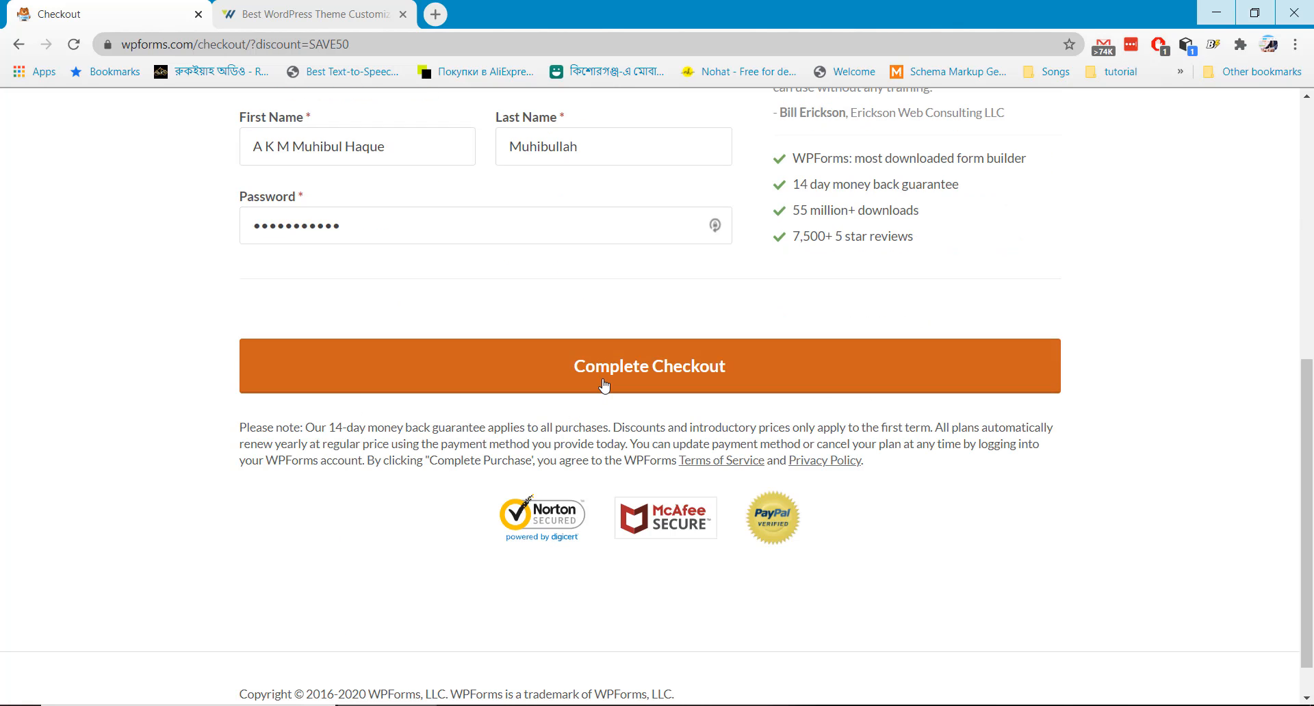
{"action": "left_click", "coordinate": [604, 385]}
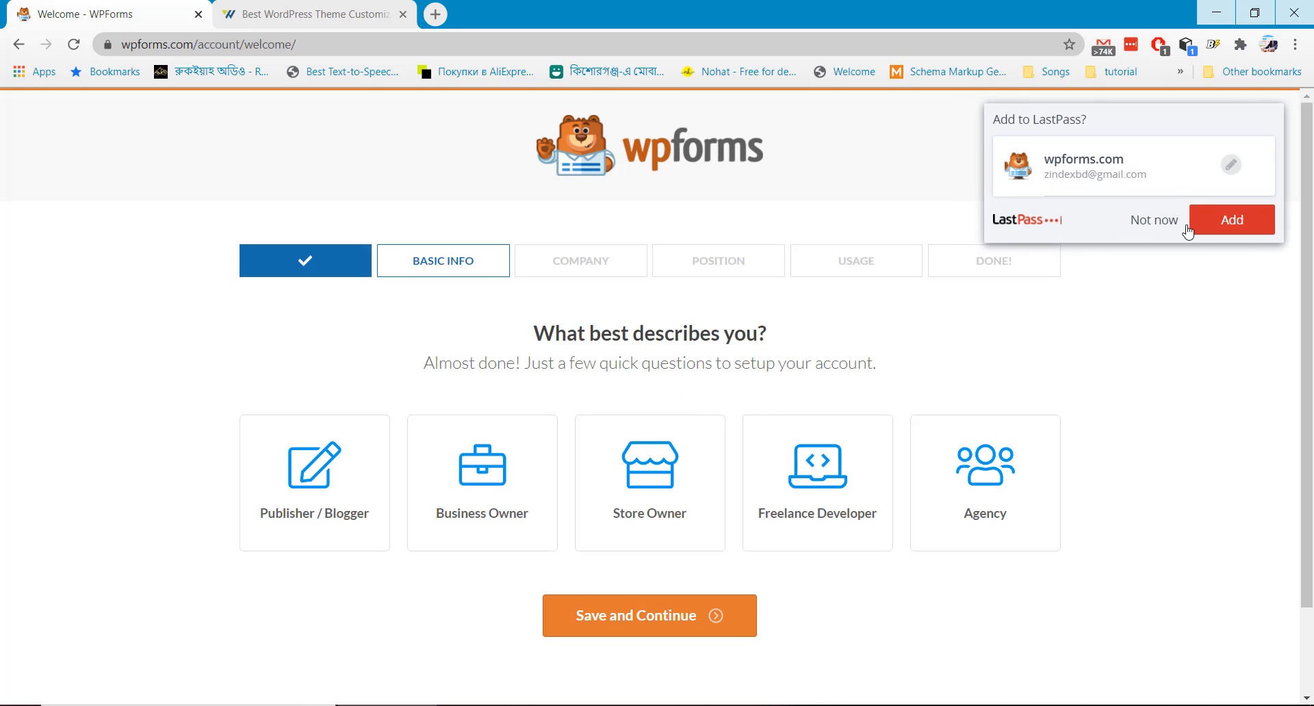
Dismiss the save-login prompt and save Publisher / Blogger as the account type
{"action": "left_click", "coordinate": [1141, 221]}
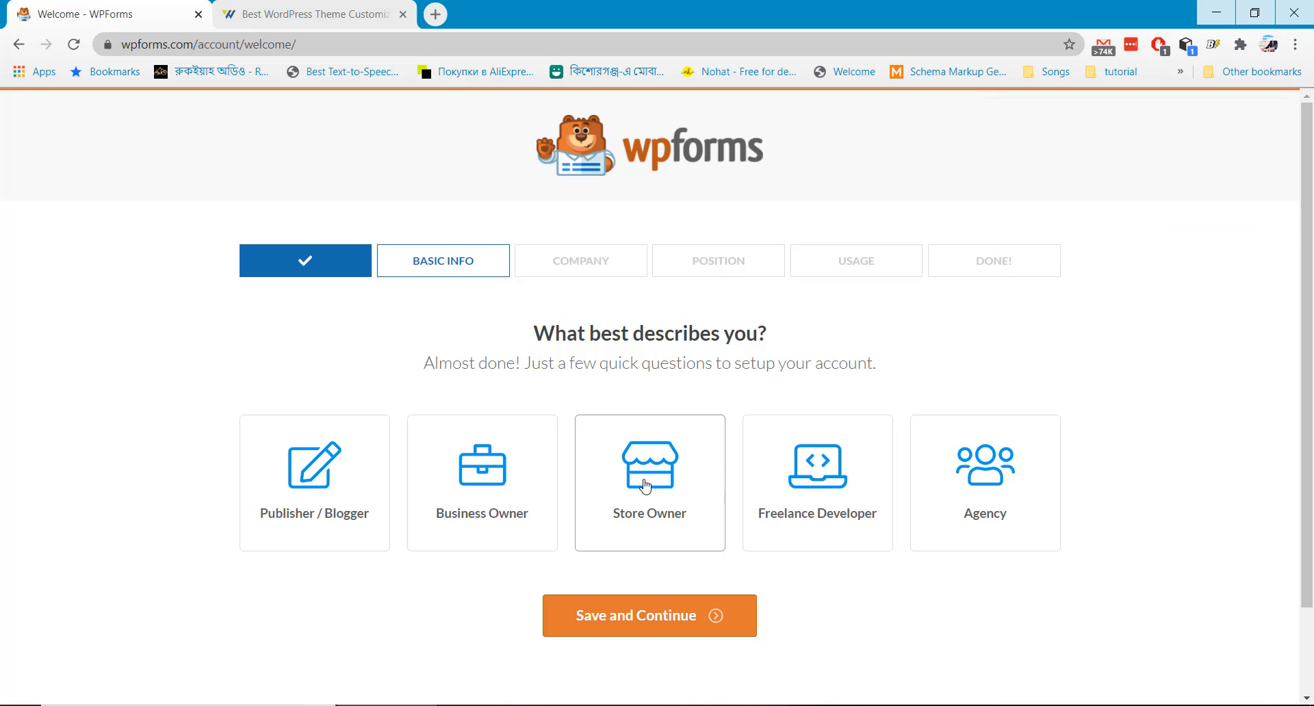
{"action": "left_click", "coordinate": [330, 492]}
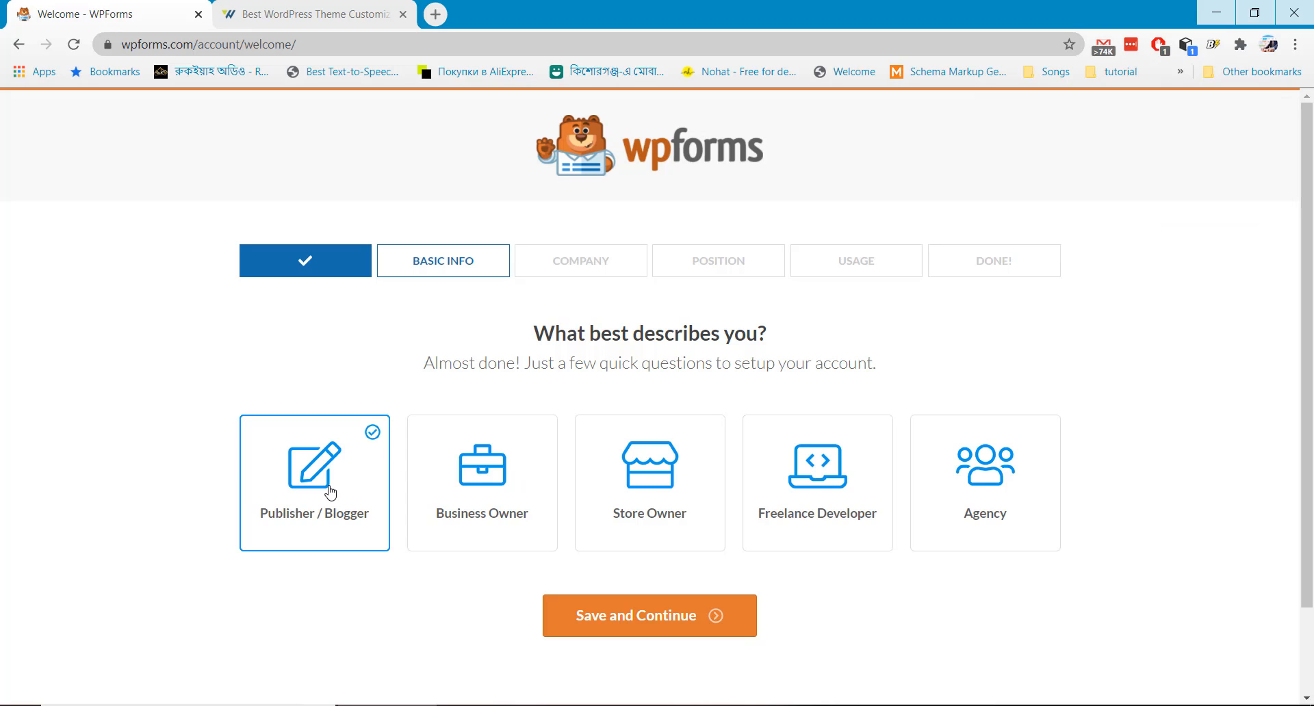
{"action": "left_click", "coordinate": [650, 618]}
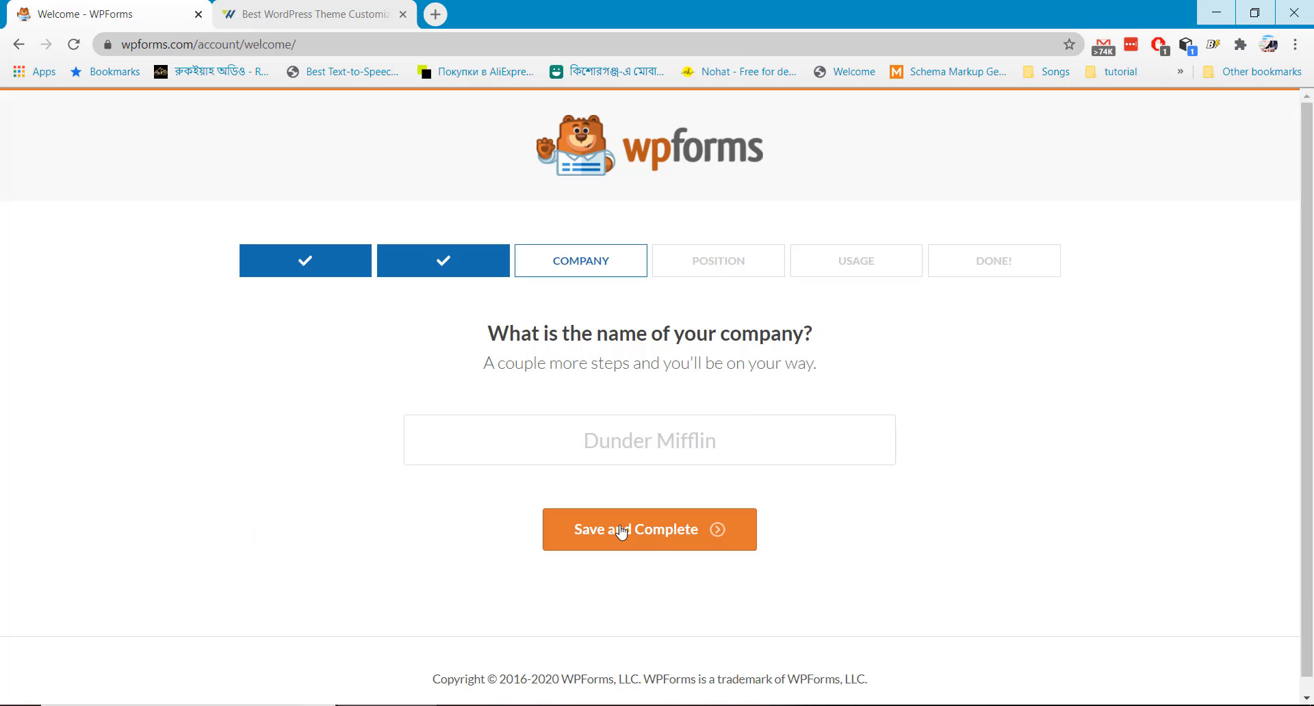
Save WPPathFinder as the company name and Founder / CEO as the role
{"action": "left_click", "coordinate": [644, 442]}
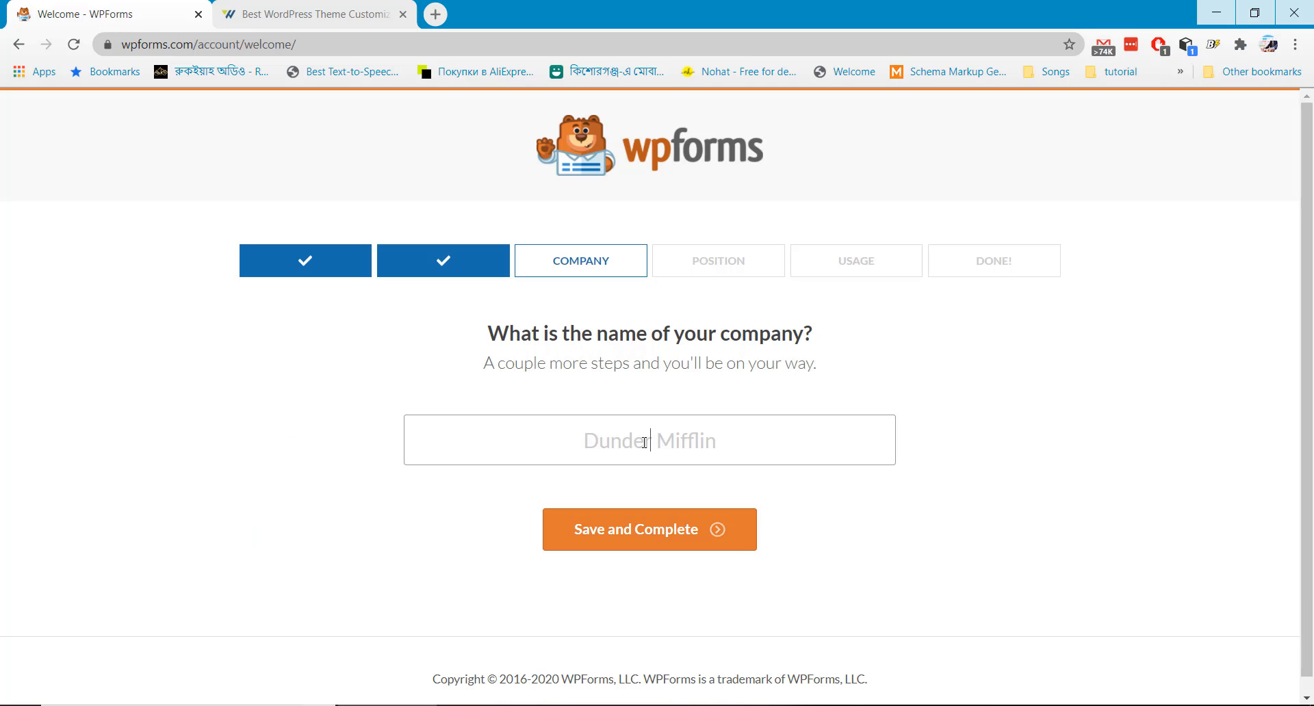
{"action": "type", "text": "WPPathFinder"}
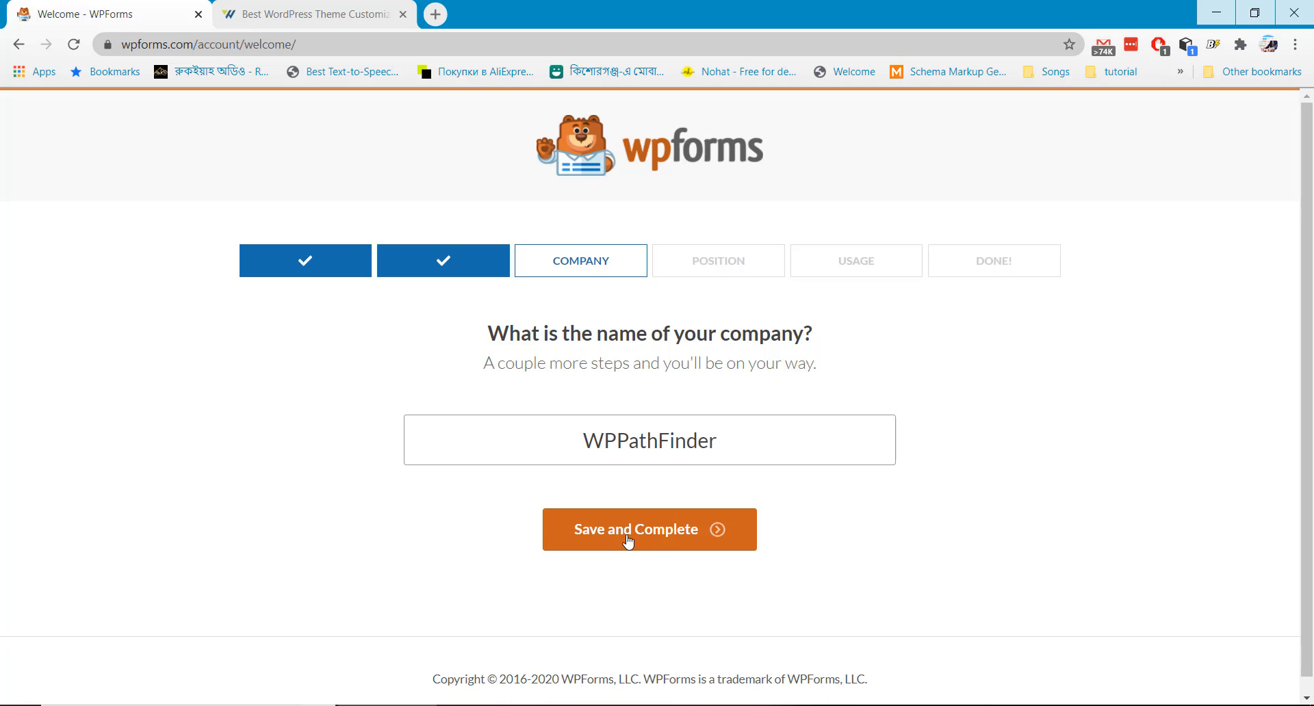
{"action": "left_click", "coordinate": [628, 539]}
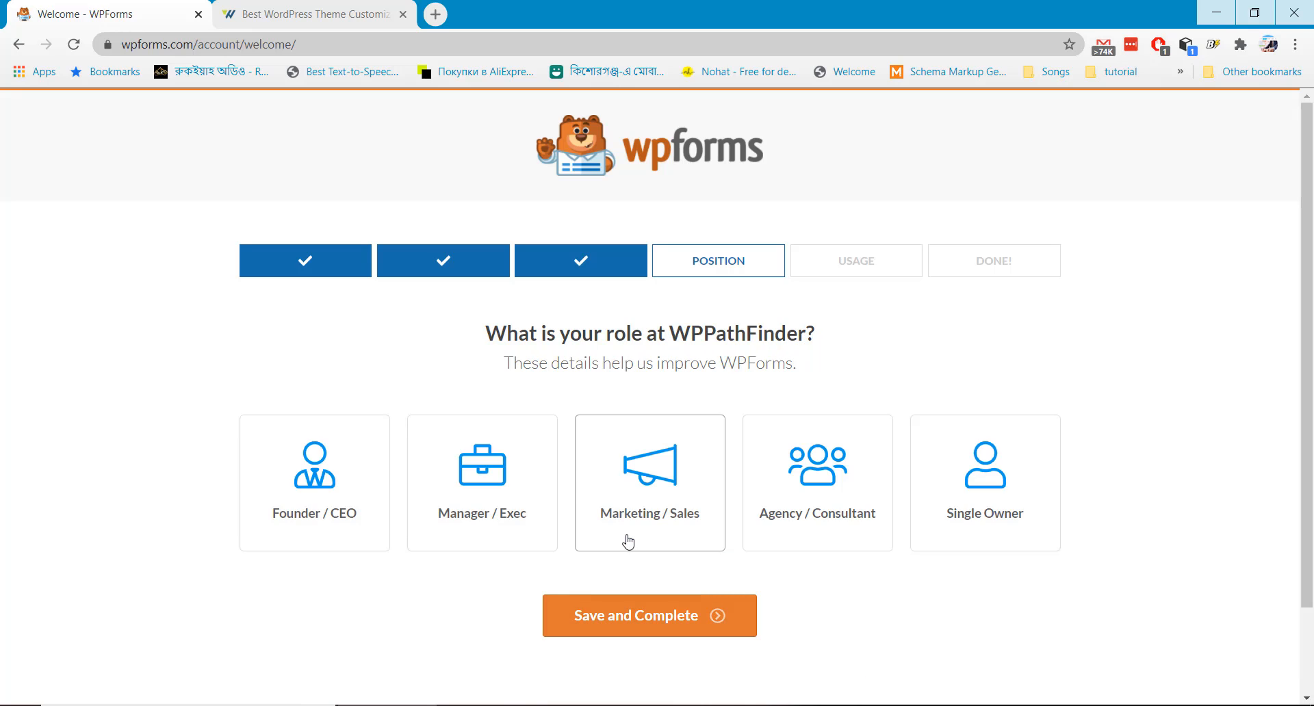
{"action": "left_click", "coordinate": [357, 504]}
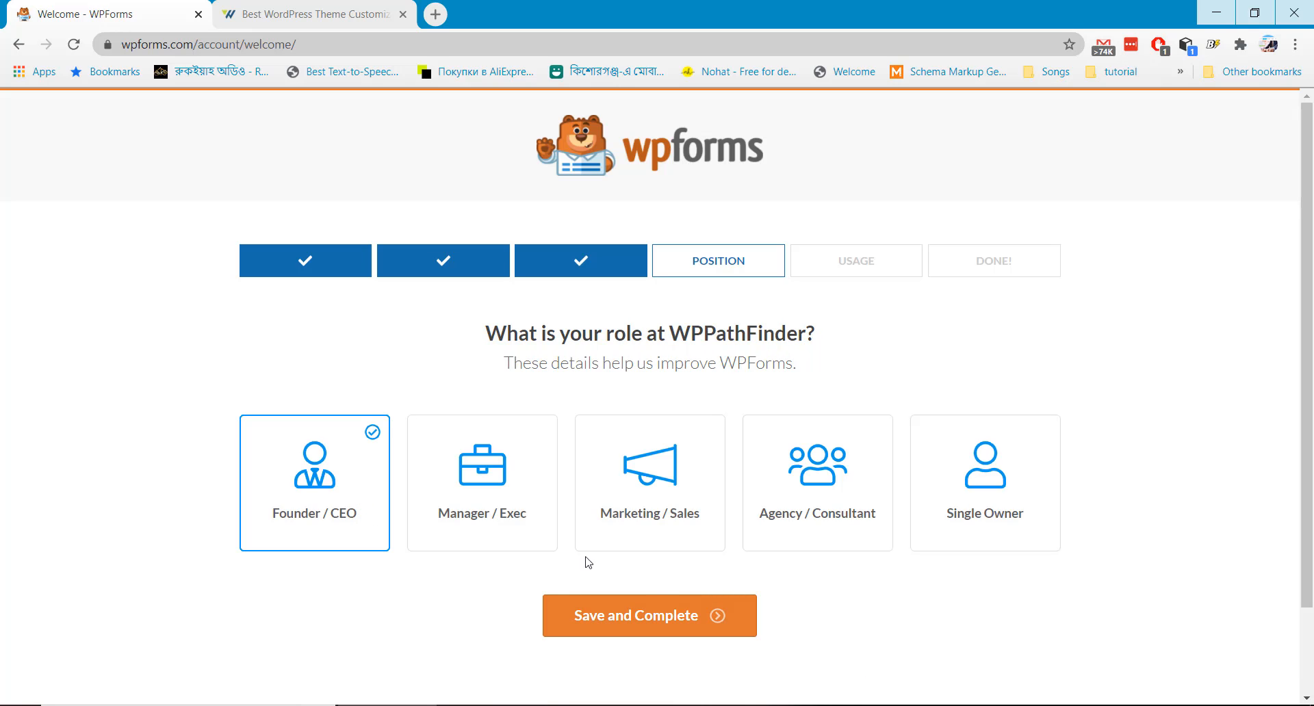
{"action": "left_click", "coordinate": [675, 616]}
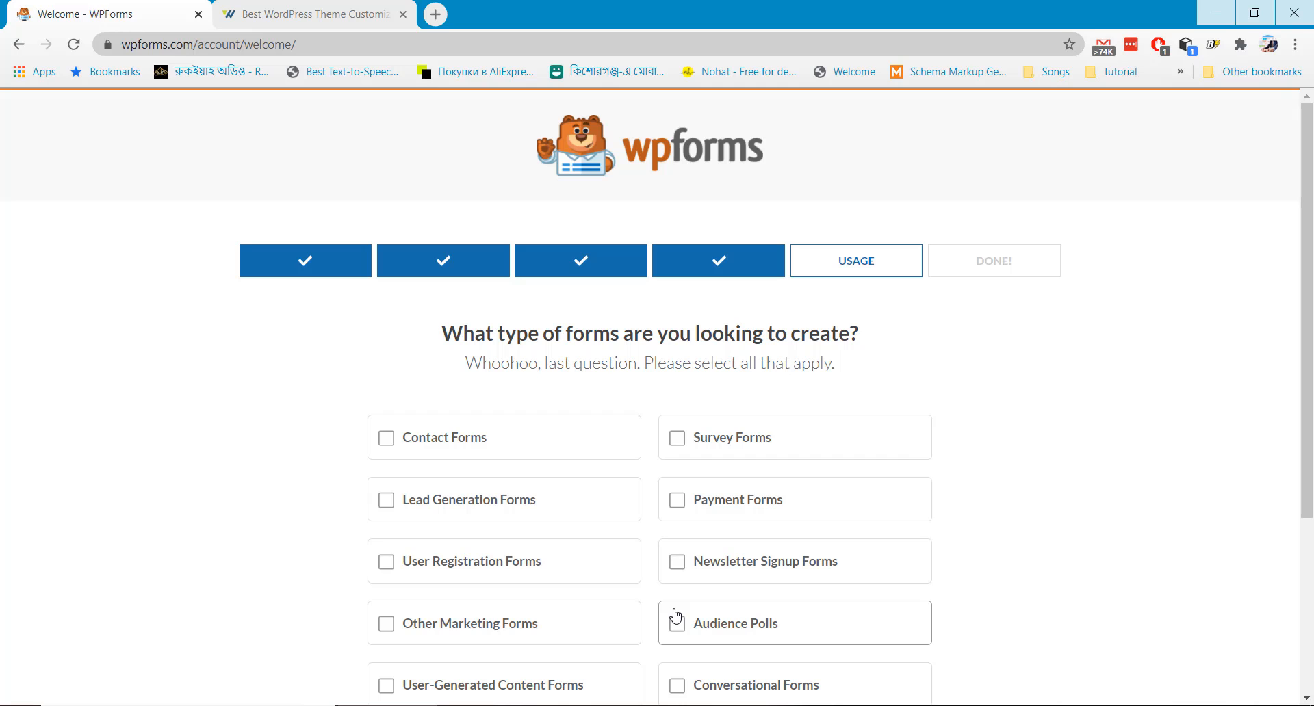
Tick Contact, Lead Generation, User Registration, Other Marketing, User-Generated, Conversational, Polls, Newsletter, Payment and Survey forms
{"action": "left_click", "coordinate": [392, 438]}
{"action": "scroll", "coordinate": [403, 438], "scroll_direction": "down", "scroll_amount": 1}
{"action": "left_click", "coordinate": [388, 418]}
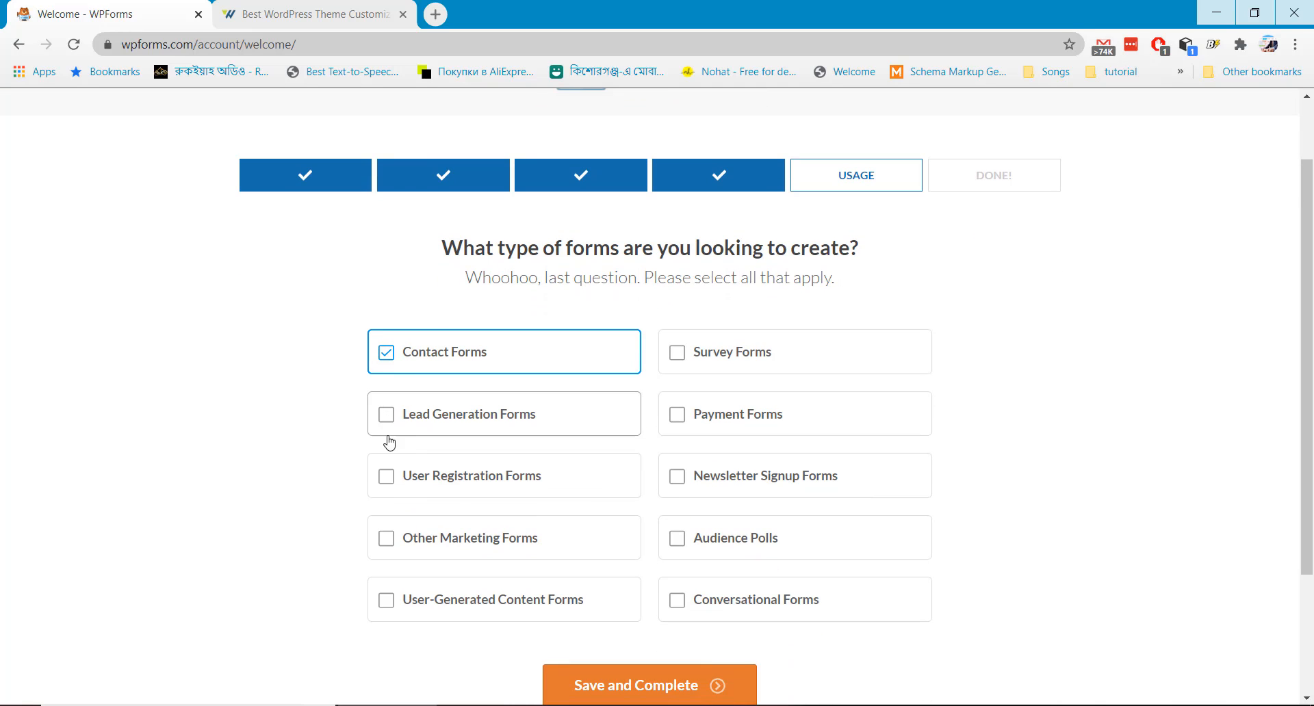
{"action": "left_click", "coordinate": [388, 476]}
{"action": "left_click", "coordinate": [388, 538]}
{"action": "left_click", "coordinate": [387, 600]}
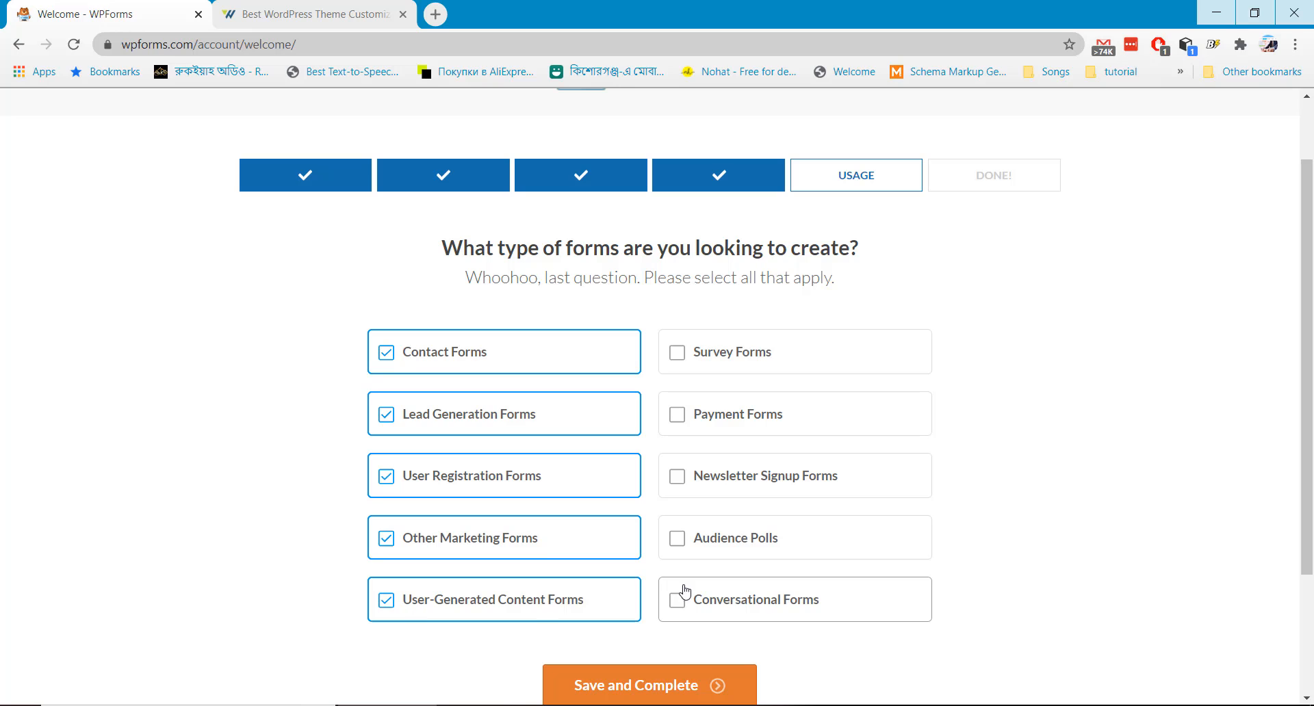
{"action": "left_click", "coordinate": [677, 600]}
{"action": "left_click", "coordinate": [677, 526]}
{"action": "left_click", "coordinate": [676, 474]}
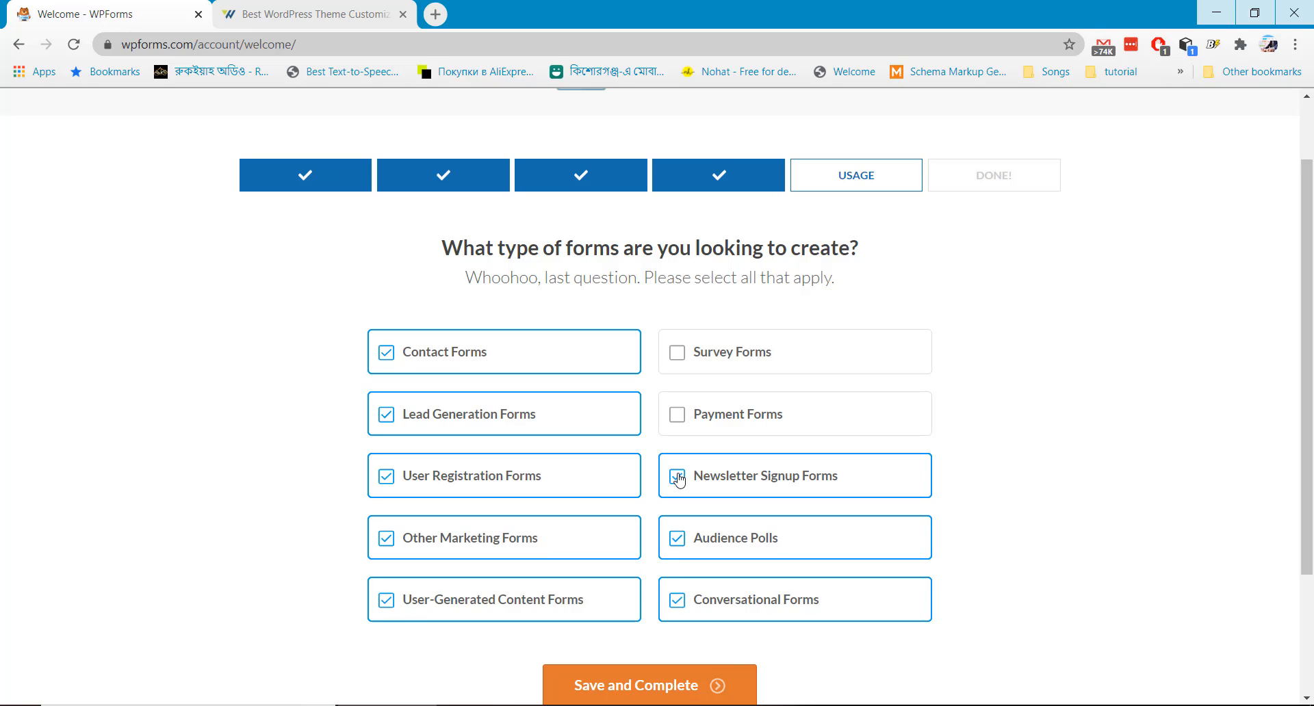
{"action": "left_click", "coordinate": [678, 415]}
{"action": "left_click", "coordinate": [679, 367]}
{"action": "scroll", "coordinate": [679, 368], "scroll_direction": "down", "scroll_amount": 2}
Save the setup and scroll to the active WPForms Pro licence, renewing Dec 17, 2021
{"action": "left_click", "coordinate": [666, 524]}
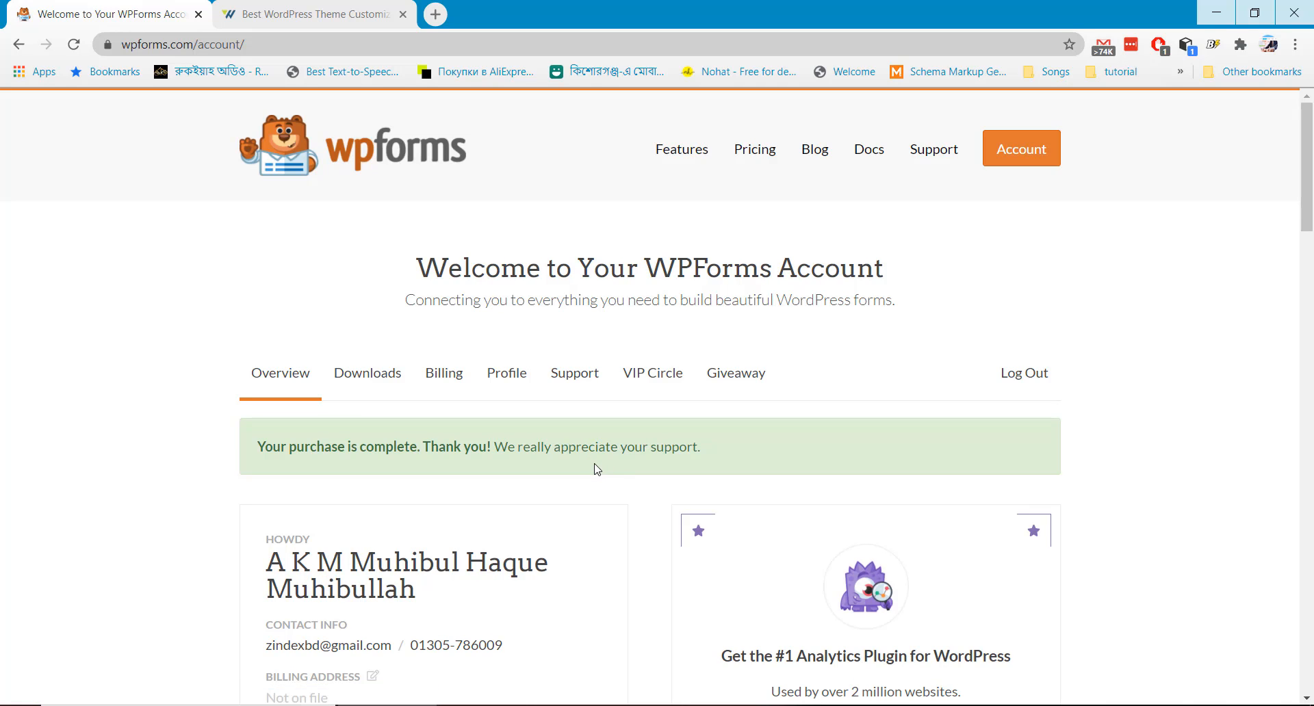
{"action": "scroll", "coordinate": [595, 469], "scroll_direction": "down", "scroll_amount": 5}
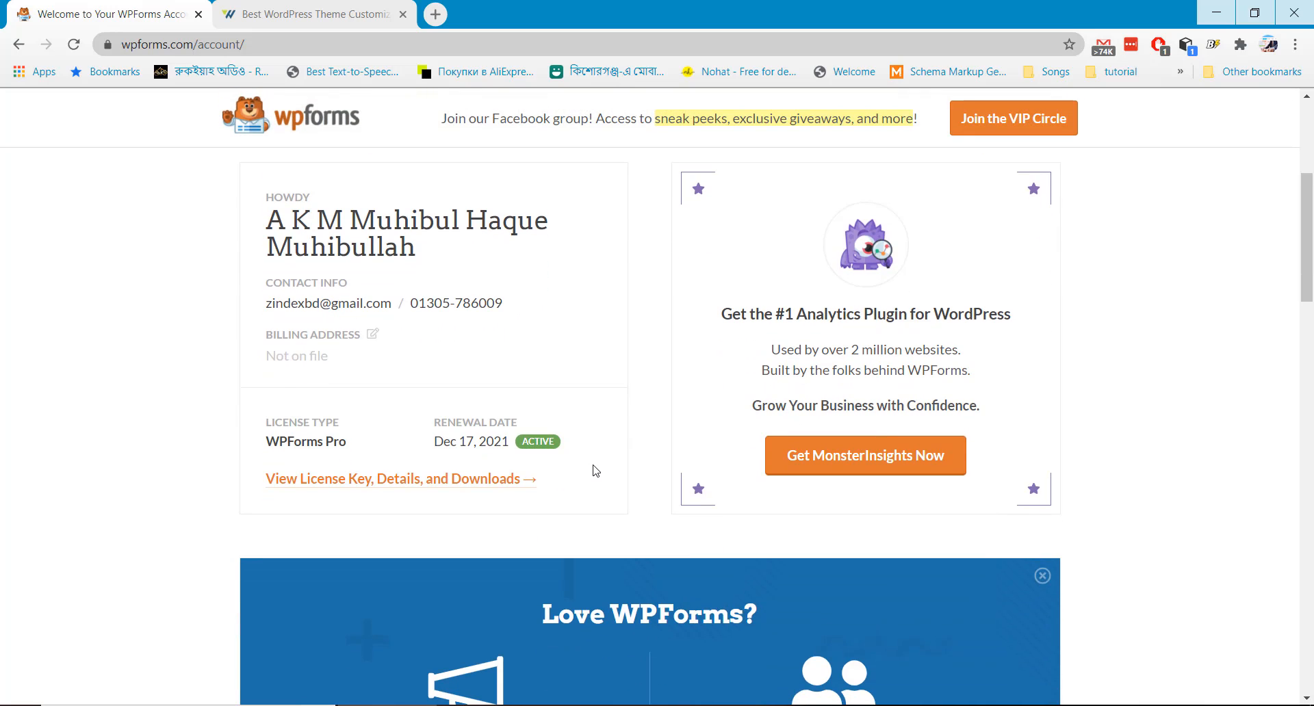
Open the licence details and download the WPForms Pro archive wpforms.zip (6.8 MB)
{"action": "left_click", "coordinate": [453, 487]}
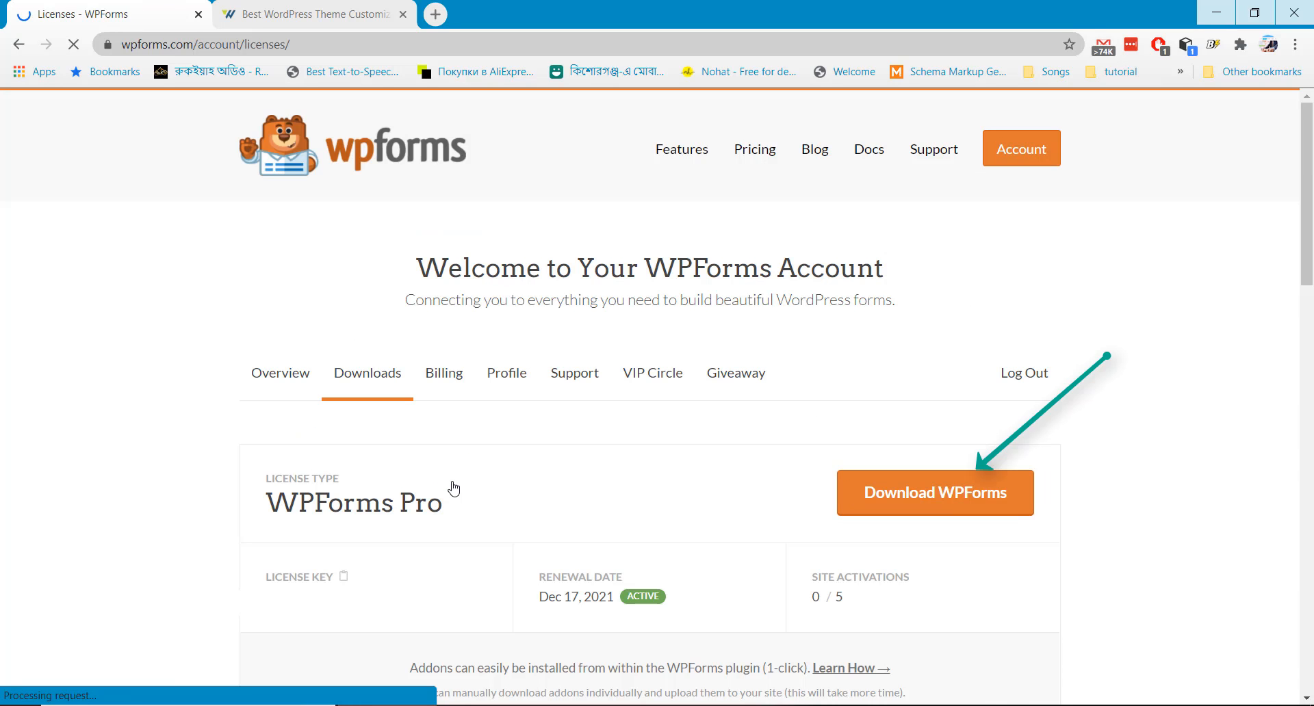
{"action": "left_click", "coordinate": [934, 499]}
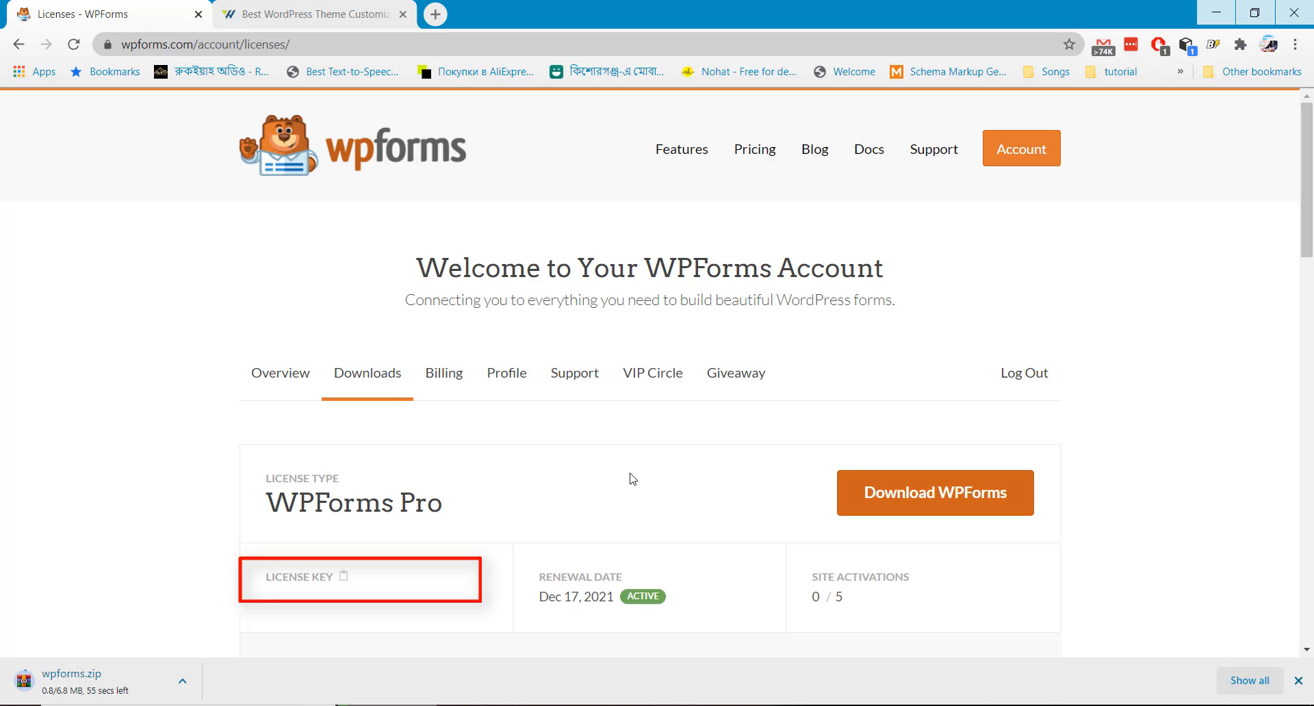
{"action": "left_click", "coordinate": [274, 45]}
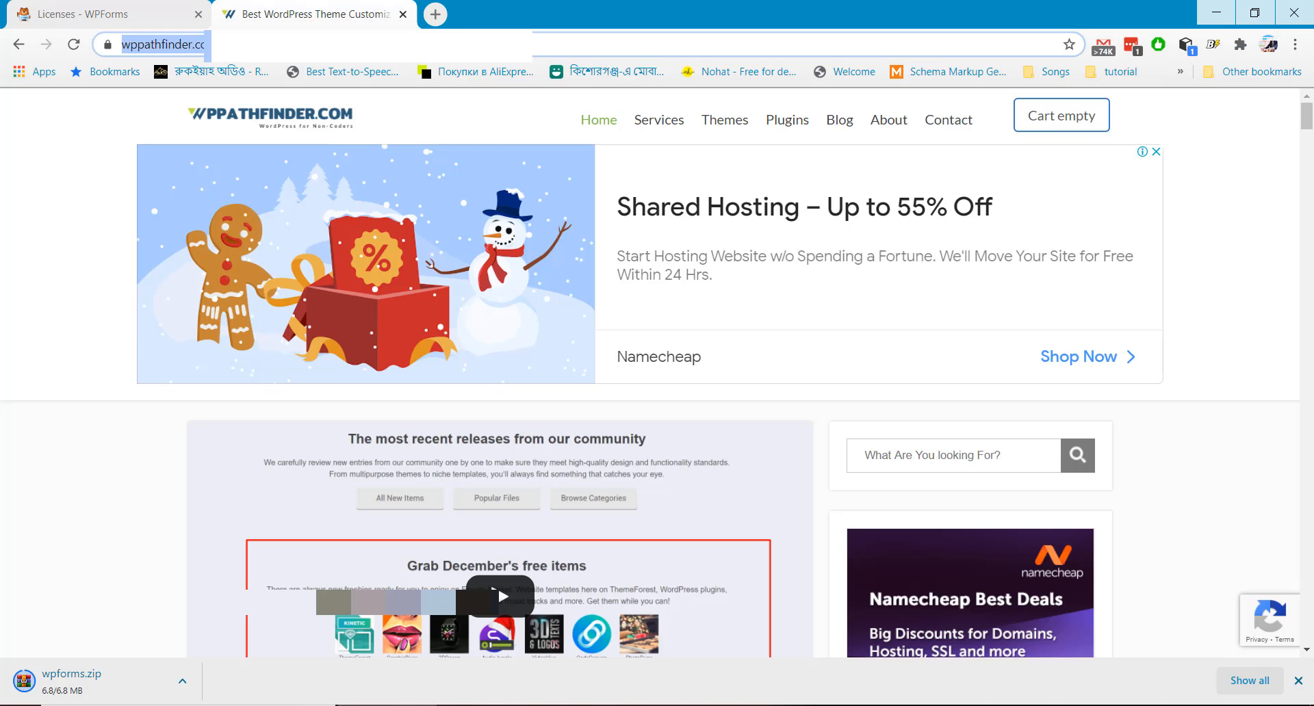
Log in to the site's WordPress admin using the saved account credentials
{"action": "left_click", "coordinate": [274, 45]}
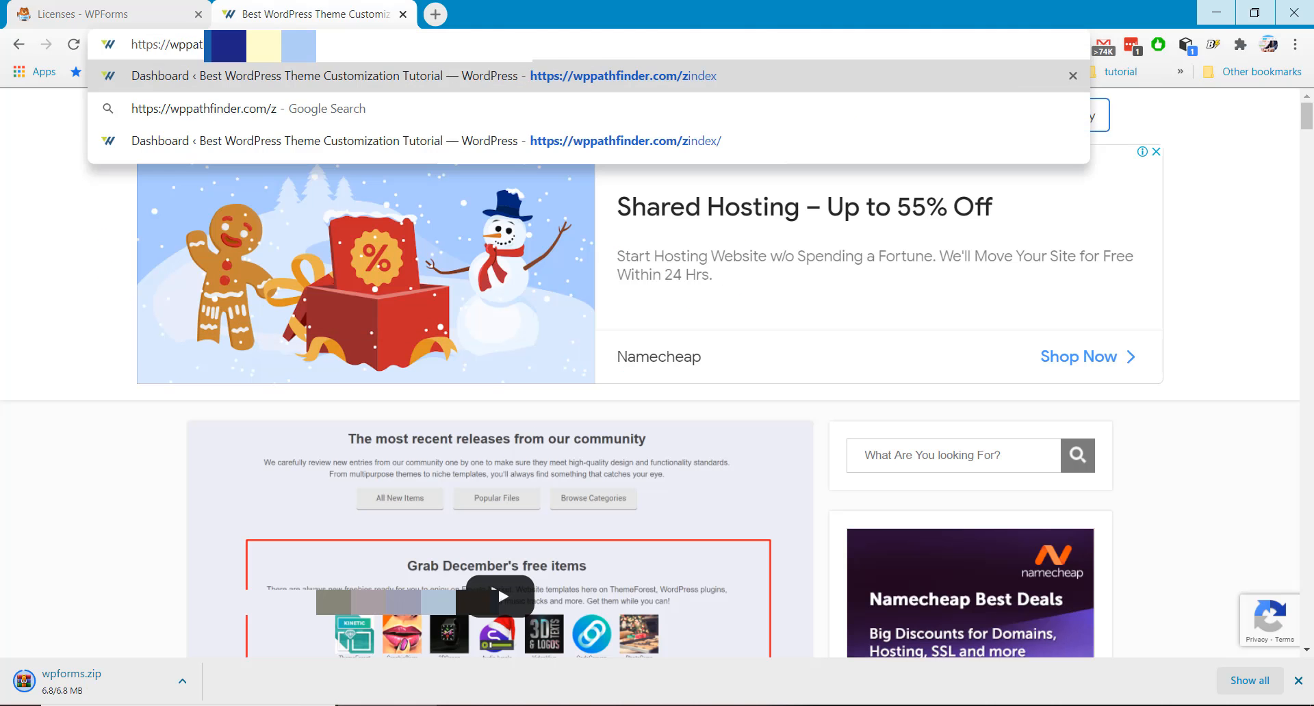
{"action": "key", "text": "Return"}
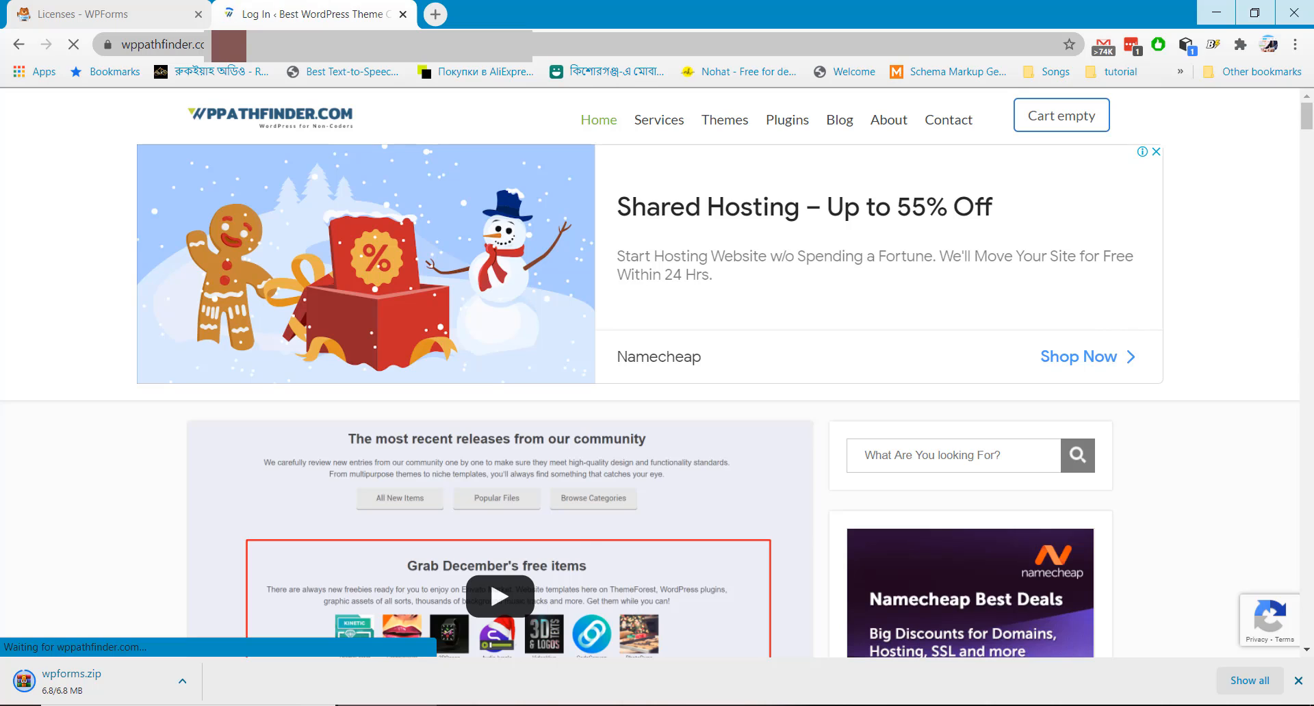
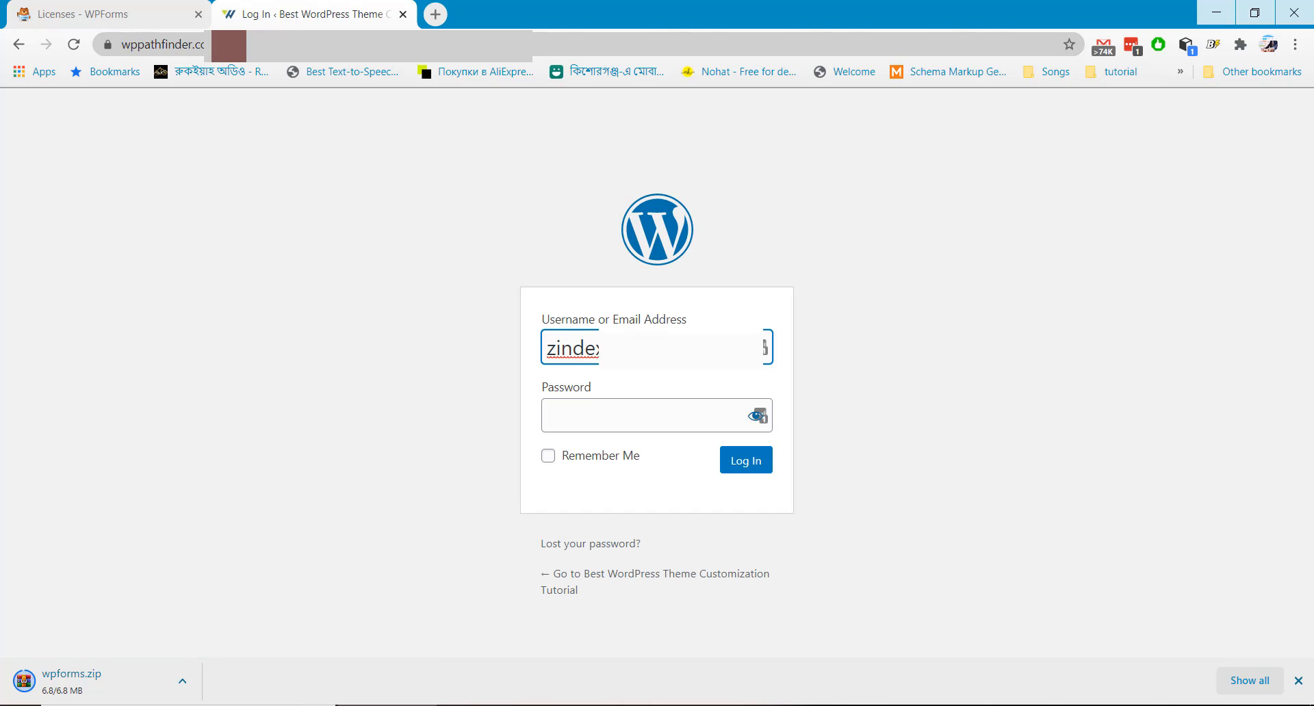
{"action": "left_click", "coordinate": [769, 362]}
{"action": "left_click", "coordinate": [630, 454]}
{"action": "left_click", "coordinate": [753, 465]}
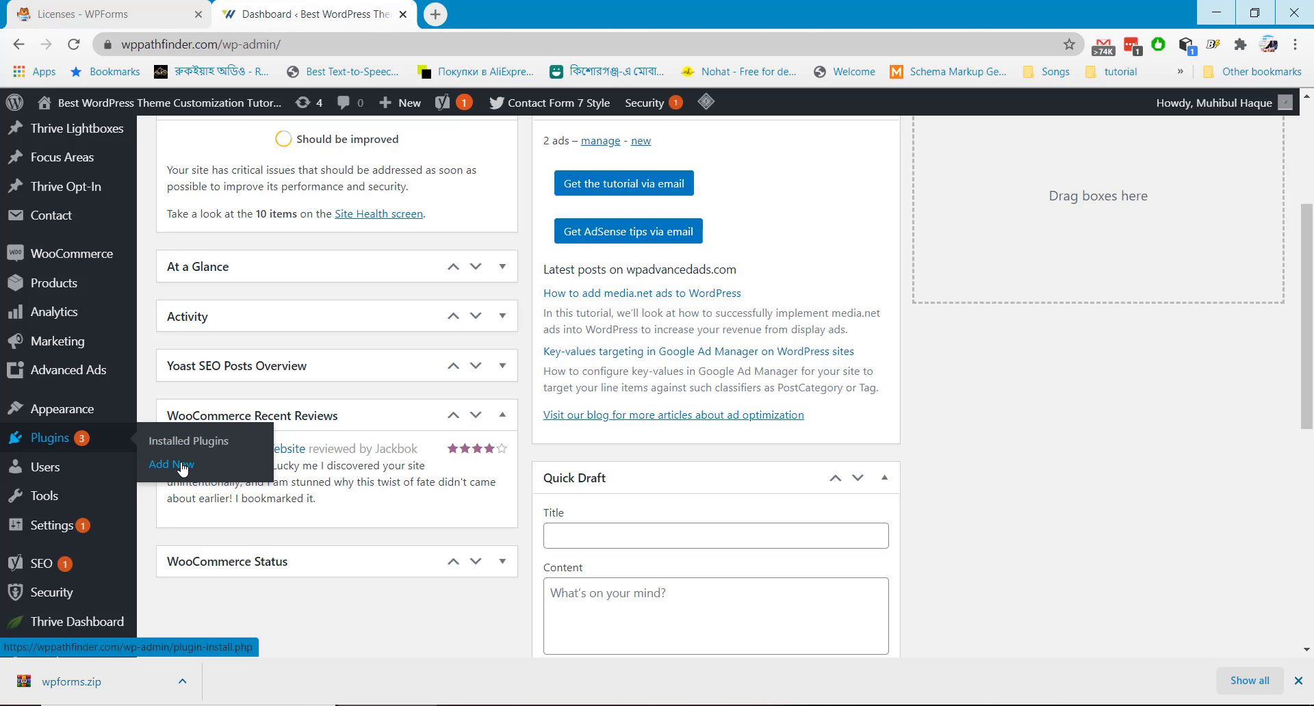
Upload wpforms.zip through Plugins > Add New > Upload Plugin and install it
{"action": "left_click", "coordinate": [182, 466]}
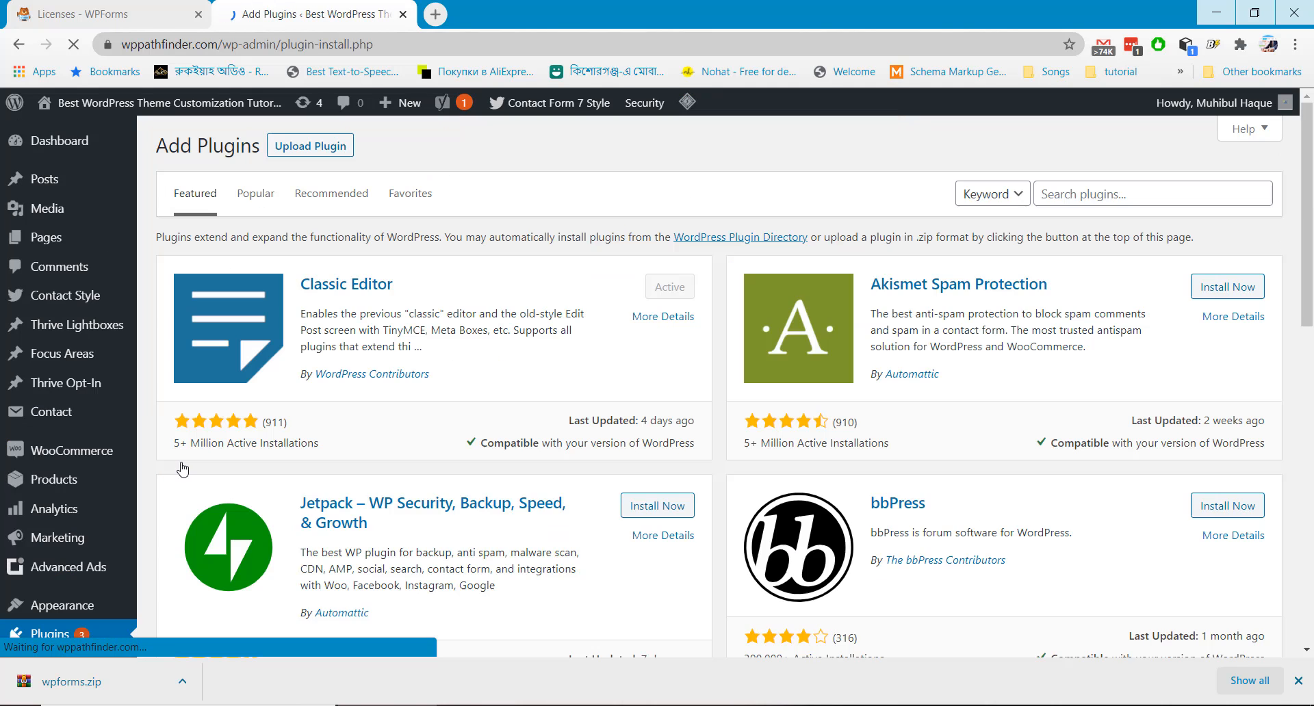
{"action": "left_click", "coordinate": [310, 147]}
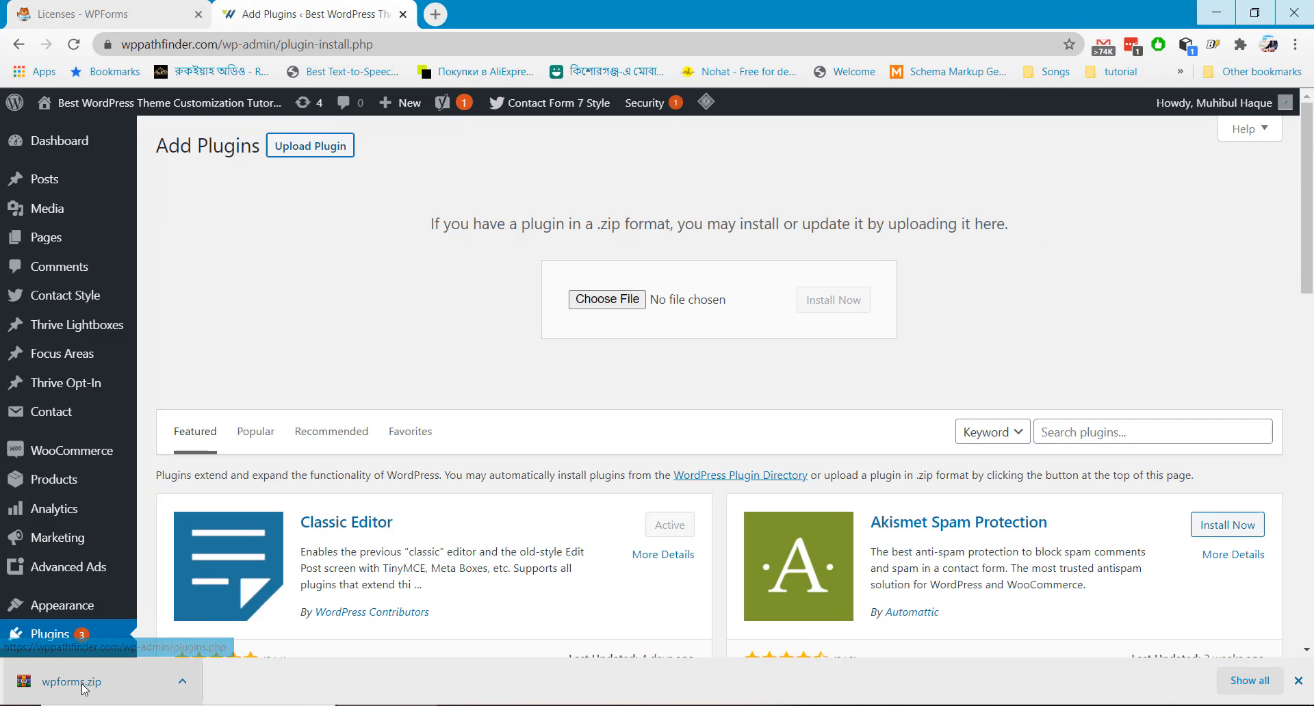
{"action": "left_click_drag", "start_coordinate": [69, 682], "coordinate": [633, 307]}
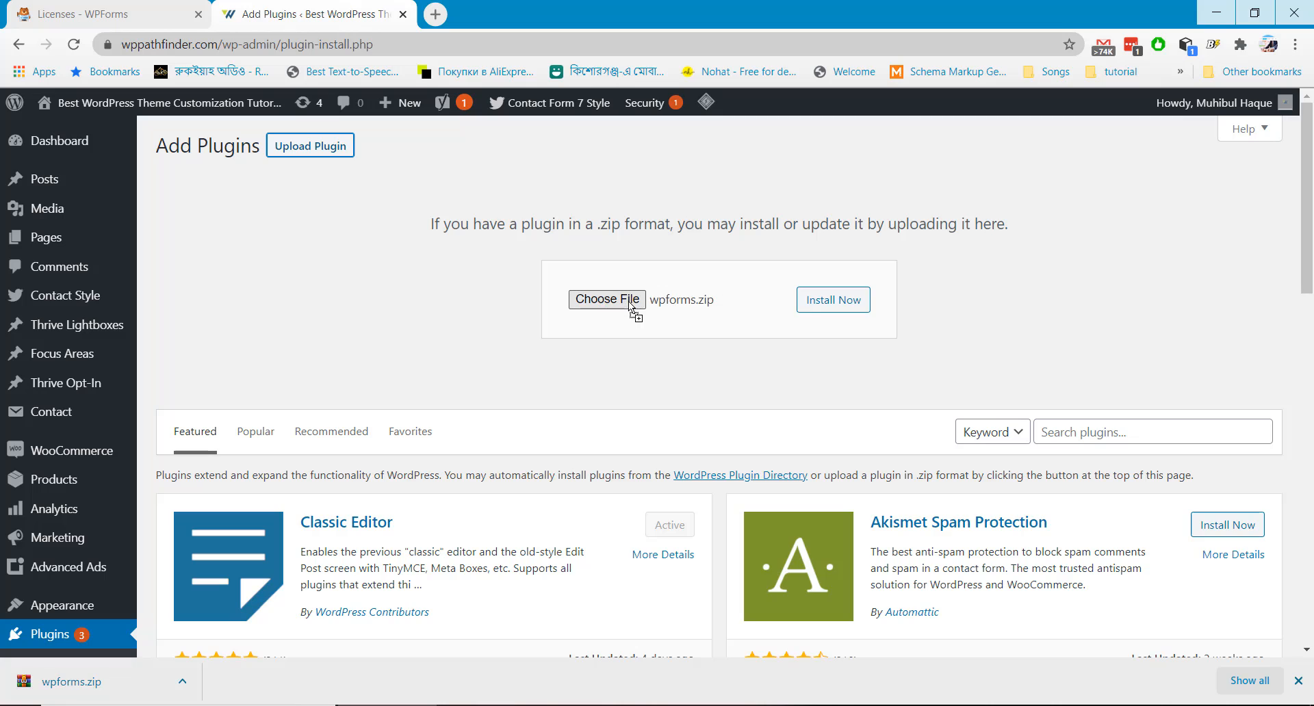
{"action": "left_click", "coordinate": [856, 309]}
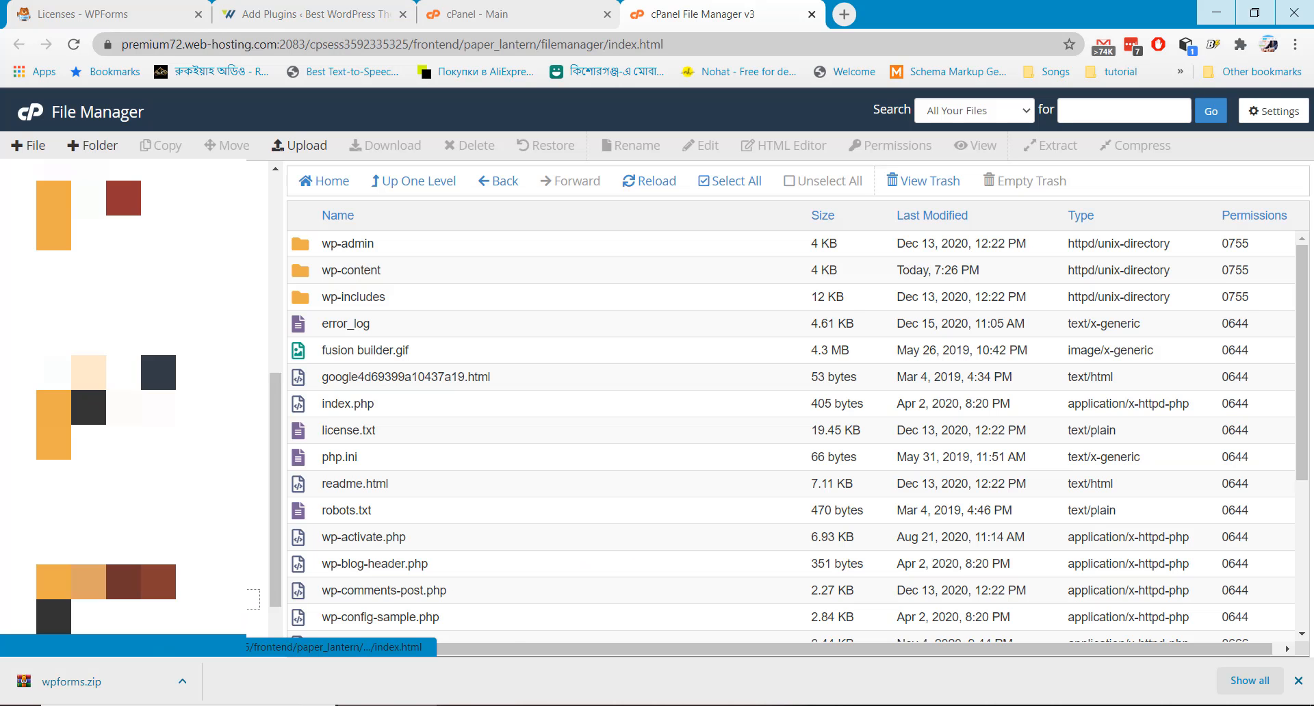
Upload wpforms.zip into the wp-content/plugins folder in cPanel File Manager
{"action": "double_click", "coordinate": [399, 271]}
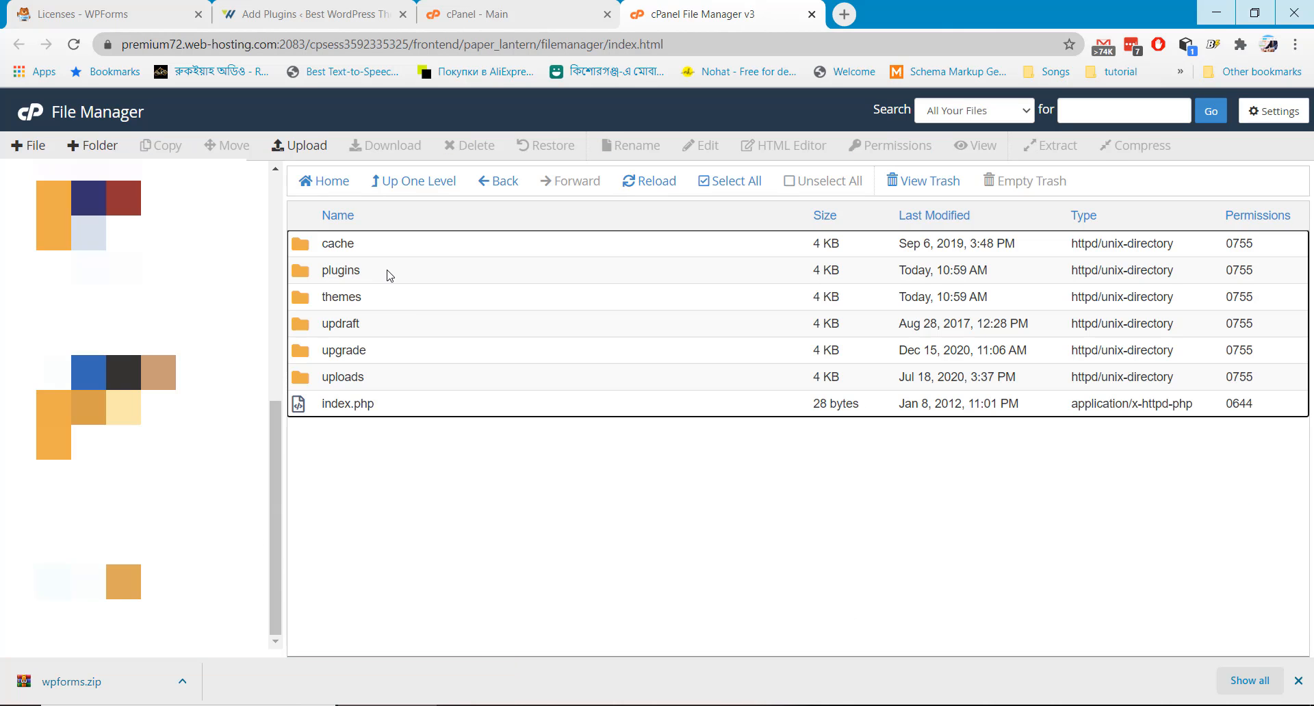
{"action": "double_click", "coordinate": [389, 276]}
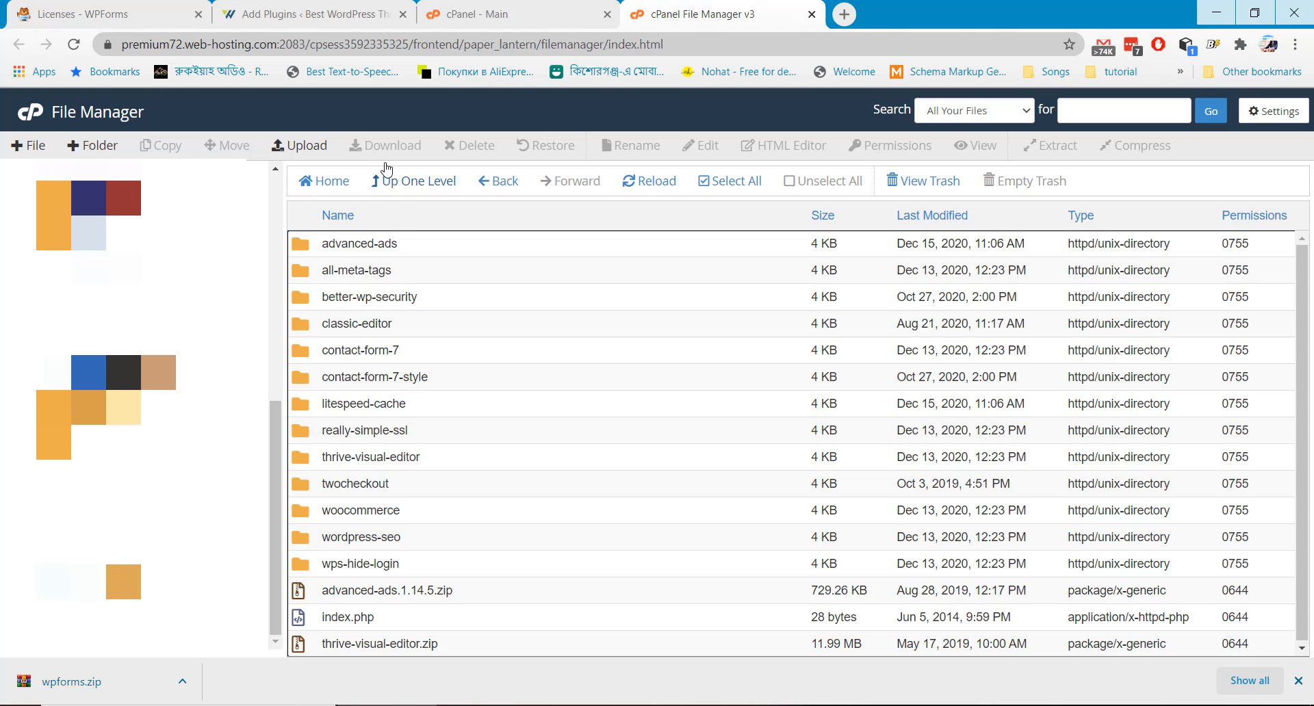
{"action": "left_click", "coordinate": [306, 149]}
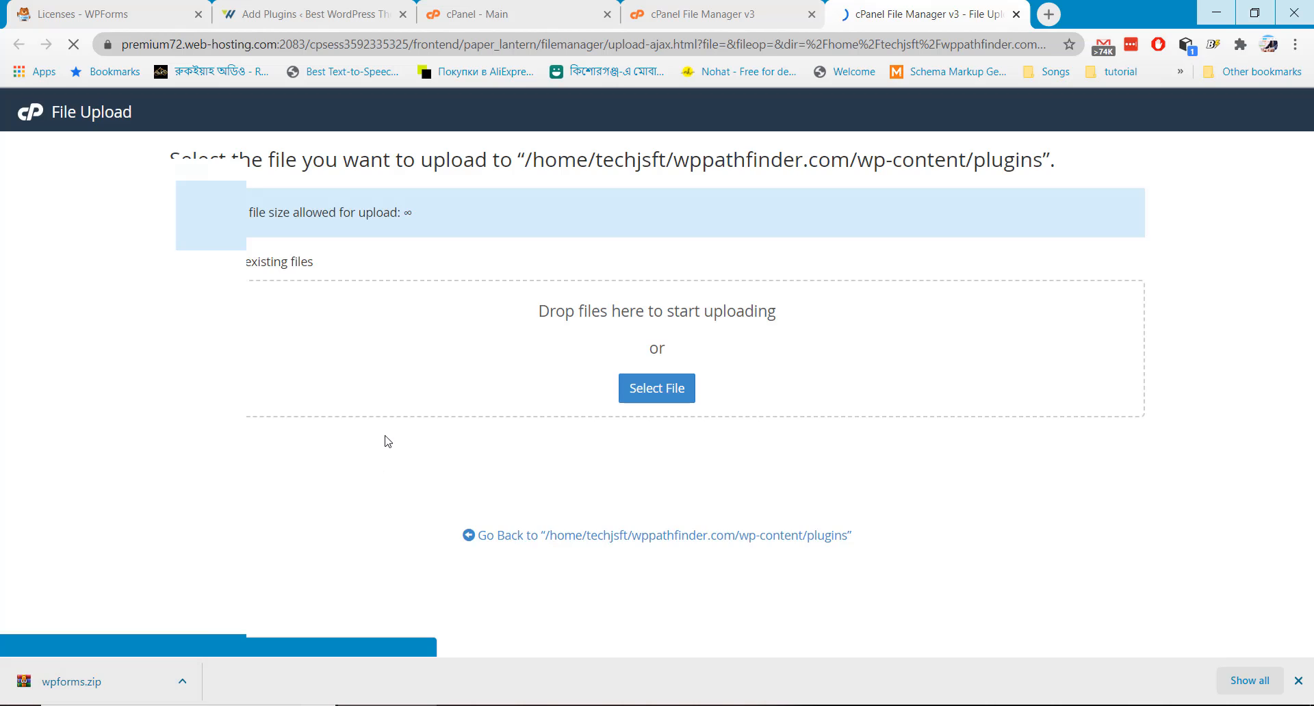
{"action": "left_click_drag", "start_coordinate": [103, 681], "coordinate": [525, 440]}
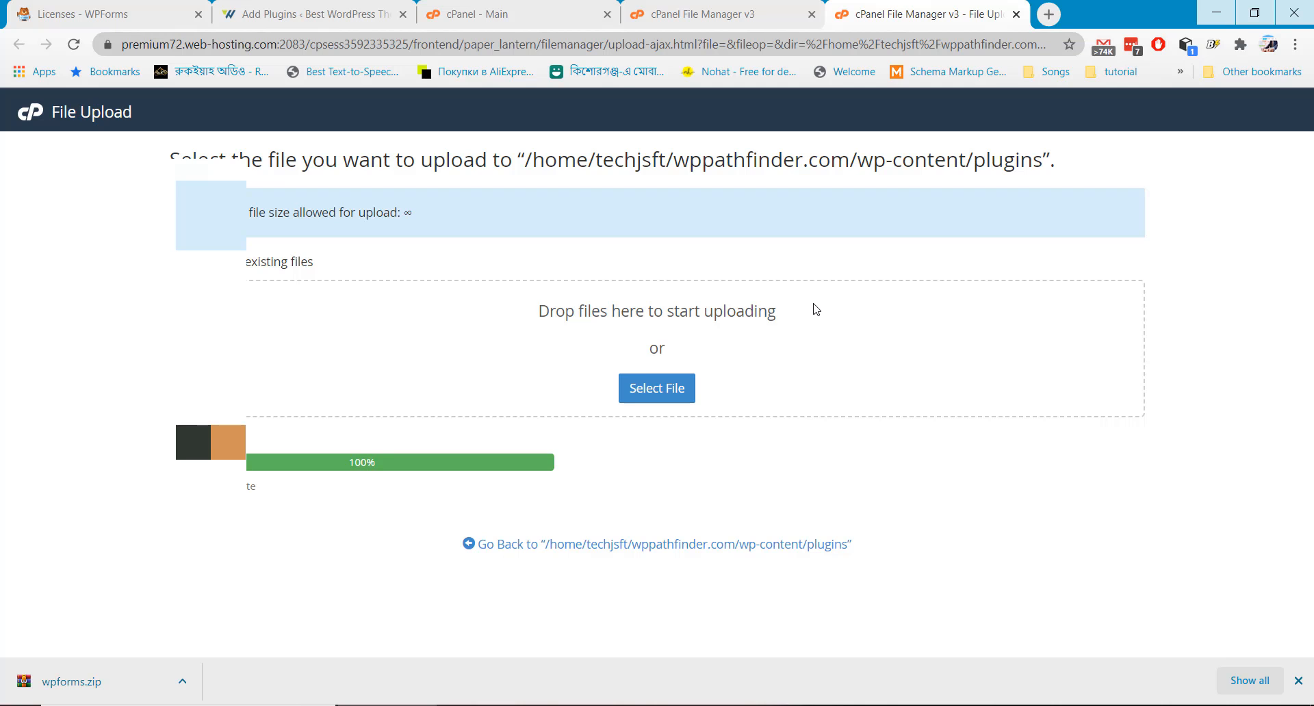
{"action": "left_click", "coordinate": [708, 548]}
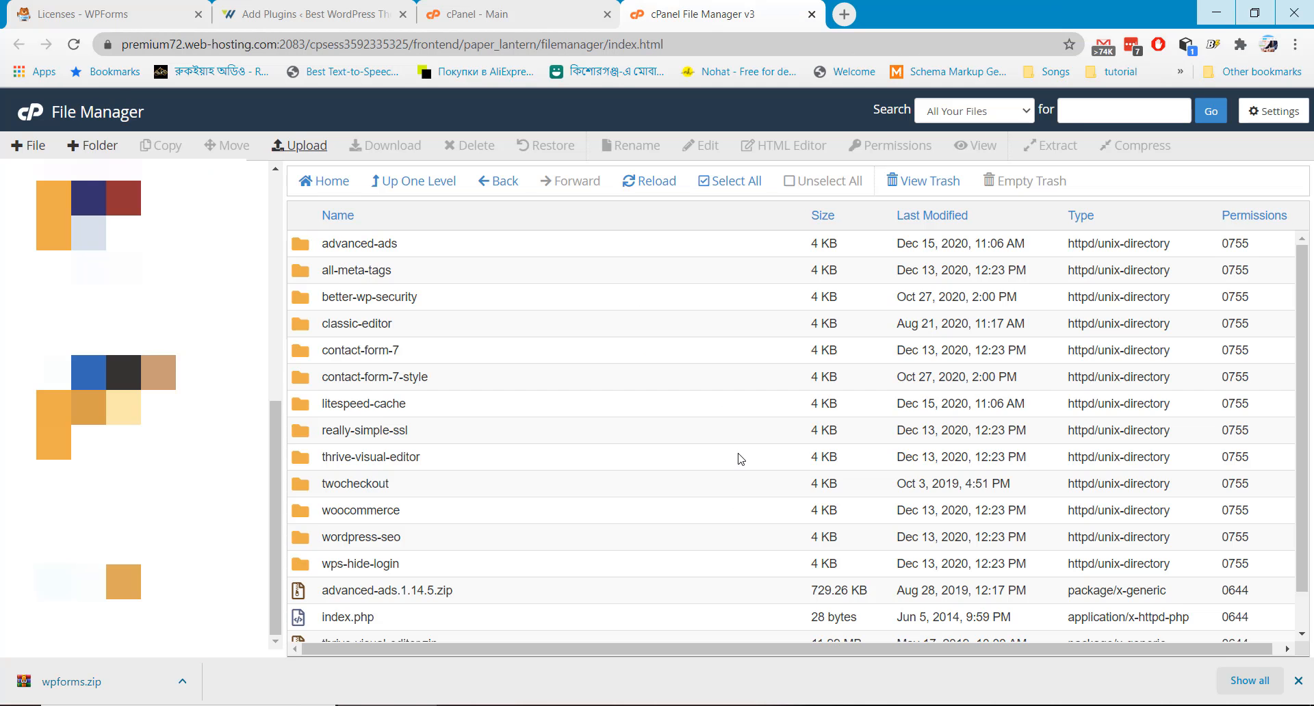
Extract wpforms.zip inside the plugins folder
{"action": "scroll", "coordinate": [638, 457], "scroll_direction": "down", "scroll_amount": 1}
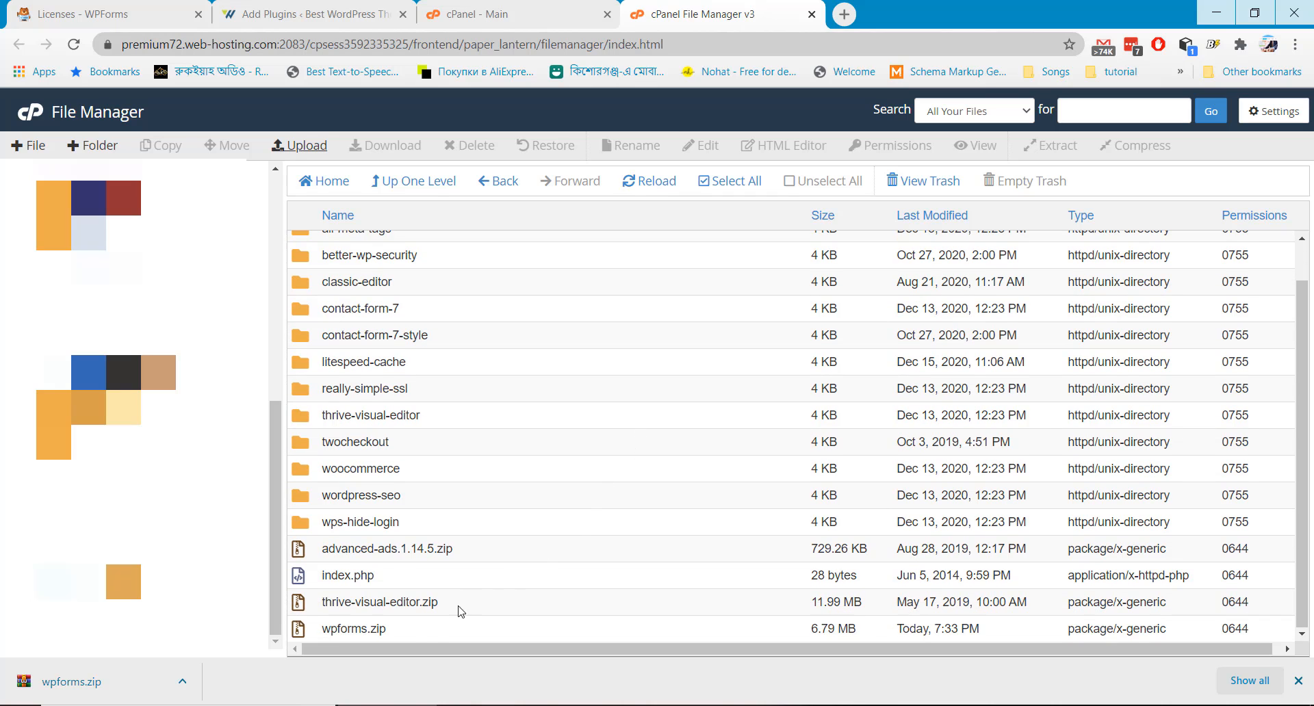
{"action": "left_click", "coordinate": [427, 634]}
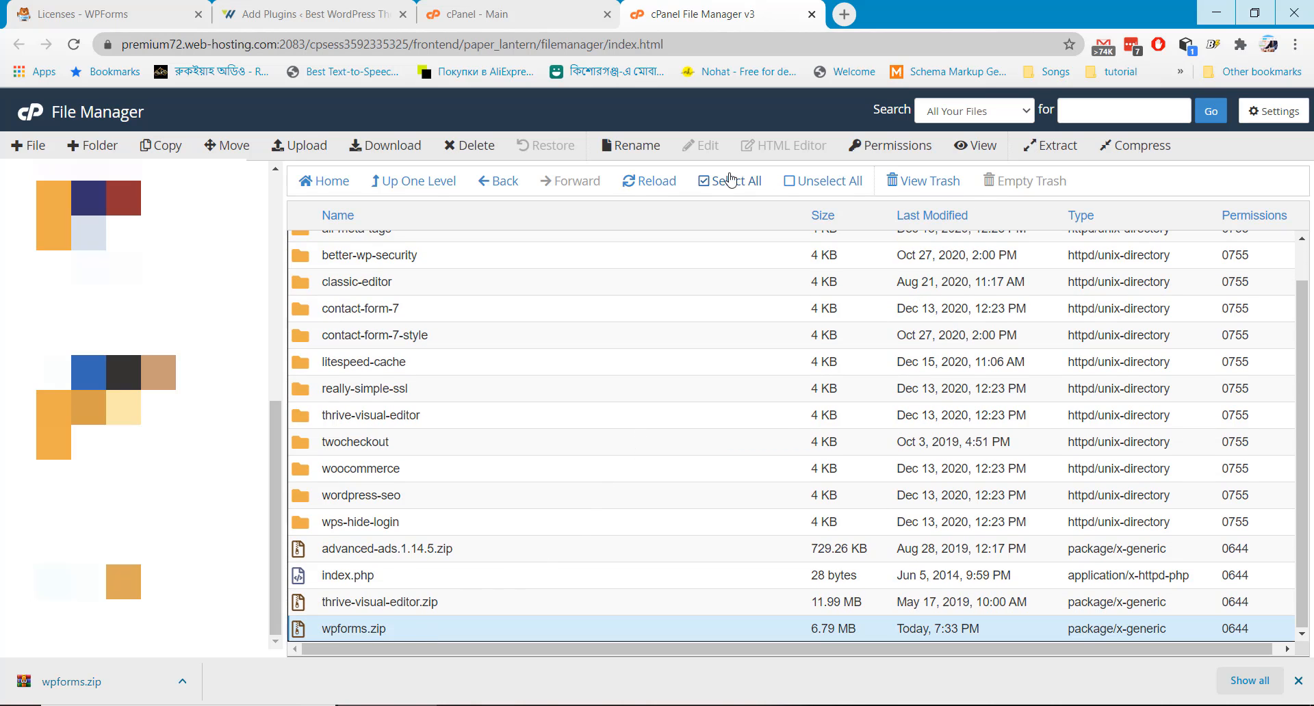
{"action": "left_click", "coordinate": [1056, 145]}
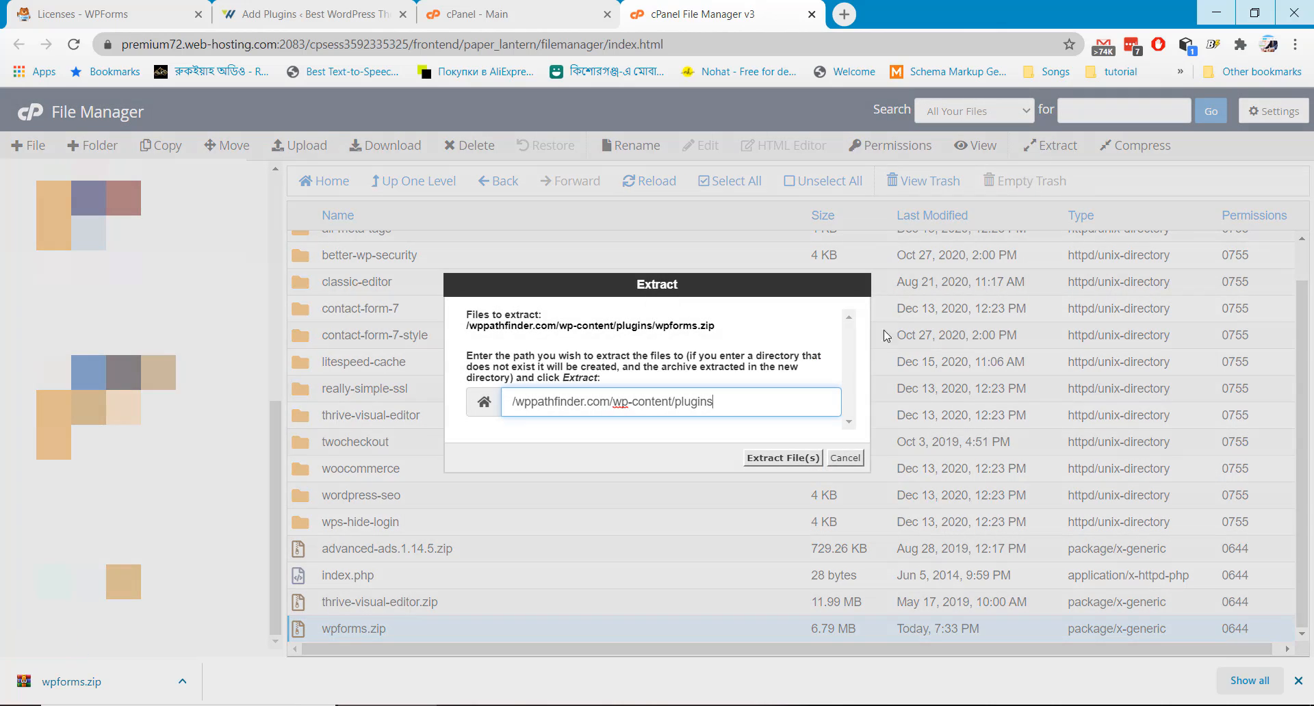
{"action": "left_click", "coordinate": [779, 460]}
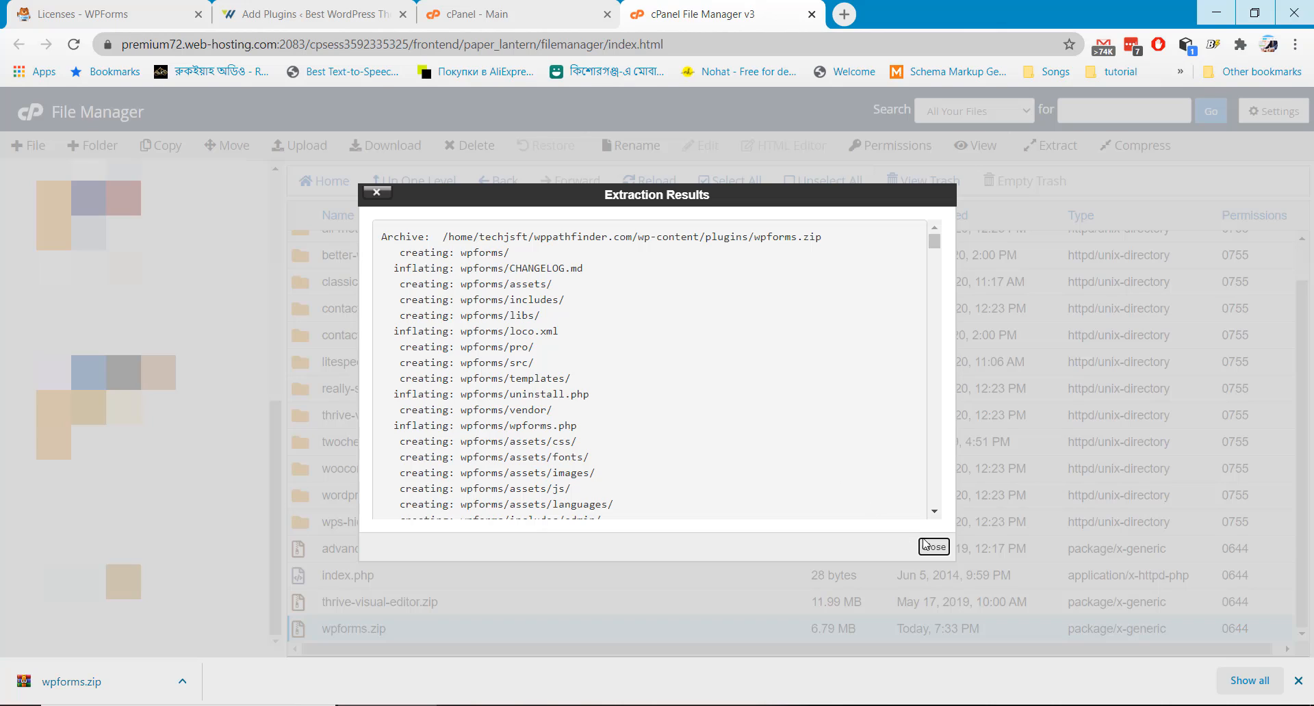
{"action": "left_click", "coordinate": [932, 546]}
Activate the WPForms plugin in the WordPress Installed Plugins list
{"action": "left_click", "coordinate": [308, 13]}
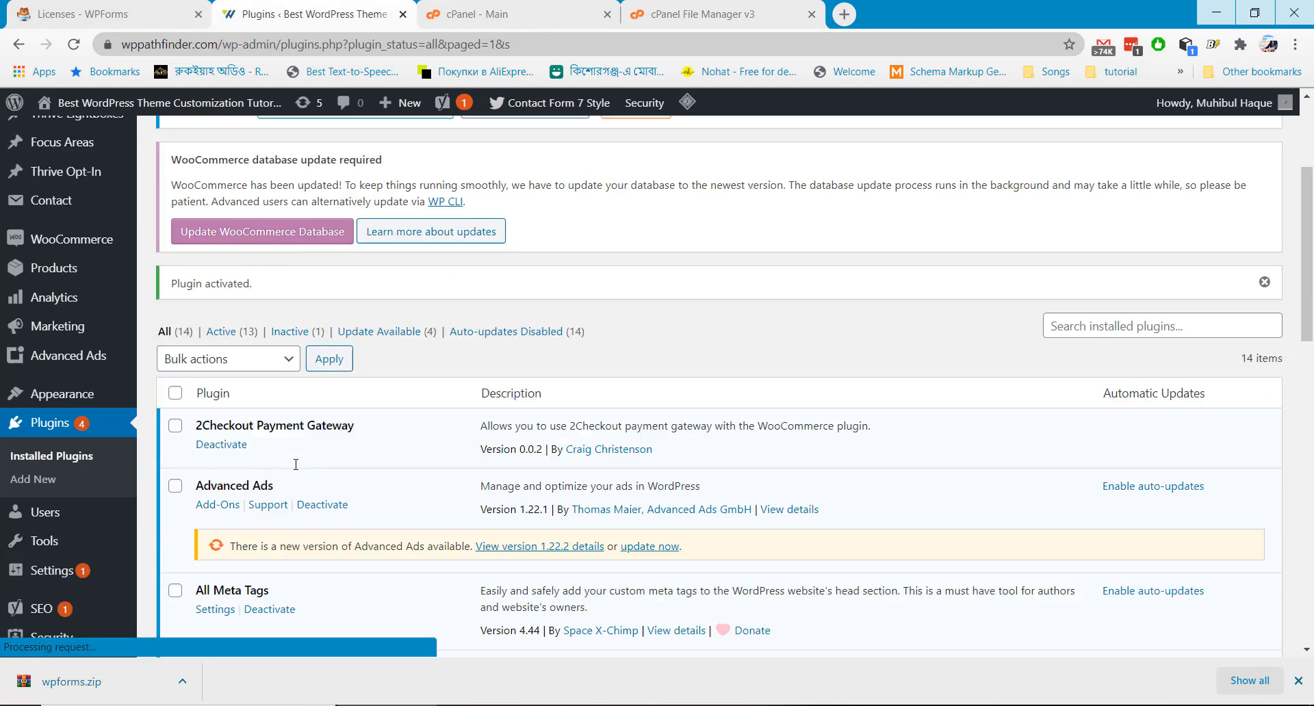
{"action": "scroll", "coordinate": [298, 469], "scroll_direction": "down", "scroll_amount": 10}
{"action": "scroll", "coordinate": [296, 470], "scroll_direction": "down", "scroll_amount": 3}
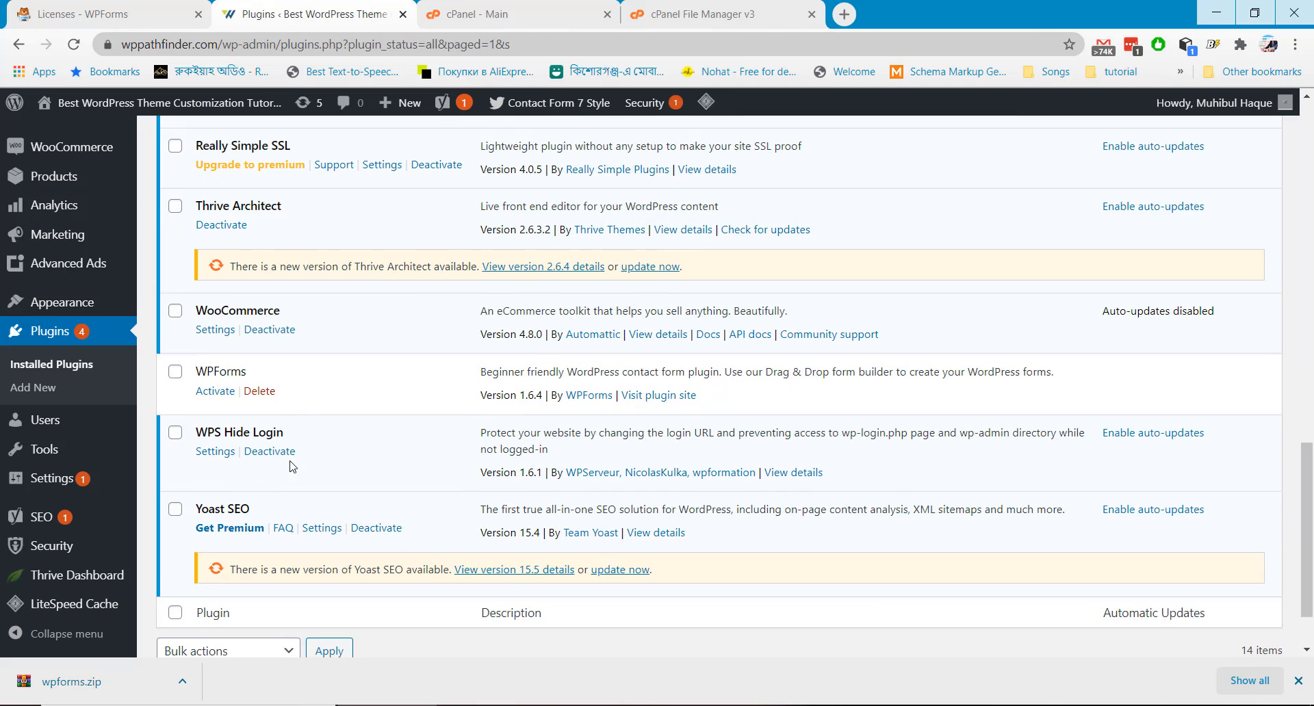
{"action": "left_click", "coordinate": [215, 391]}
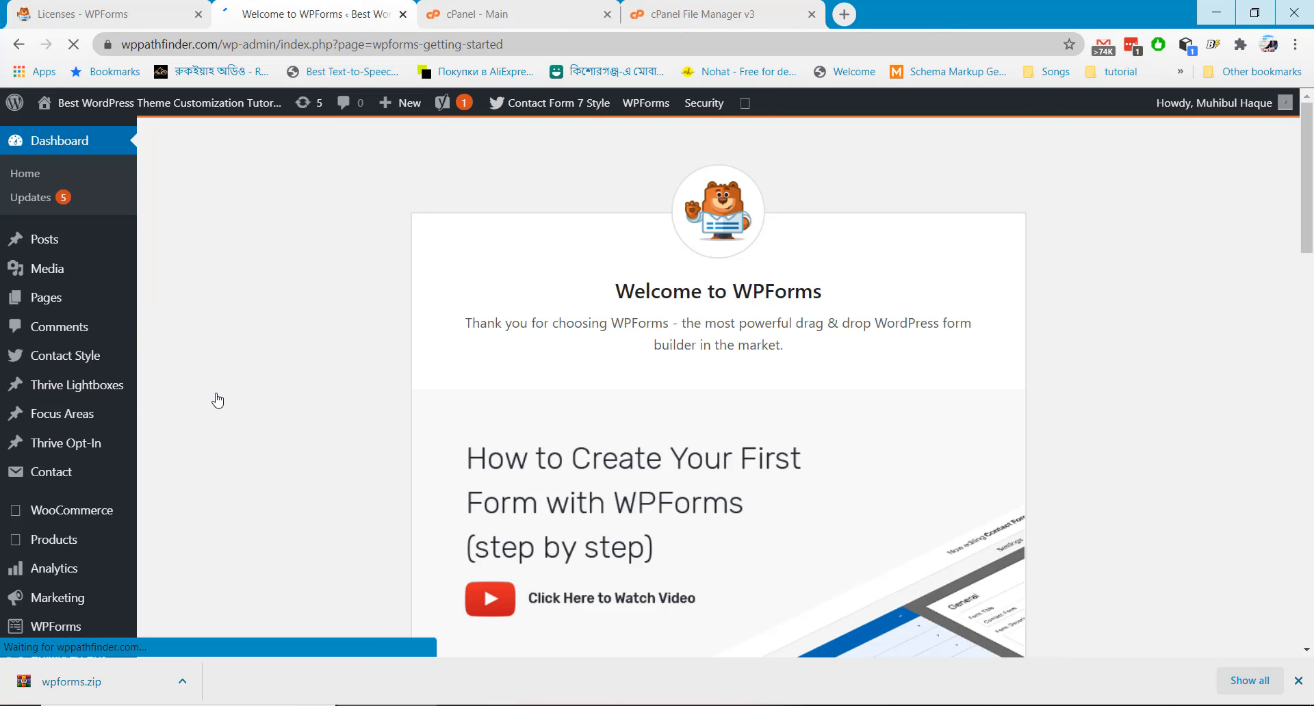
Paste the licence key into WPForms > Settings and verify it at pro level
{"action": "scroll", "coordinate": [217, 400], "scroll_direction": "down", "scroll_amount": 10}
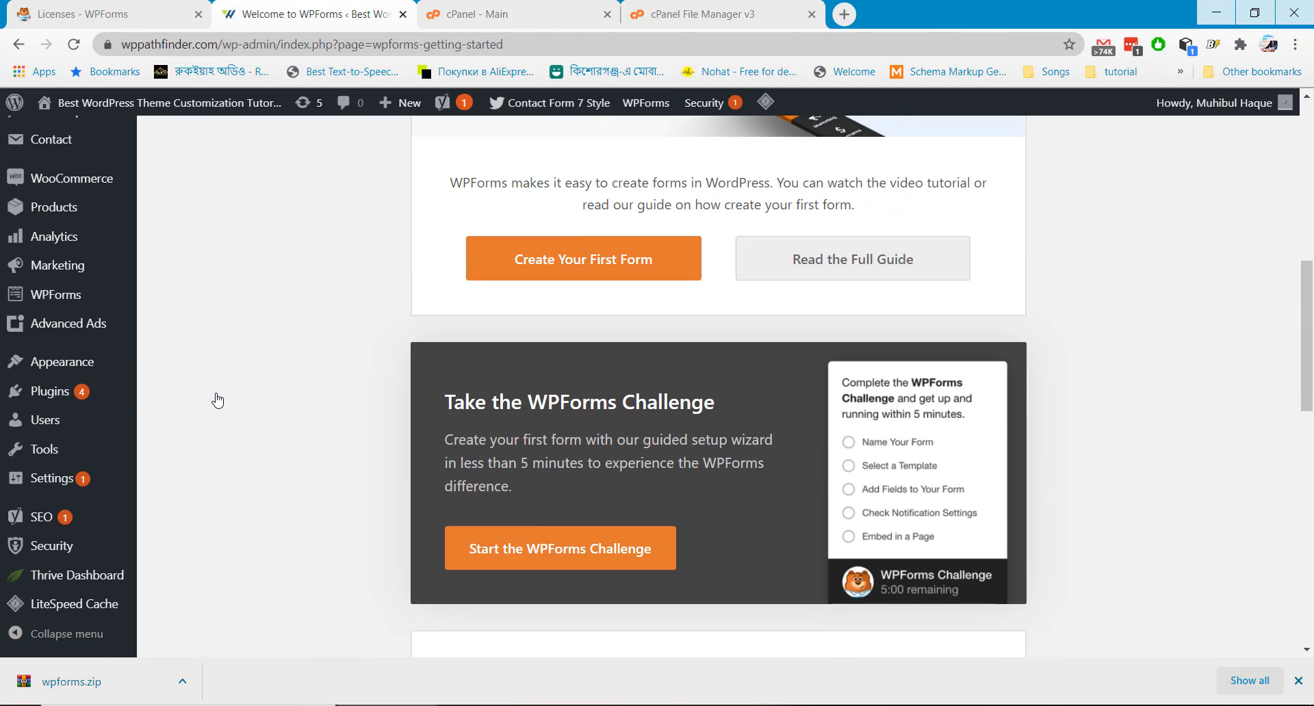
{"action": "scroll", "coordinate": [218, 401], "scroll_direction": "down", "scroll_amount": 1}
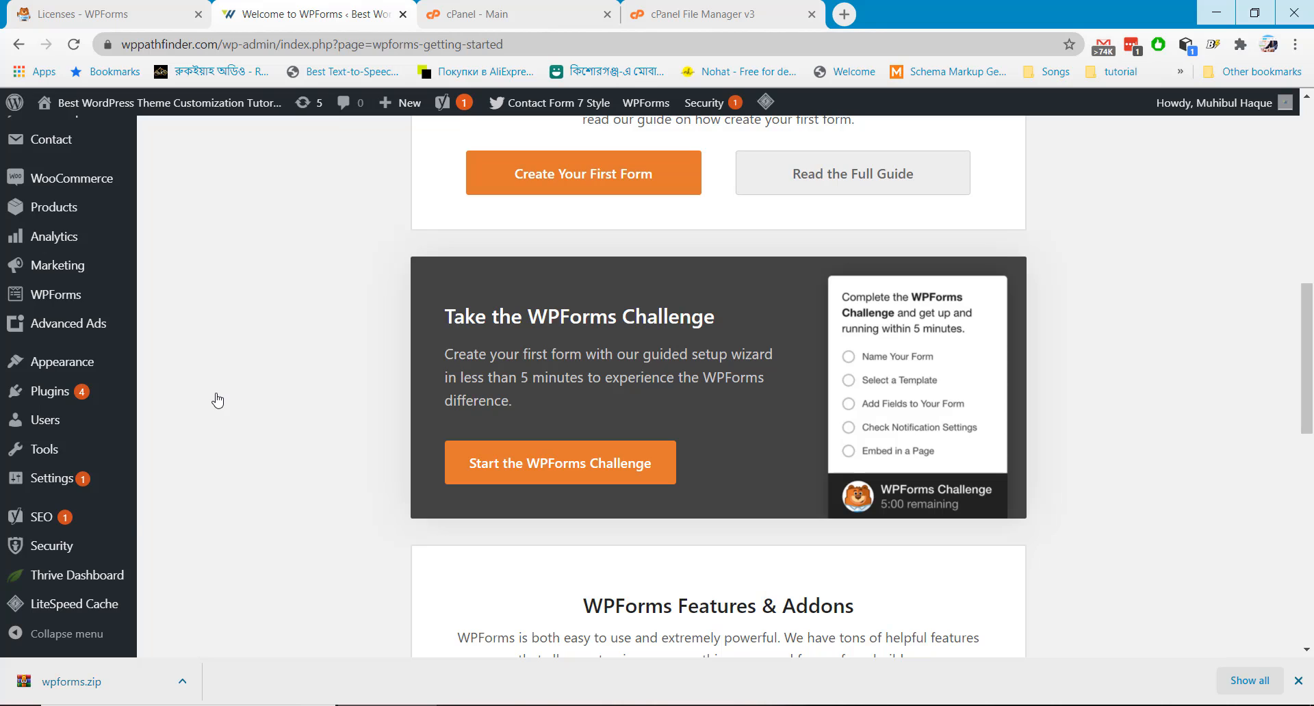
{"action": "mouse_move", "coordinate": [78, 305]}
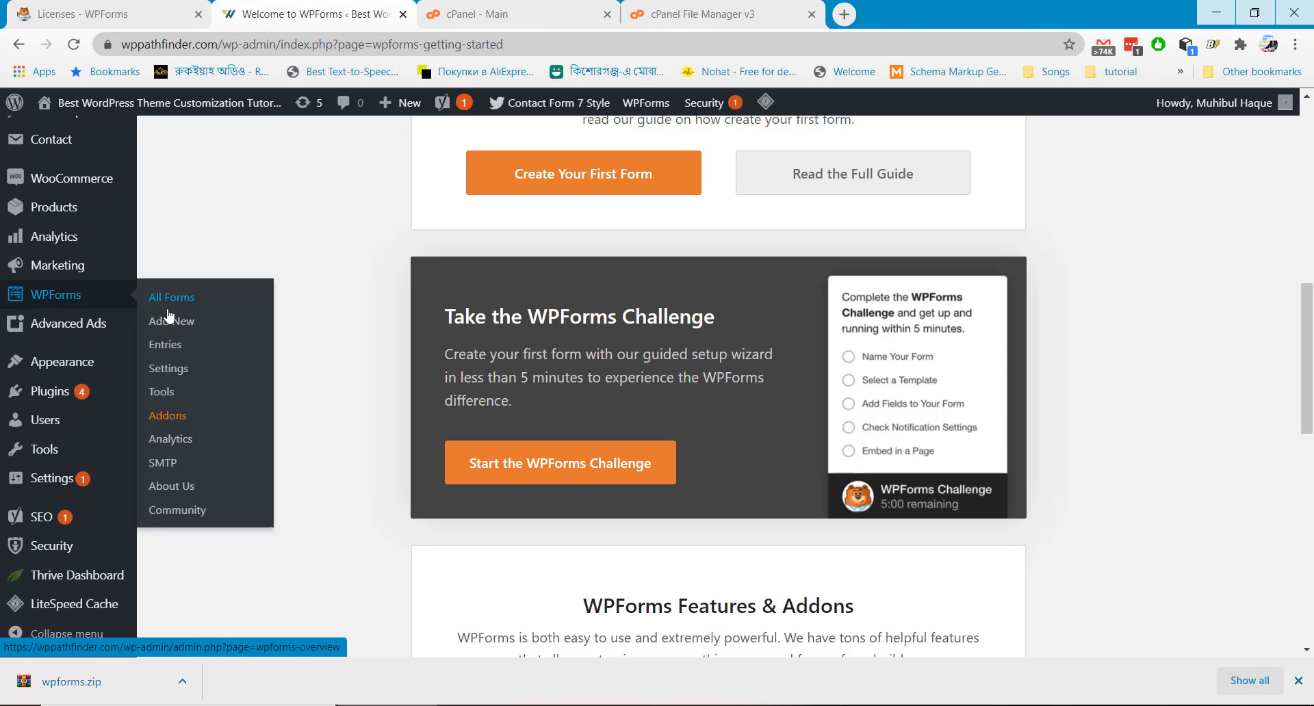
{"action": "left_click", "coordinate": [168, 368]}
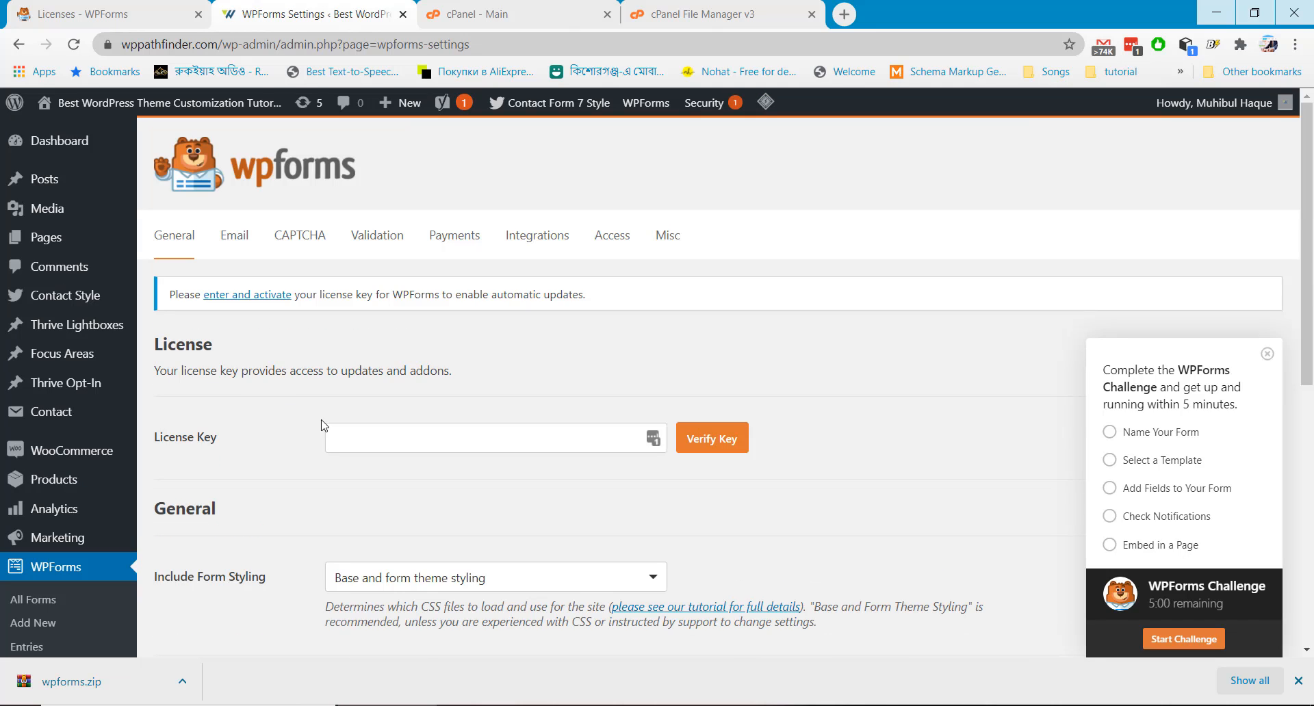
{"action": "left_click", "coordinate": [347, 434]}
{"action": "key", "text": "ctrl+v"}
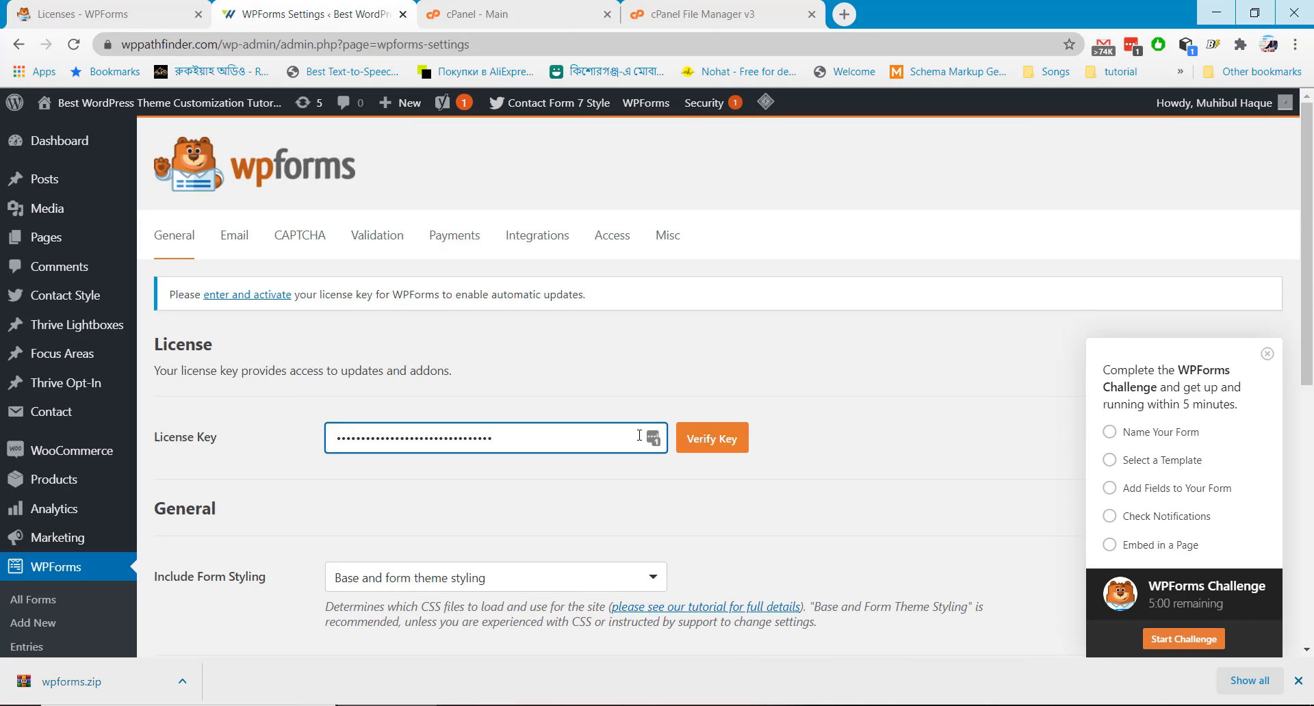
{"action": "left_click", "coordinate": [704, 440]}
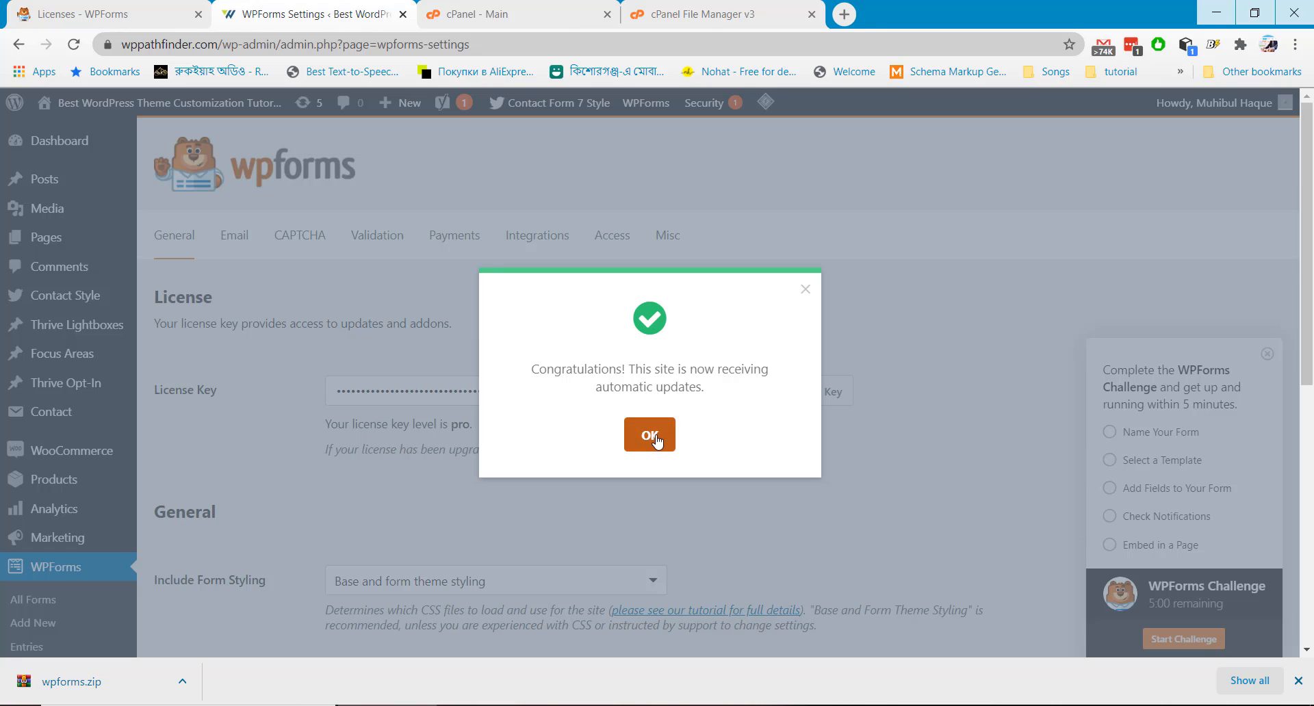
{"action": "left_click", "coordinate": [650, 438]}
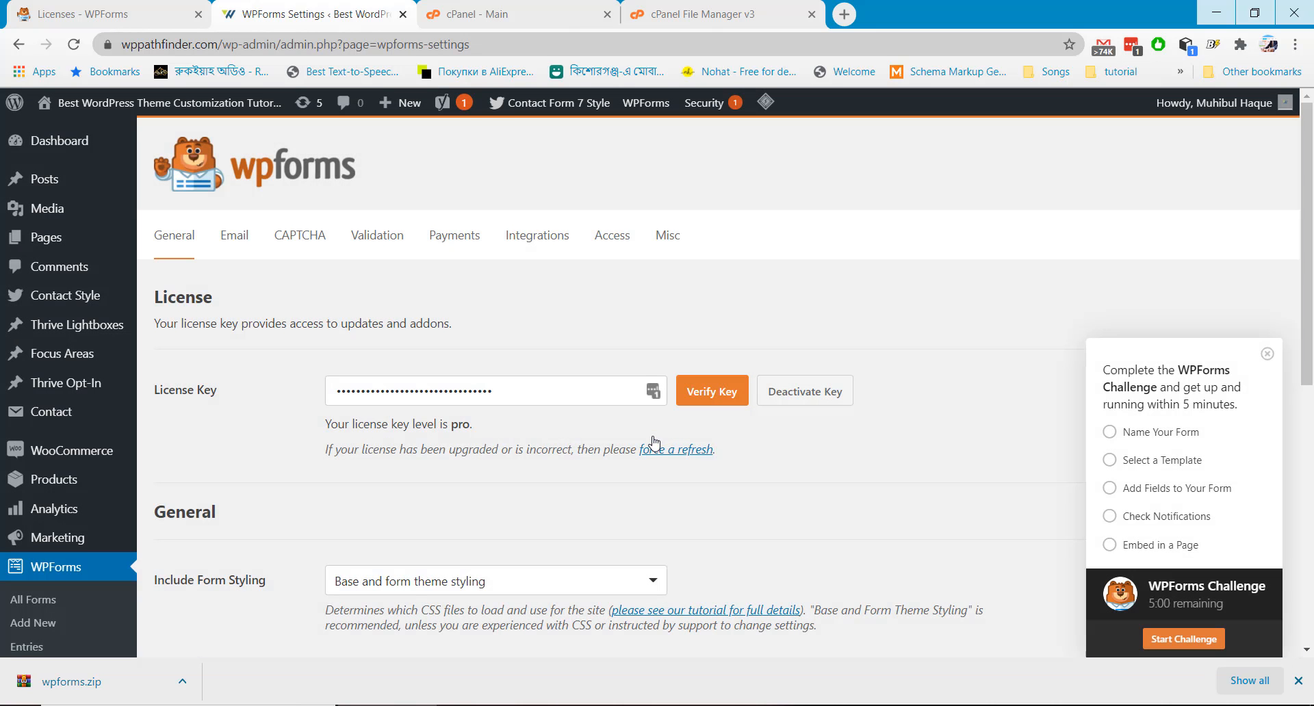
{"action": "scroll", "coordinate": [653, 444], "scroll_direction": "down", "scroll_amount": 3}
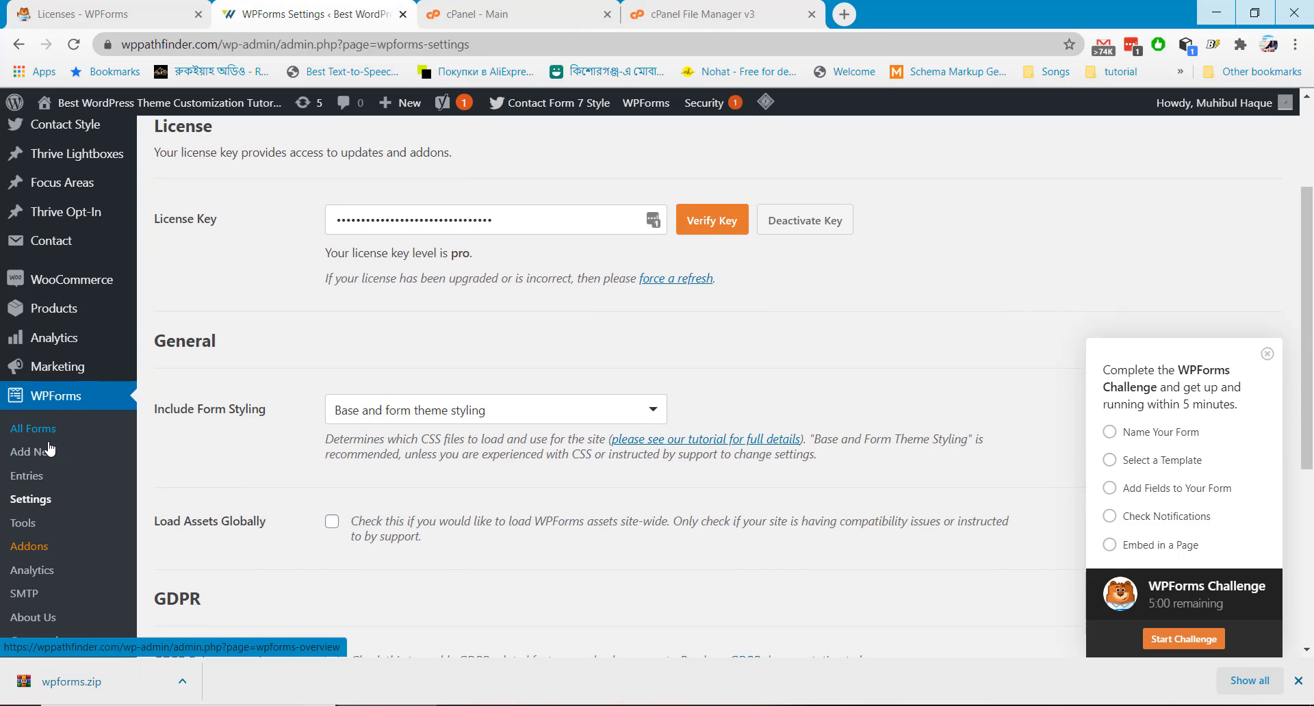
Create a new WPForms form from the Request A Quote Form template
{"action": "left_click", "coordinate": [49, 453]}
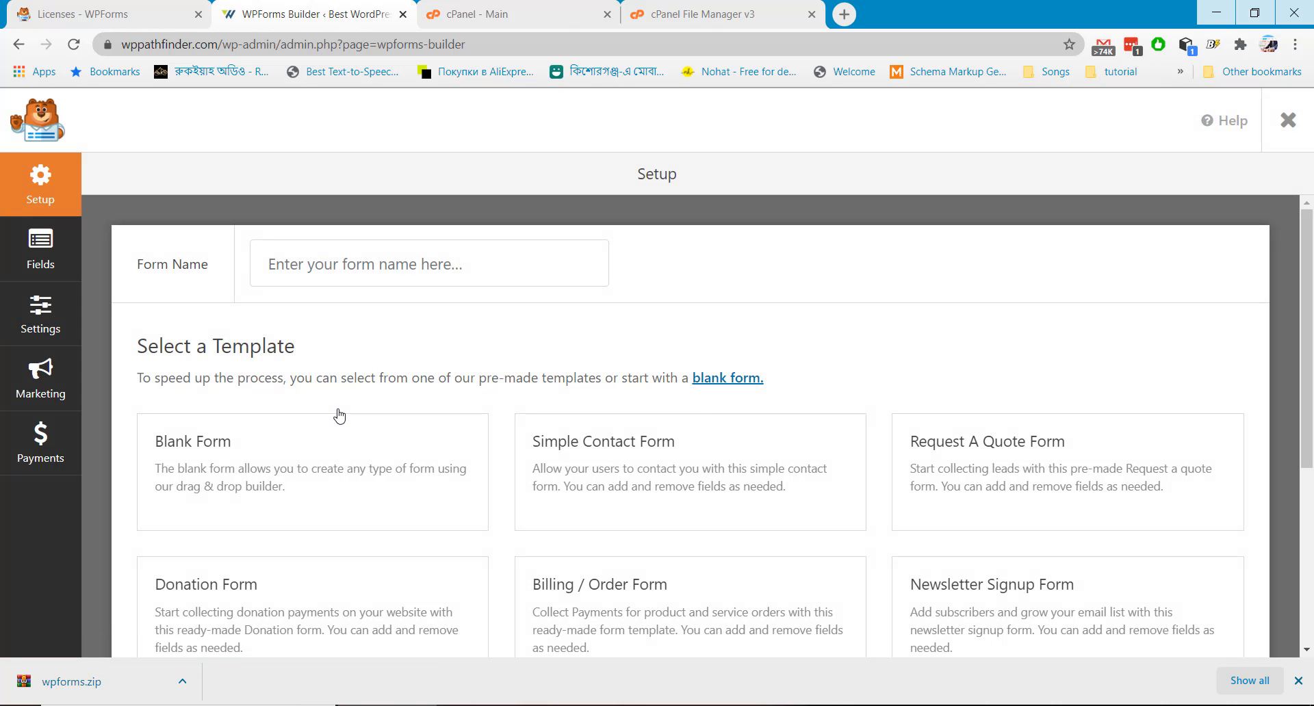
{"action": "scroll", "coordinate": [339, 415], "scroll_direction": "down", "scroll_amount": 2}
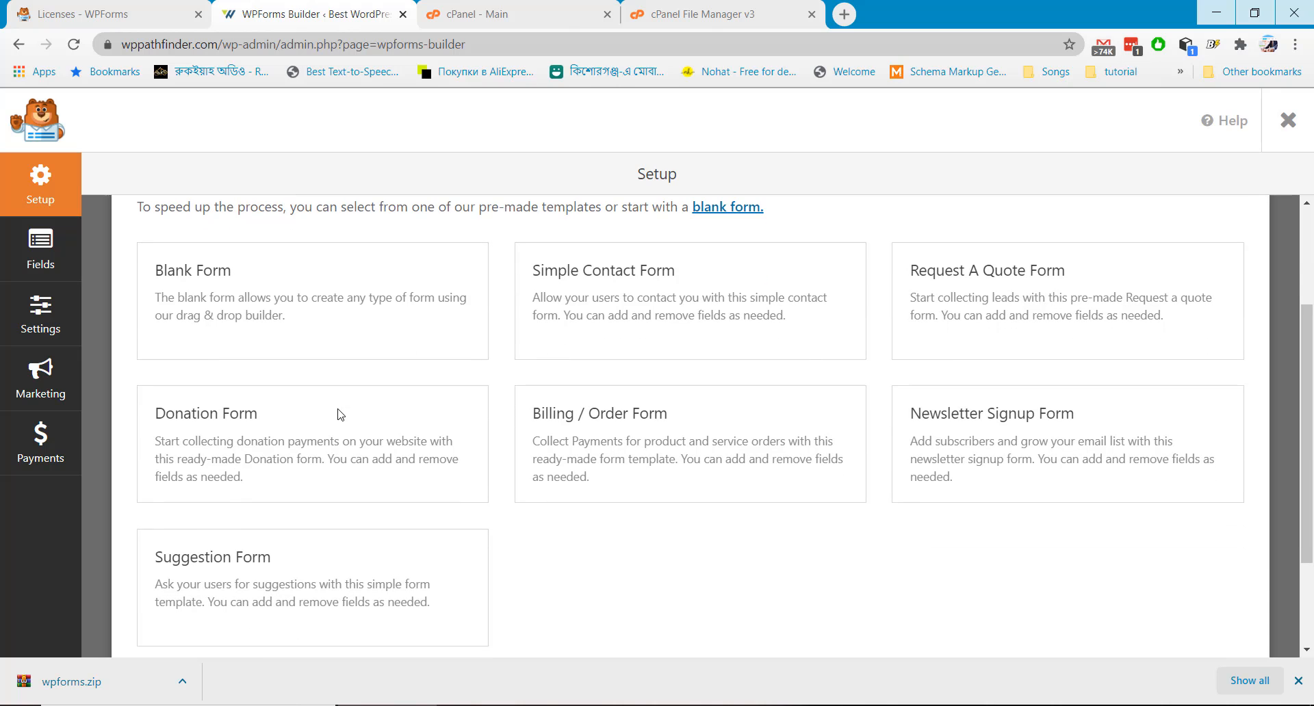
{"action": "scroll", "coordinate": [339, 414], "scroll_direction": "up", "scroll_amount": 2}
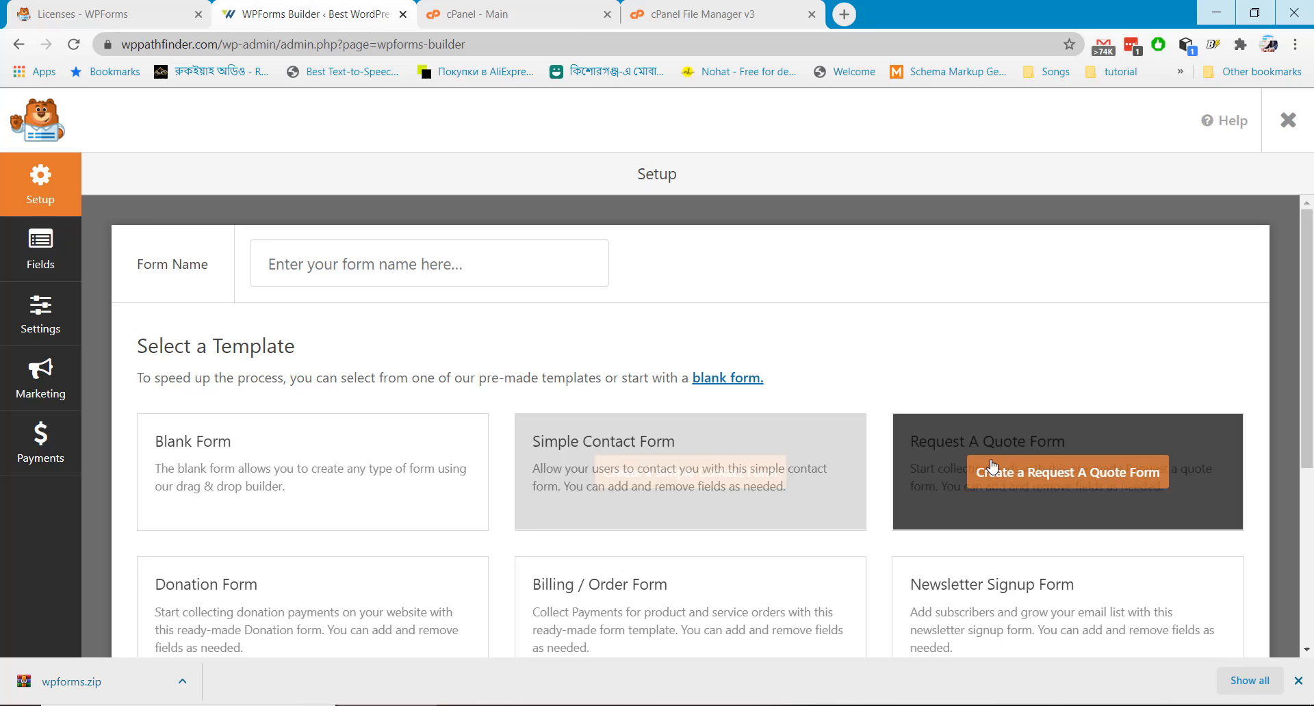
{"action": "left_click", "coordinate": [1027, 475]}
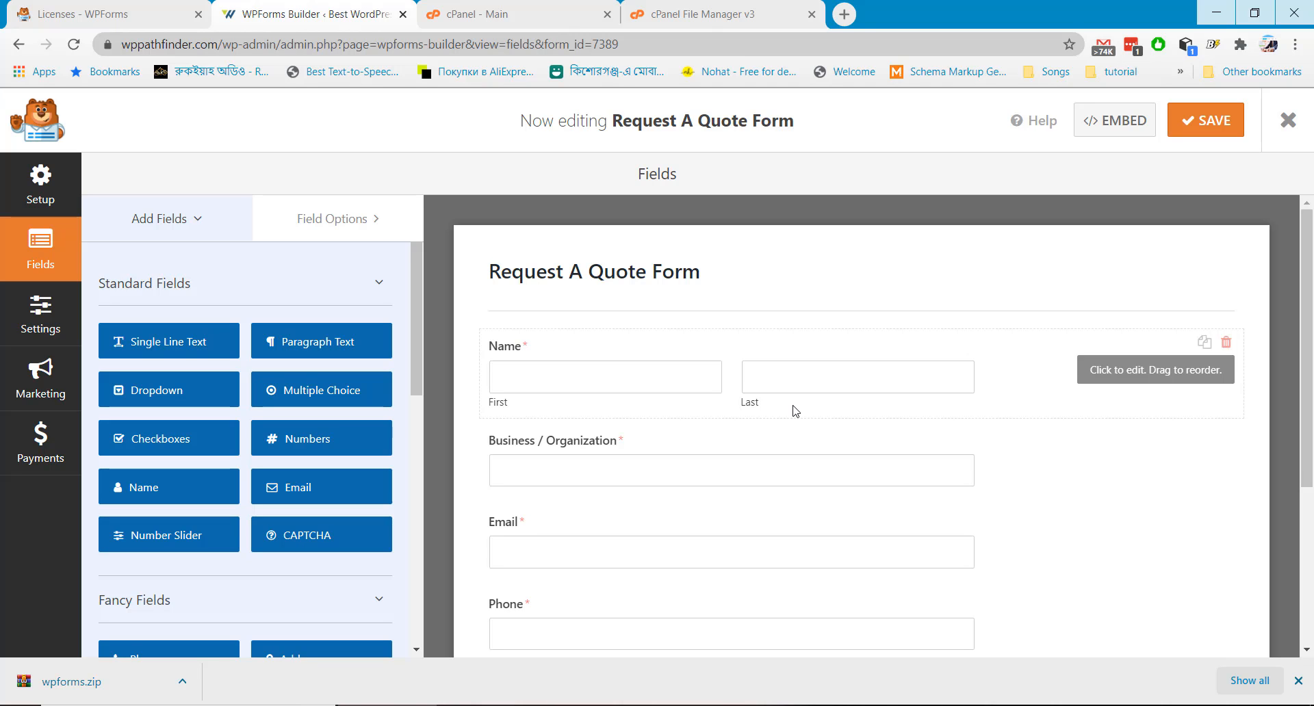
Add a Multiple Choice field below Business / Organization and label it 'Services Want'
{"action": "scroll", "coordinate": [795, 410], "scroll_direction": "down", "scroll_amount": 4}
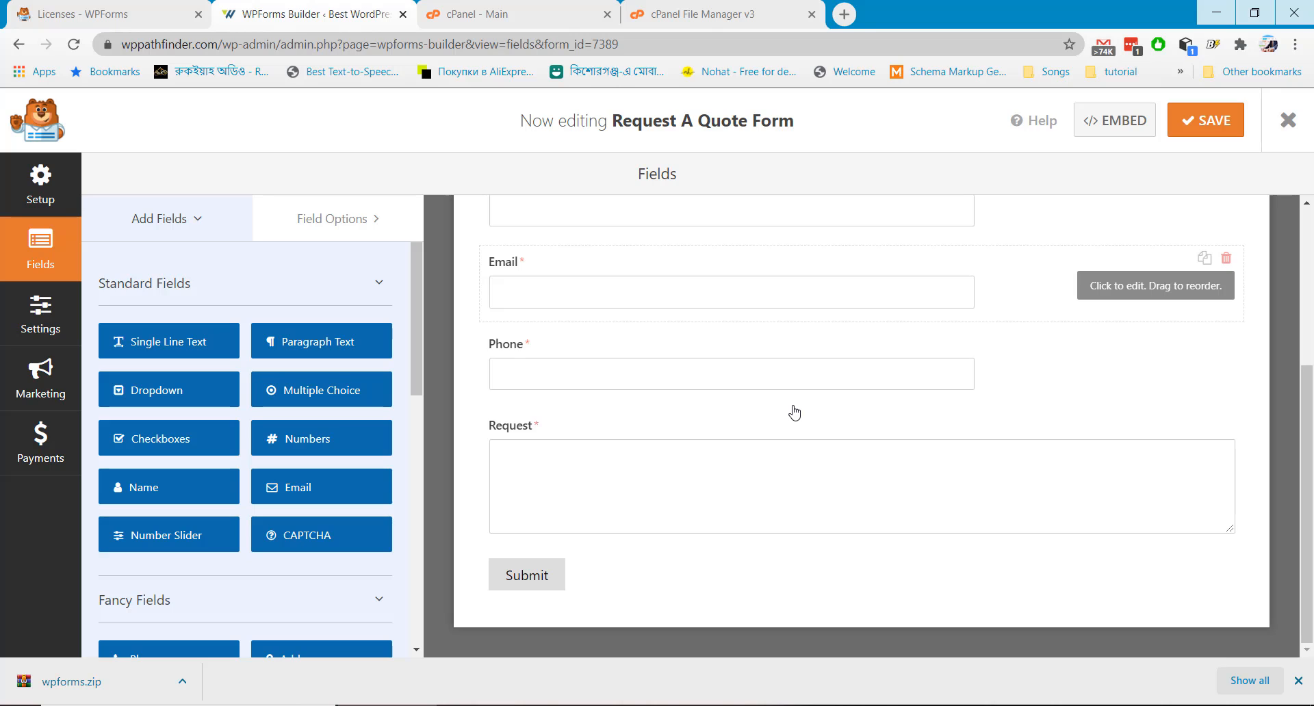
{"action": "scroll", "coordinate": [794, 411], "scroll_direction": "up", "scroll_amount": 5}
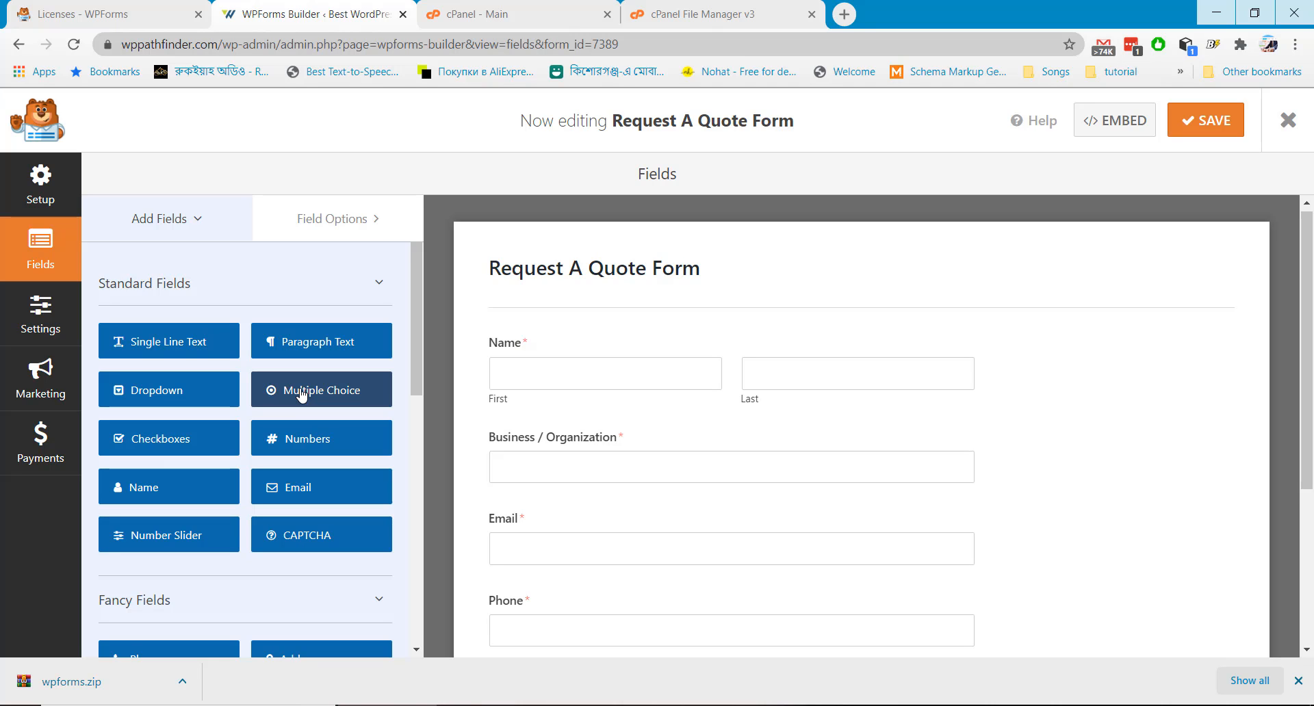
{"action": "left_click_drag", "start_coordinate": [301, 394], "coordinate": [590, 512]}
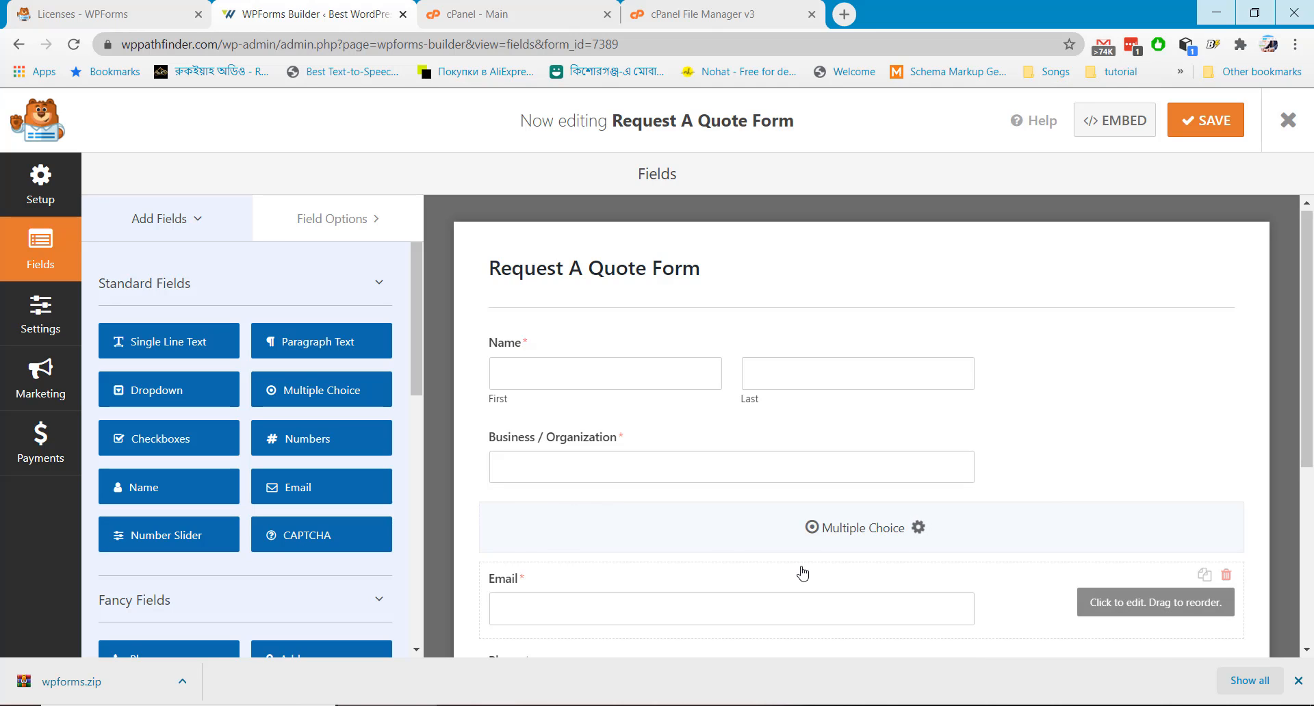
{"action": "scroll", "coordinate": [800, 571], "scroll_direction": "down", "scroll_amount": 3}
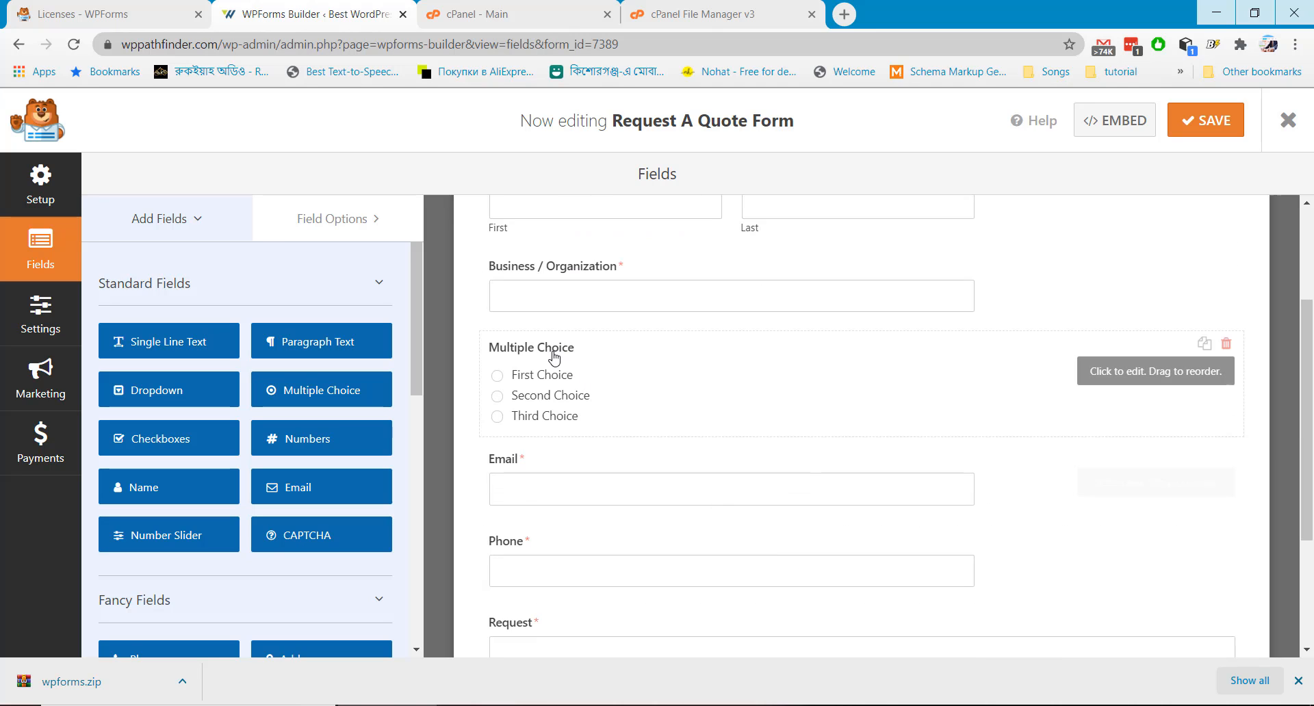
{"action": "left_click", "coordinate": [554, 357]}
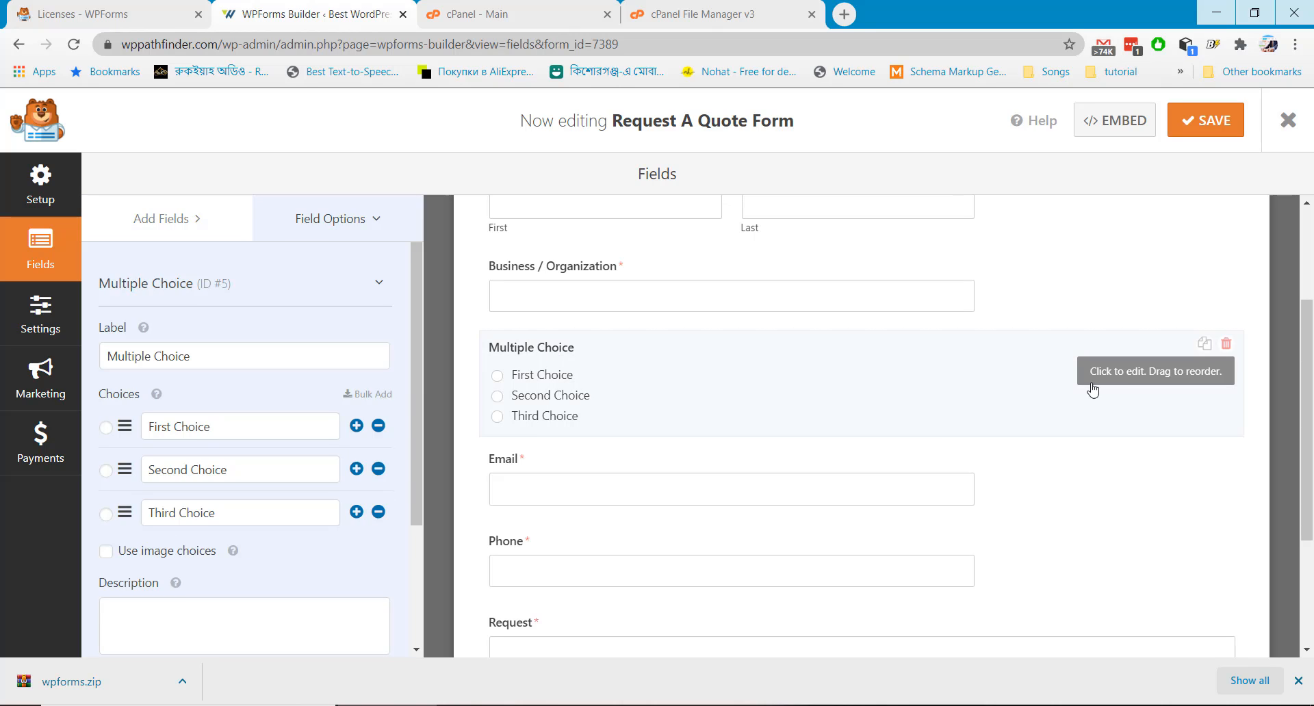
{"action": "left_click", "coordinate": [231, 353]}
{"action": "key", "text": "ctrl+a"}
{"action": "key", "text": "BackSpace"}
{"action": "type", "text": "S"}
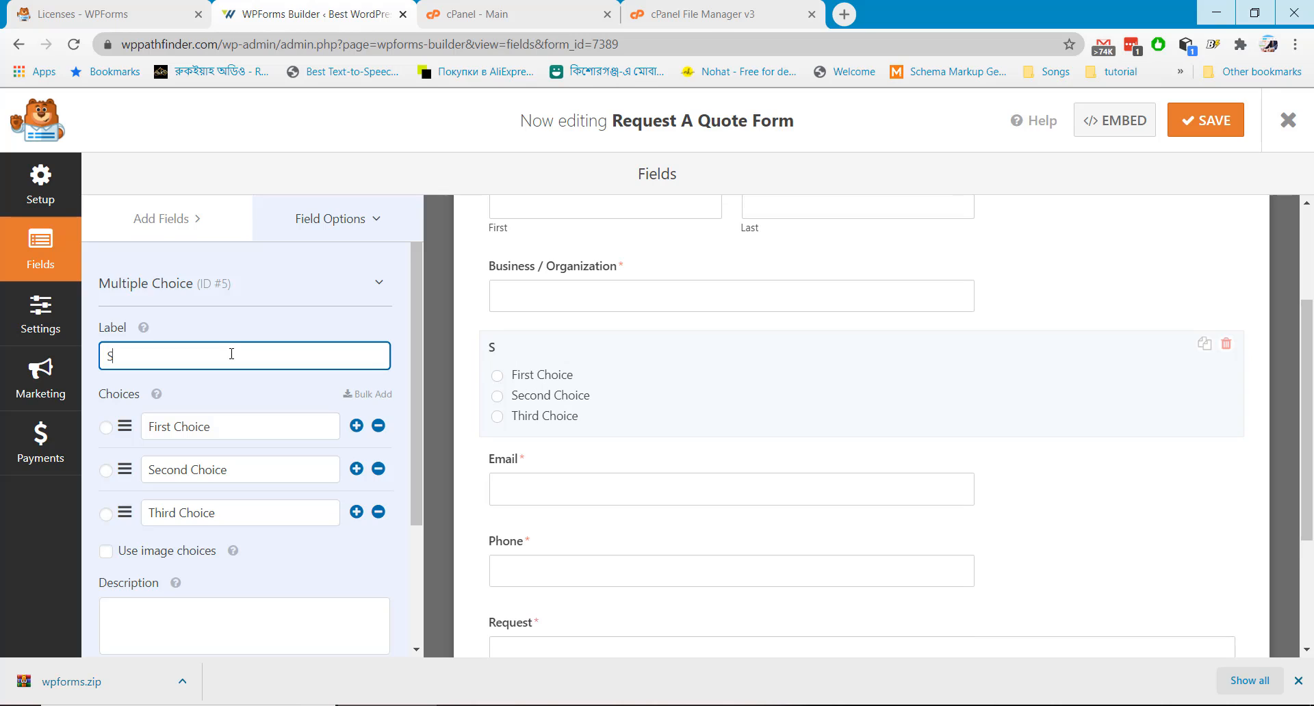
{"action": "type", "text": "ervices Want"}
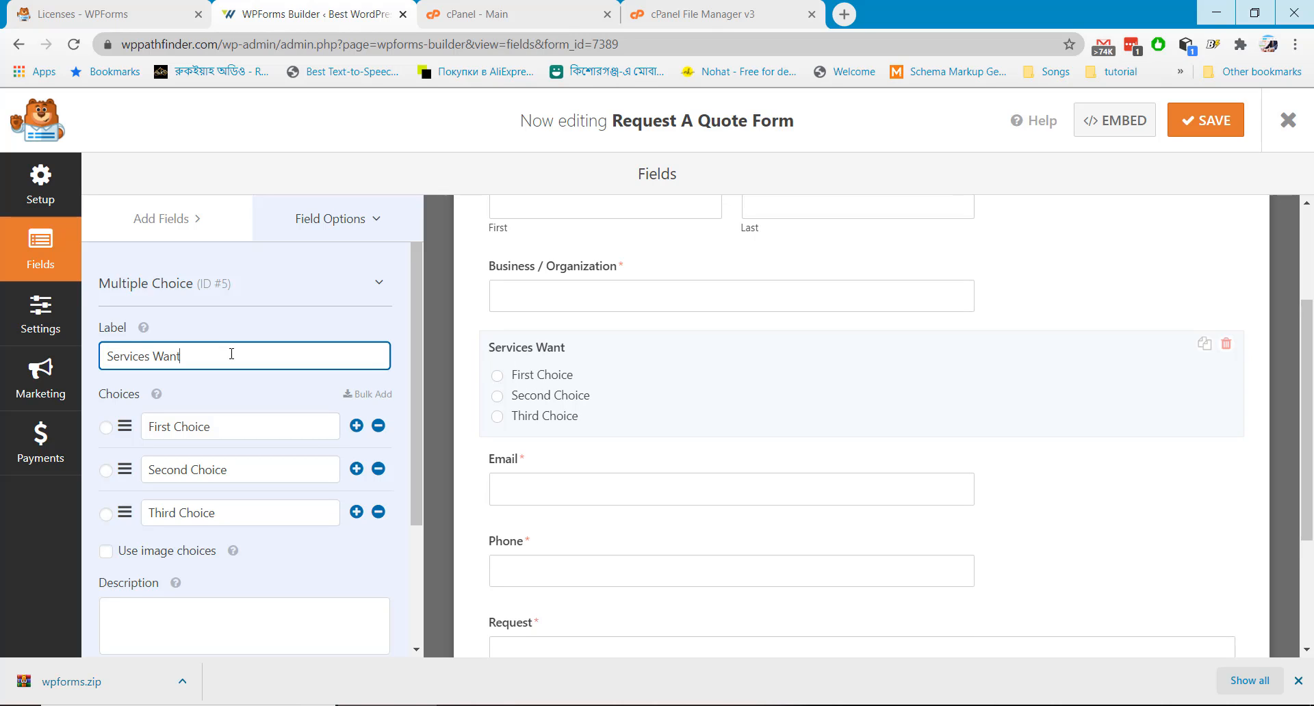
Rename its three choices to Website Design, Management and Security Check
{"action": "triple_click", "coordinate": [251, 424]}
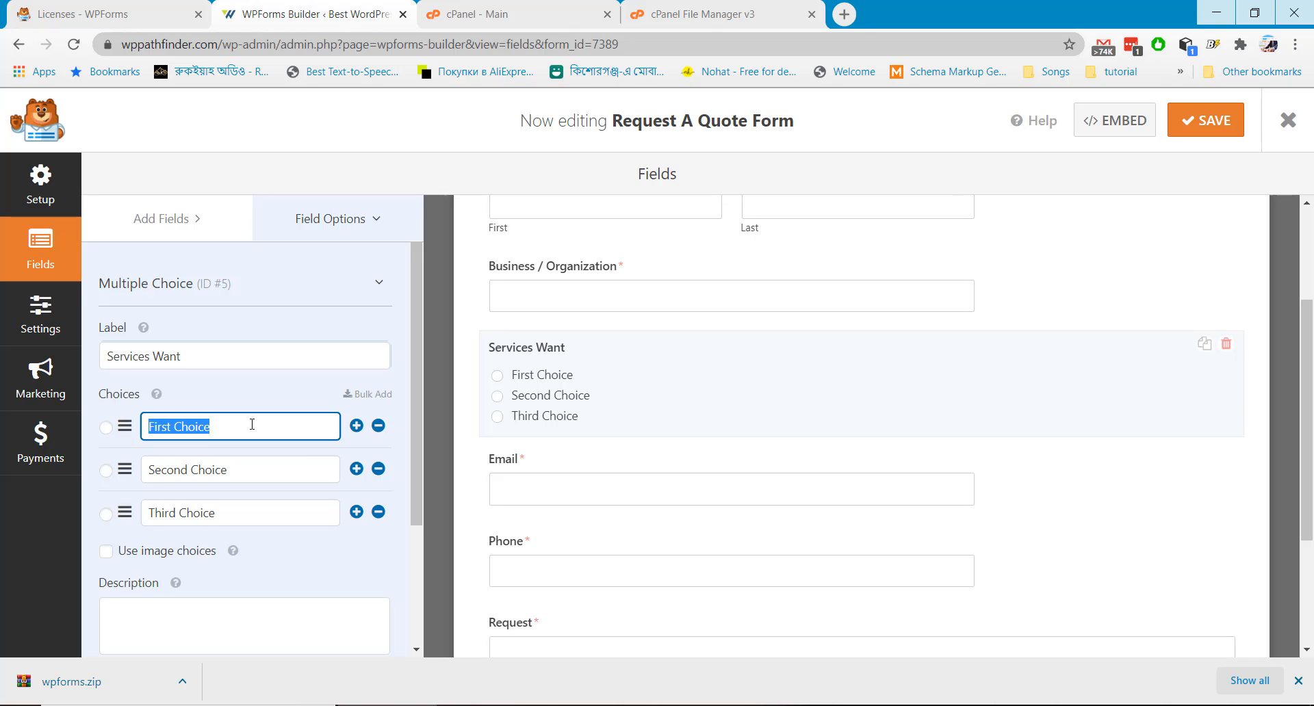
{"action": "key", "text": "BackSpace"}
{"action": "type", "text": "W"}
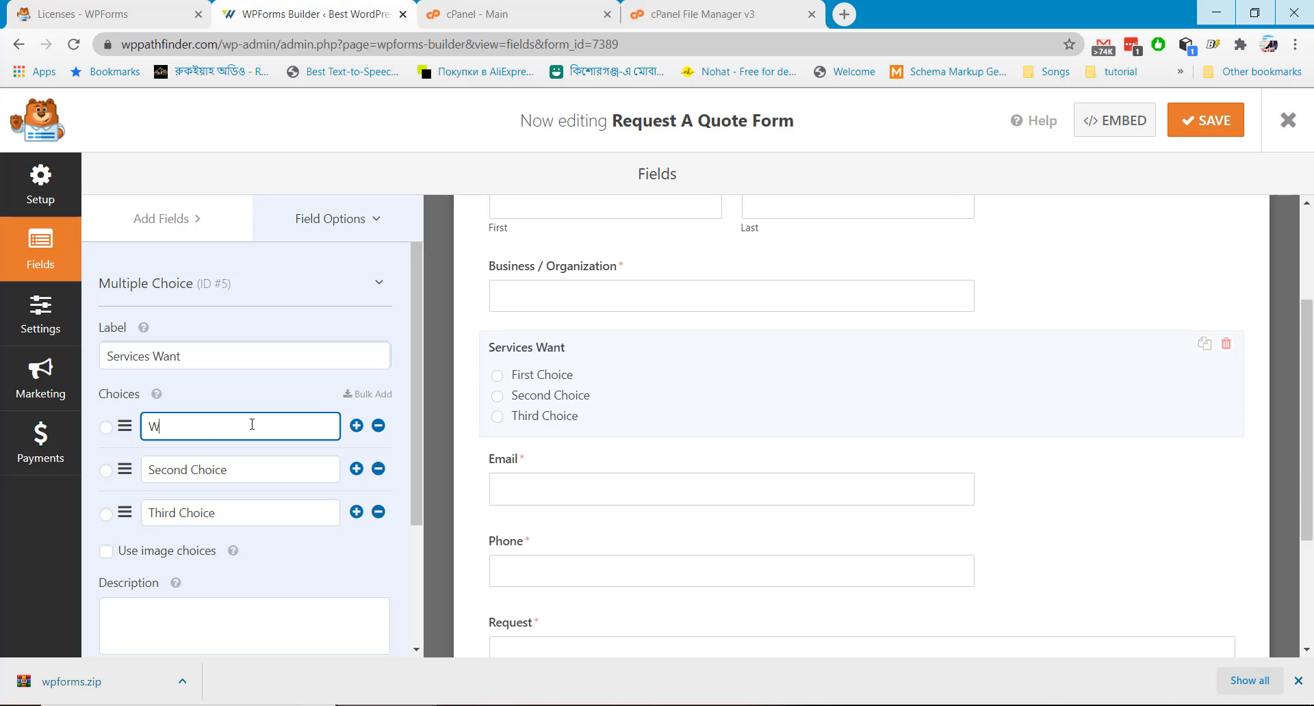
{"action": "type", "text": "ebsite Design"}
{"action": "triple_click", "coordinate": [241, 469]}
{"action": "type", "text": "M"}
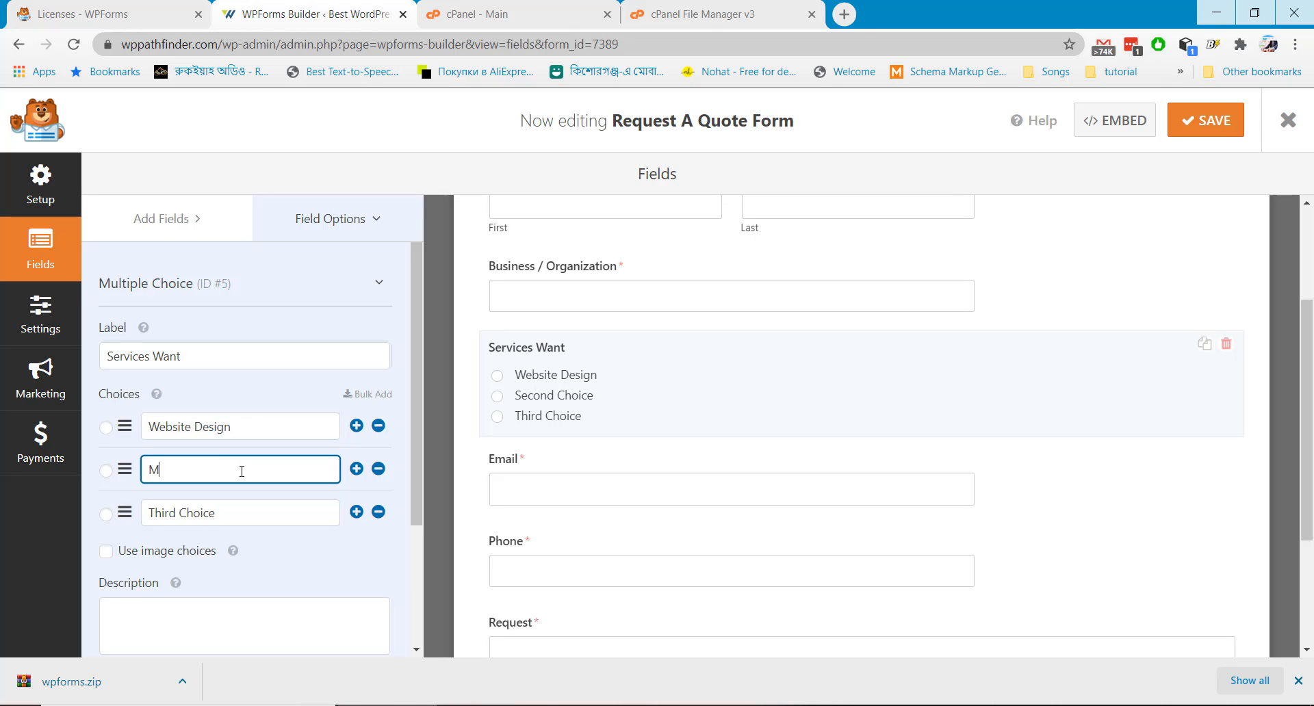
{"action": "type", "text": "anagement"}
{"action": "left_click", "coordinate": [230, 512]}
{"action": "triple_click", "coordinate": [230, 512]}
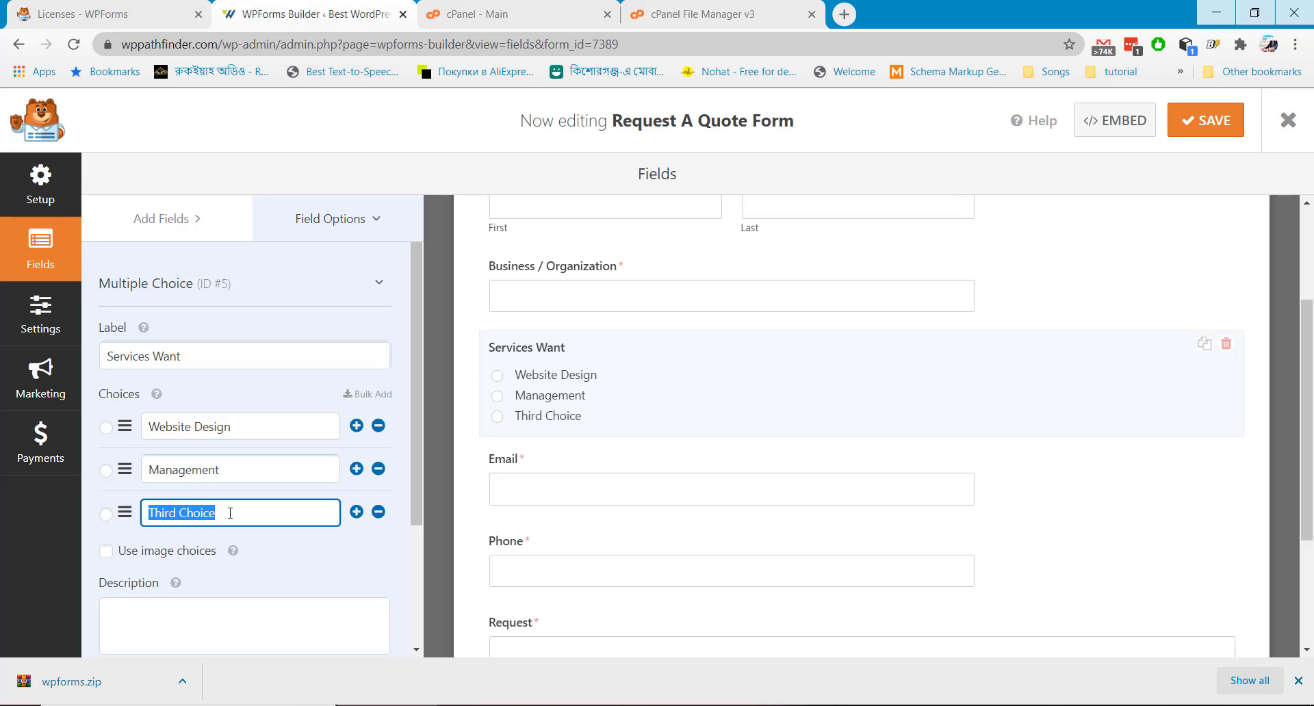
{"action": "key", "text": "BackSpace"}
{"action": "type", "text": "Upd"}
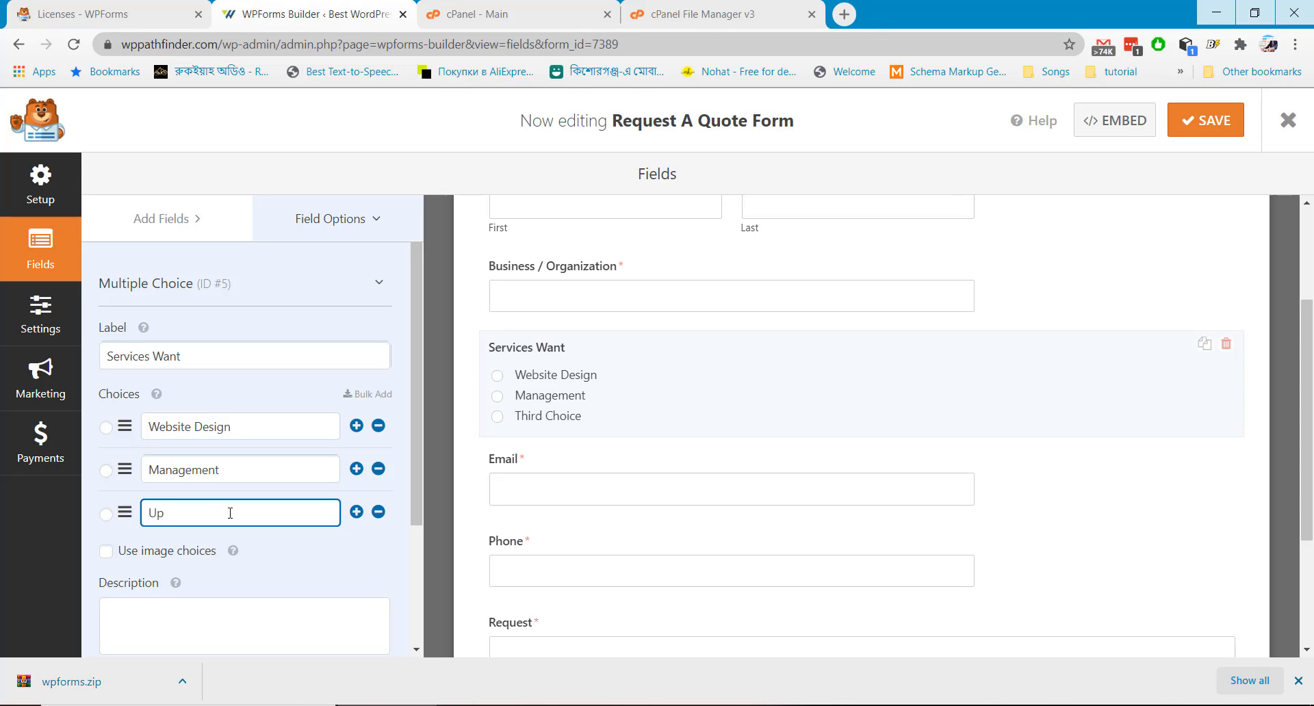
{"action": "key", "text": "BackSpace"}
{"action": "key", "text": "BackSpace"}
{"action": "type", "text": "Security Check"}
{"action": "scroll", "coordinate": [243, 503], "scroll_direction": "down", "scroll_amount": 1}
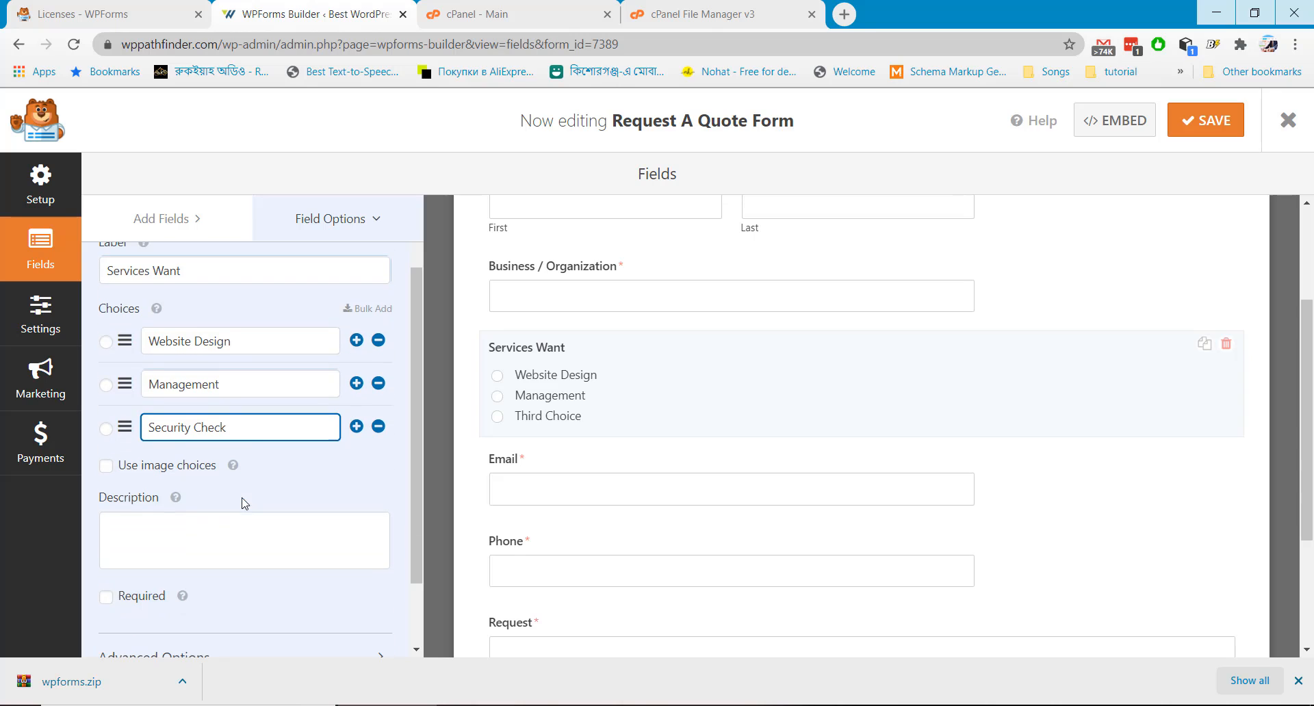
Give the Services Want field the description 'Select A Service' and make it required
{"action": "scroll", "coordinate": [250, 499], "scroll_direction": "down", "scroll_amount": 1}
{"action": "left_click", "coordinate": [163, 447]}
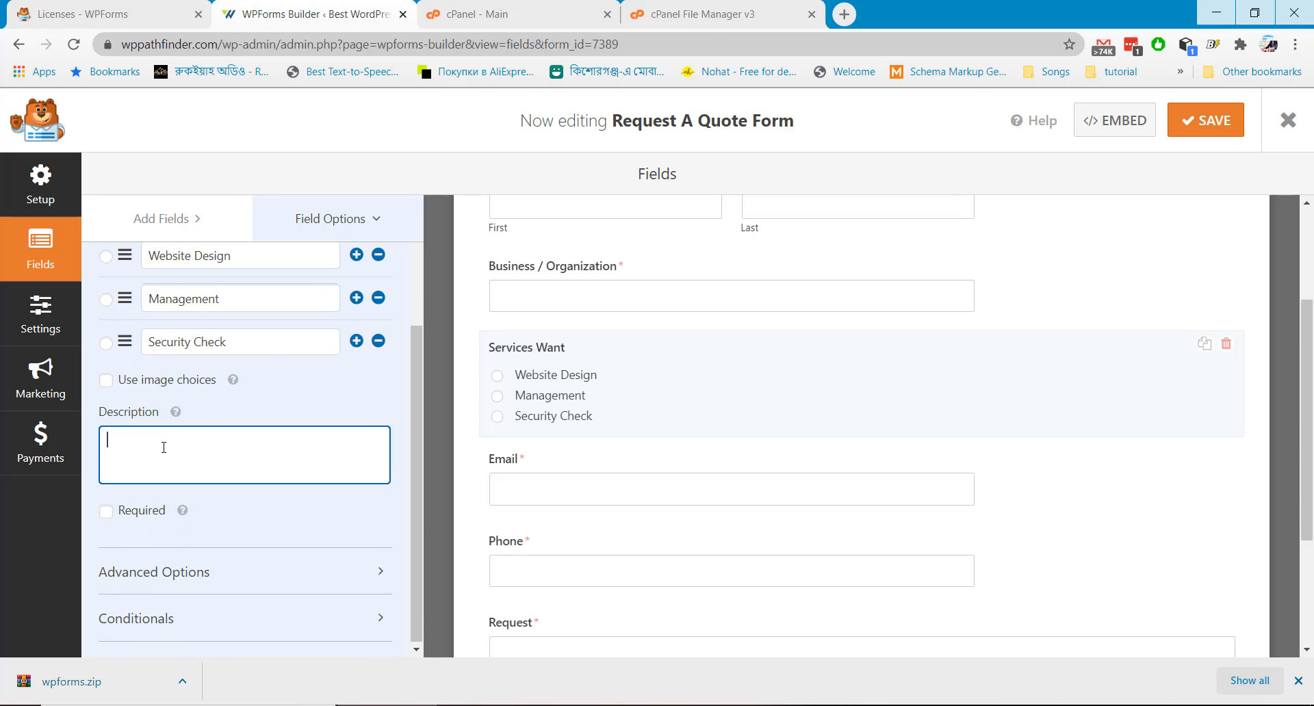
{"action": "type", "text": "Selec"}
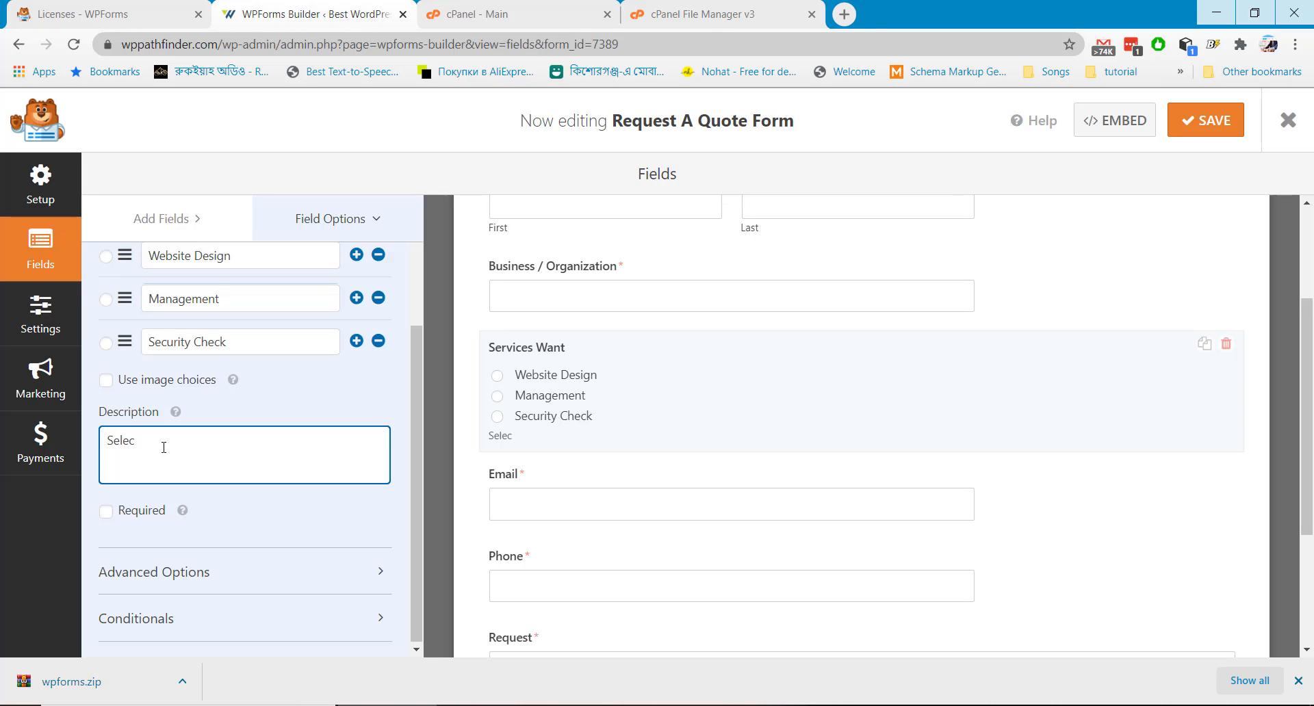
{"action": "type", "text": "t Your Ser"}
{"action": "type", "text": "vice"}
{"action": "key", "text": "BackSpace"}
{"action": "key", "text": "BackSpace"}
{"action": "key", "text": "BackSpace"}
{"action": "key", "text": "BackSpace"}
{"action": "key", "text": "BackSpace"}
{"action": "key", "text": "BackSpace"}
{"action": "key", "text": "BackSpace"}
{"action": "key", "text": "BackSpace"}
{"action": "key", "text": "BackSpace"}
{"action": "key", "text": "BackSpace"}
{"action": "key", "text": "BackSpace"}
{"action": "type", "text": "A Service"}
{"action": "left_click", "coordinate": [106, 512]}
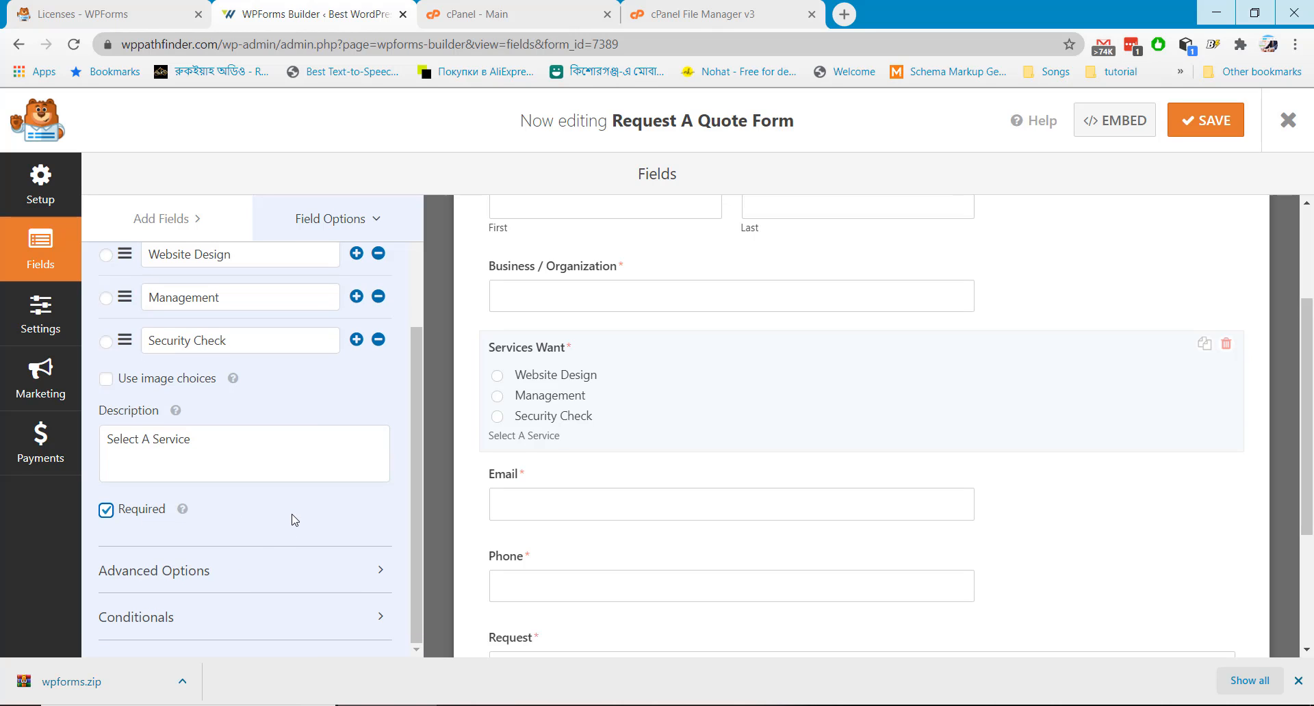
{"action": "scroll", "coordinate": [581, 478], "scroll_direction": "down", "scroll_amount": 3}
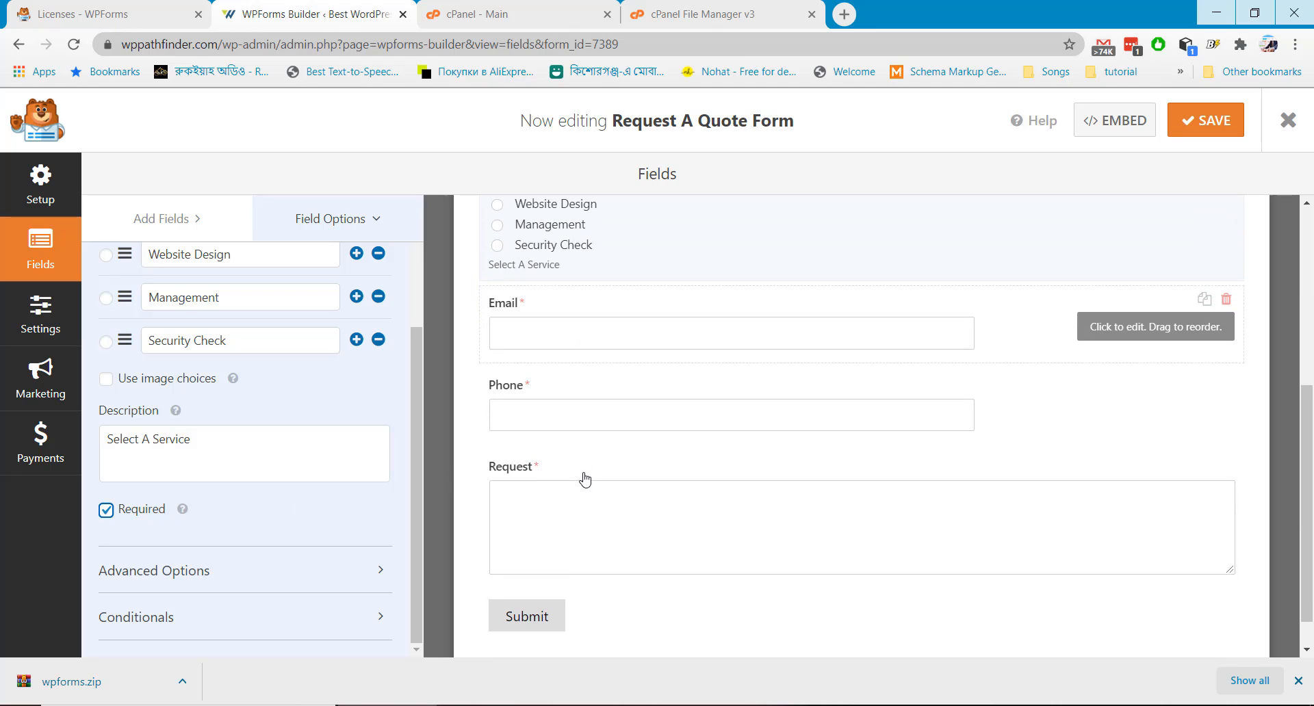
{"action": "scroll", "coordinate": [316, 404], "scroll_direction": "up", "scroll_amount": 3}
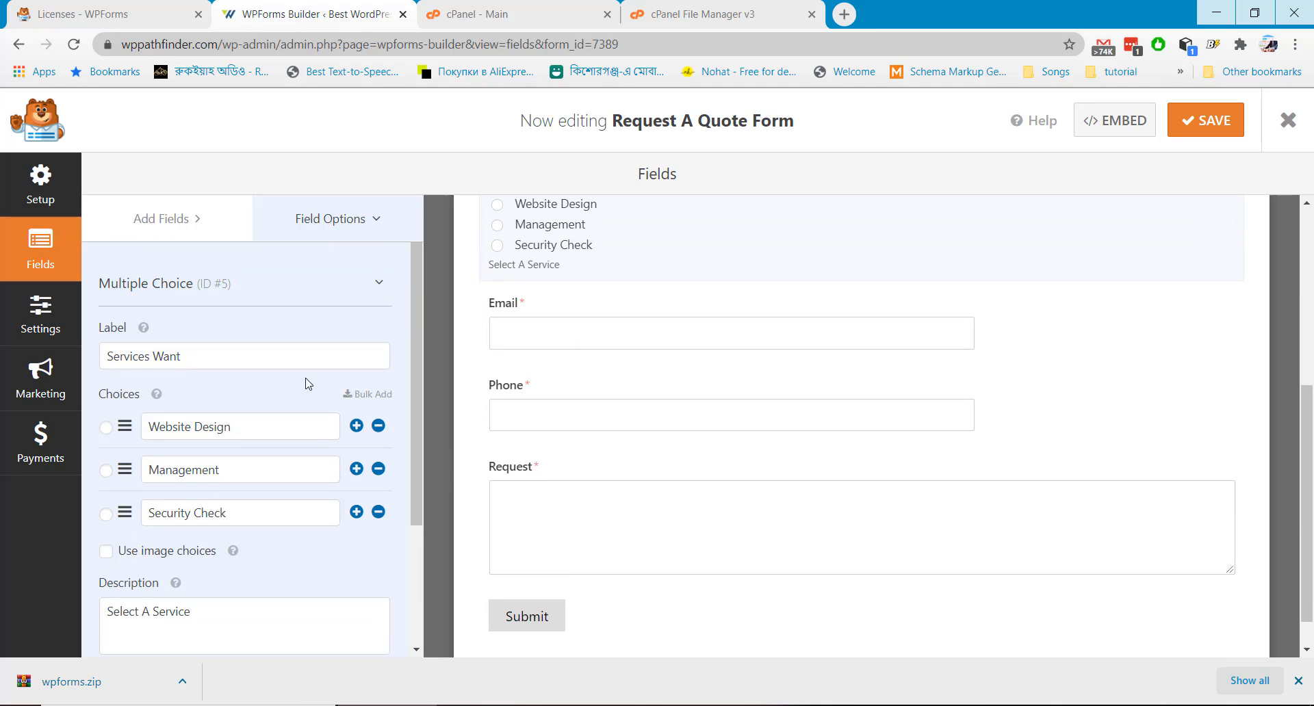
Place a Website / URL field between Services Want and Email, then select it
{"action": "left_click", "coordinate": [182, 219]}
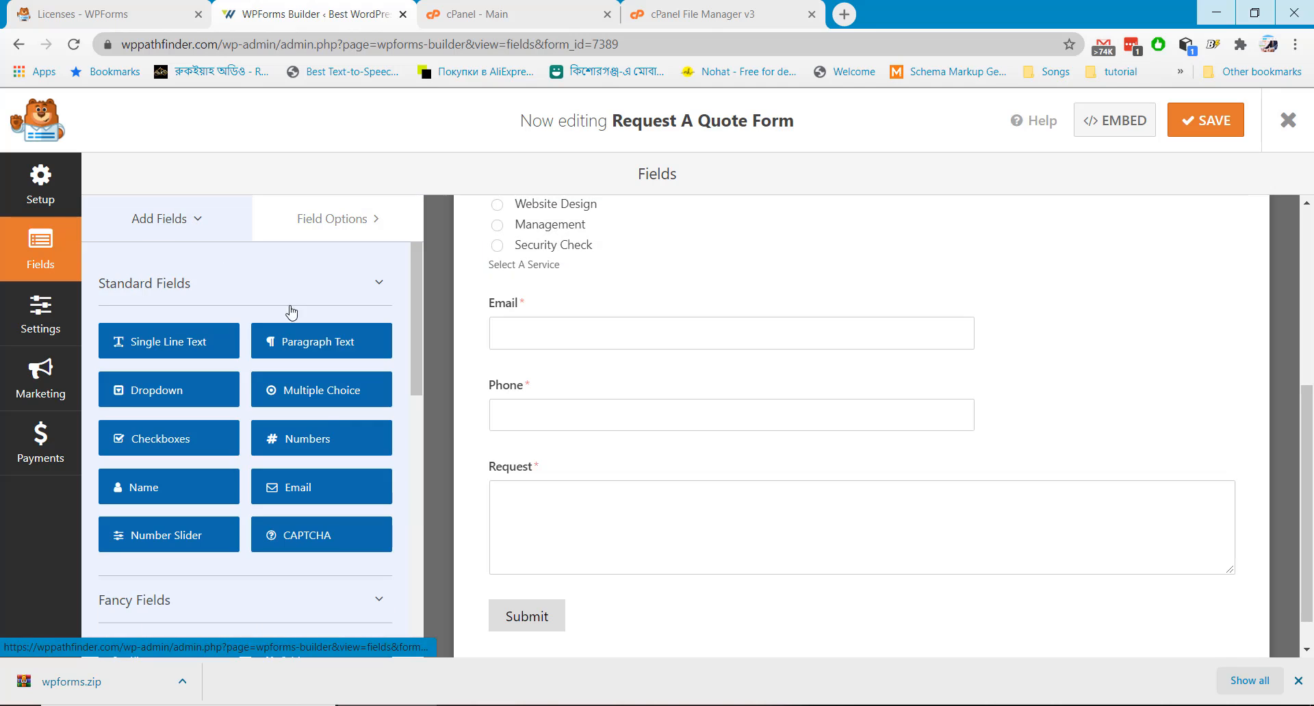
{"action": "scroll", "coordinate": [322, 425], "scroll_direction": "down", "scroll_amount": 1}
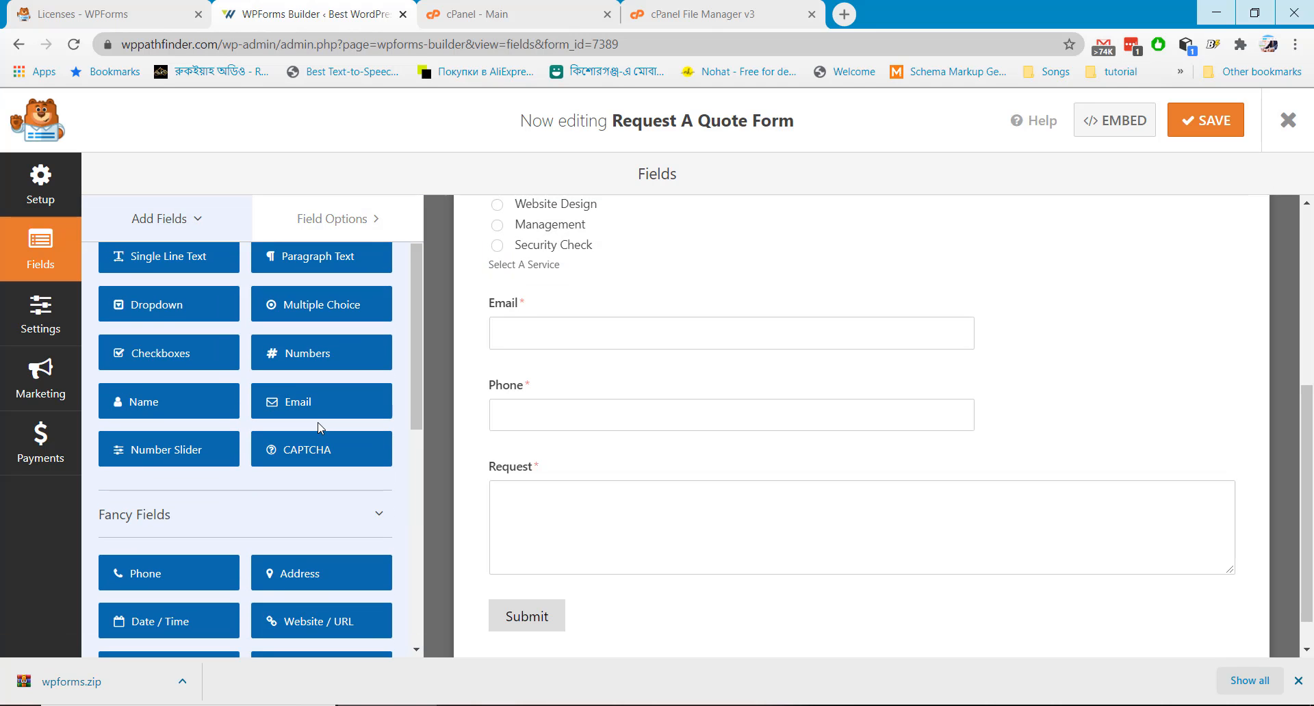
{"action": "scroll", "coordinate": [316, 504], "scroll_direction": "down", "scroll_amount": 2}
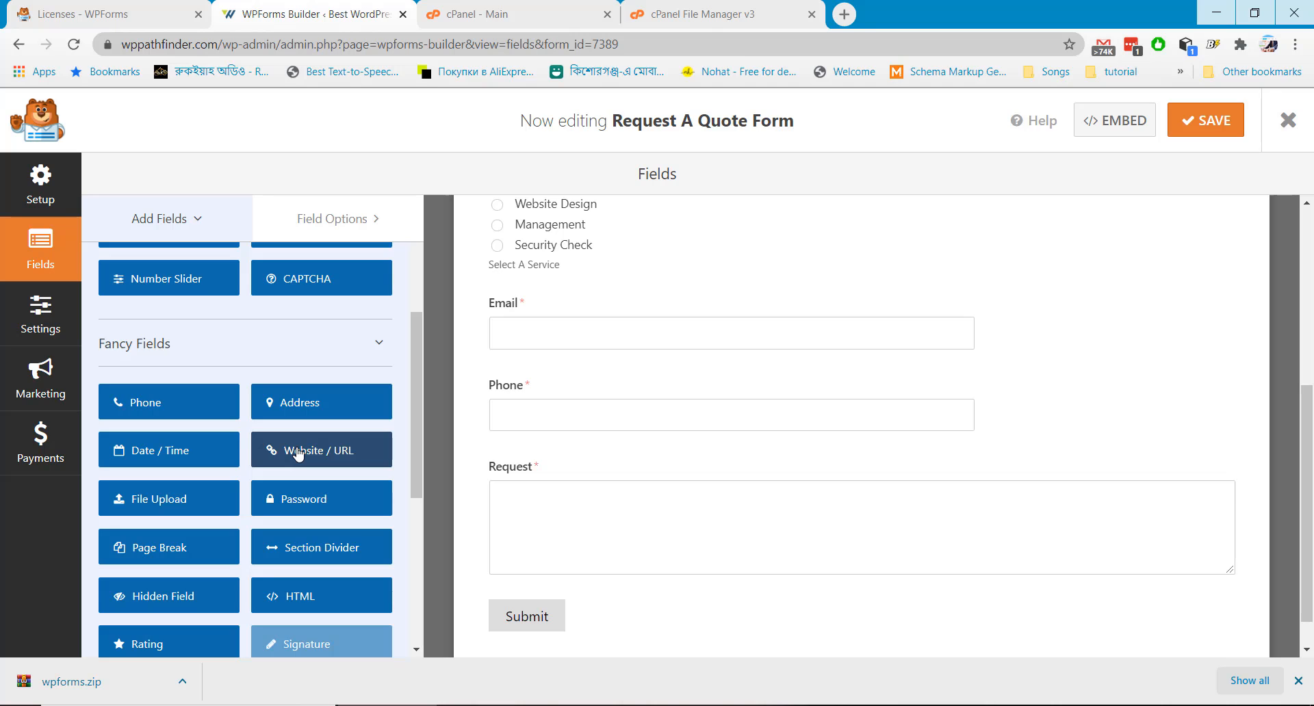
{"action": "left_click_drag", "start_coordinate": [297, 453], "coordinate": [538, 288]}
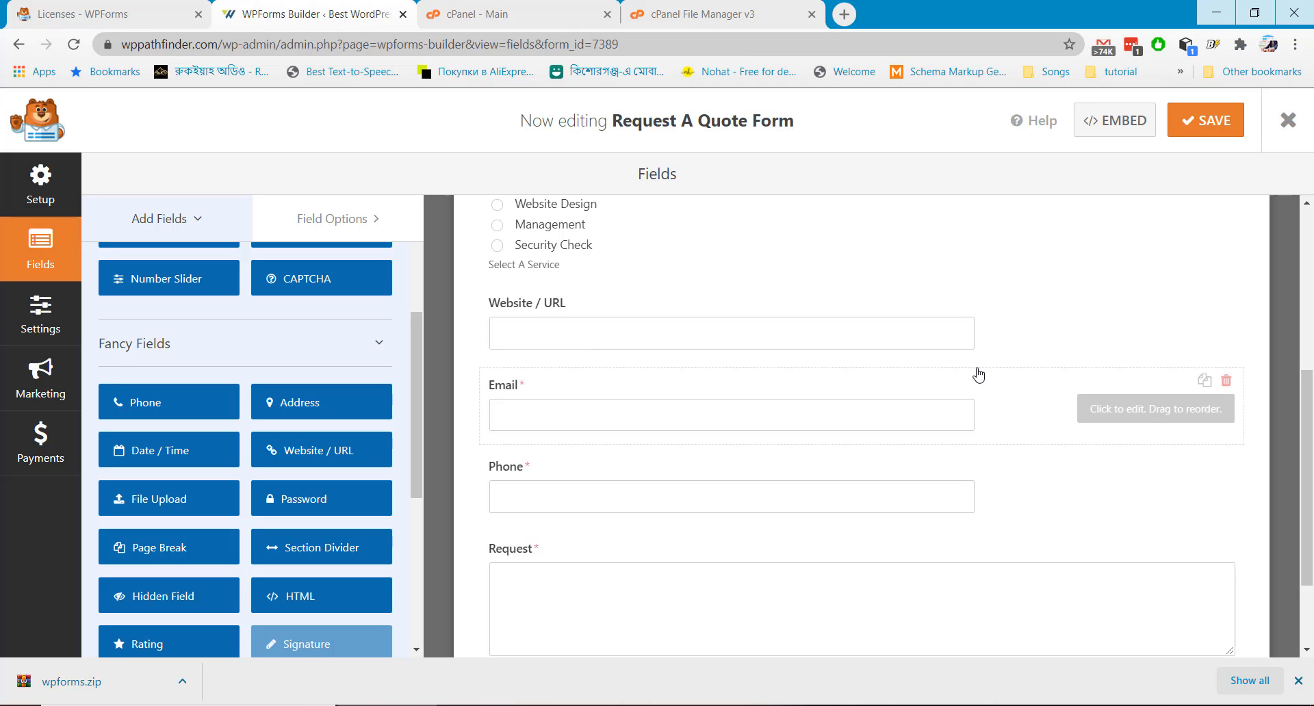
{"action": "left_click", "coordinate": [1120, 331]}
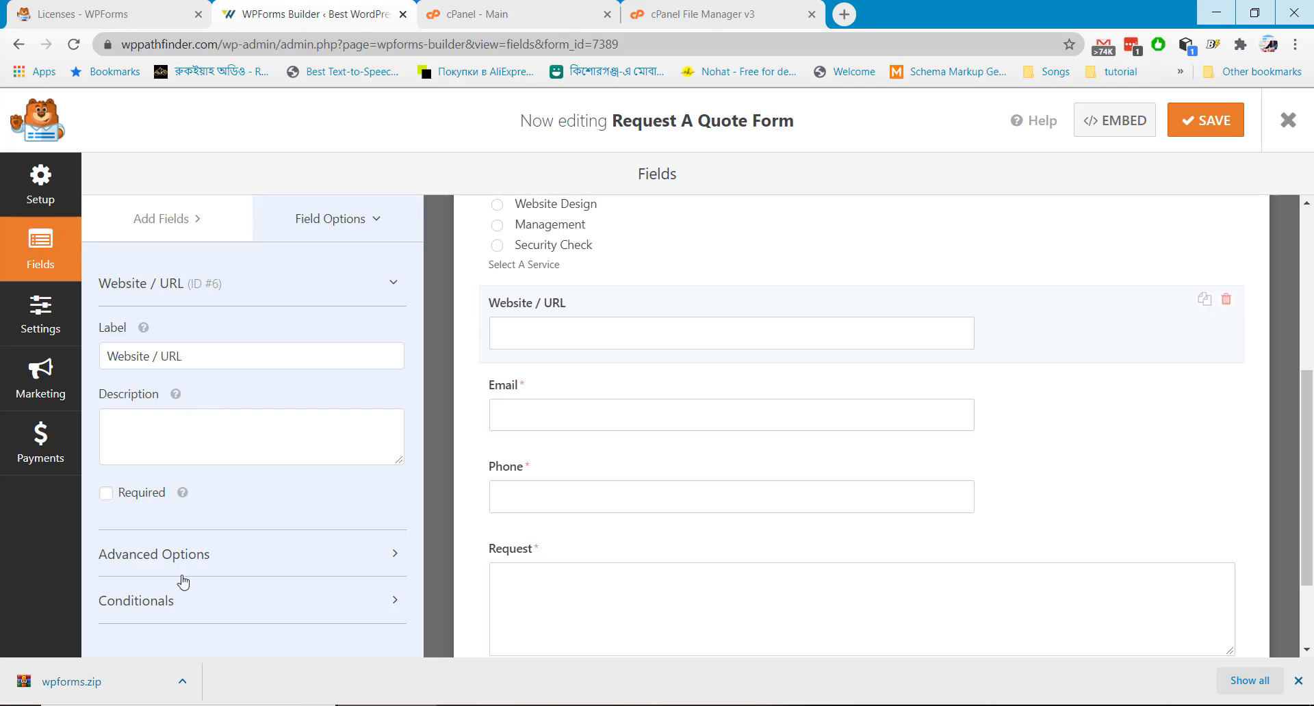
Add conditional logic so Website / URL shows only when Services Want is Security Check
{"action": "left_click", "coordinate": [165, 599]}
{"action": "scroll", "coordinate": [171, 546], "scroll_direction": "down", "scroll_amount": 1}
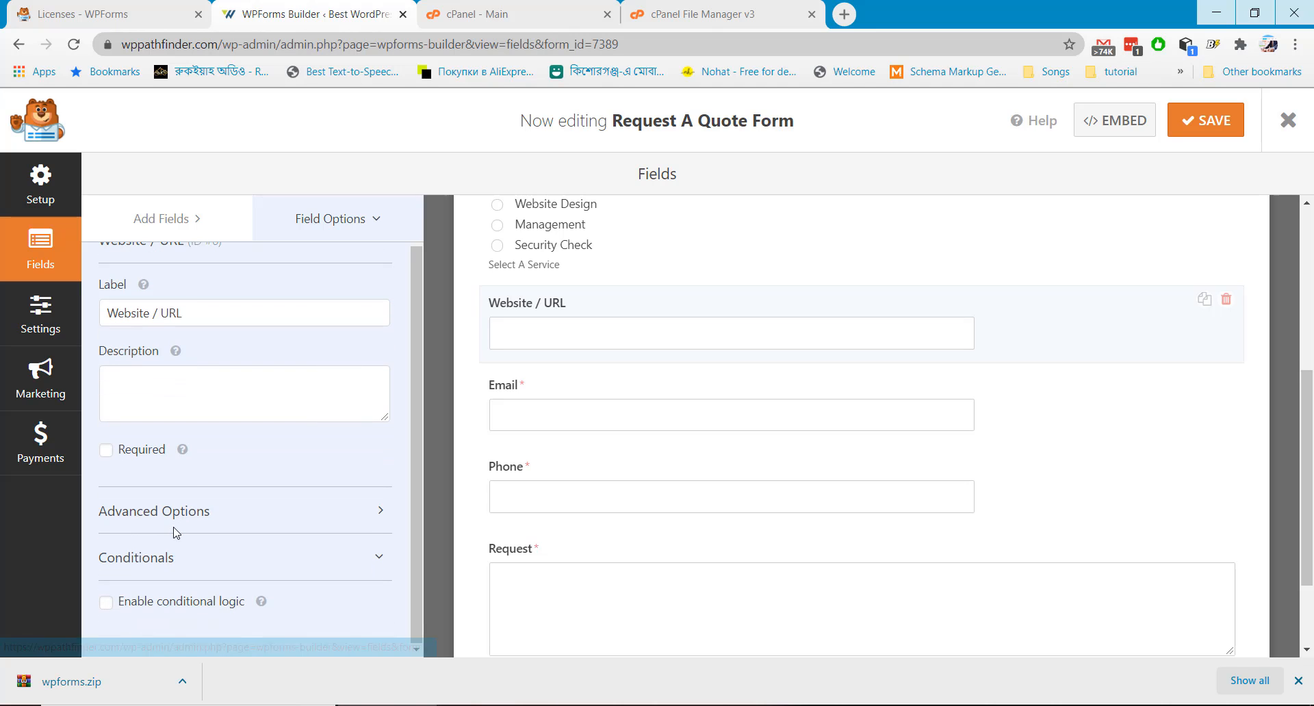
{"action": "left_click", "coordinate": [106, 602]}
{"action": "scroll", "coordinate": [170, 568], "scroll_direction": "down", "scroll_amount": 2}
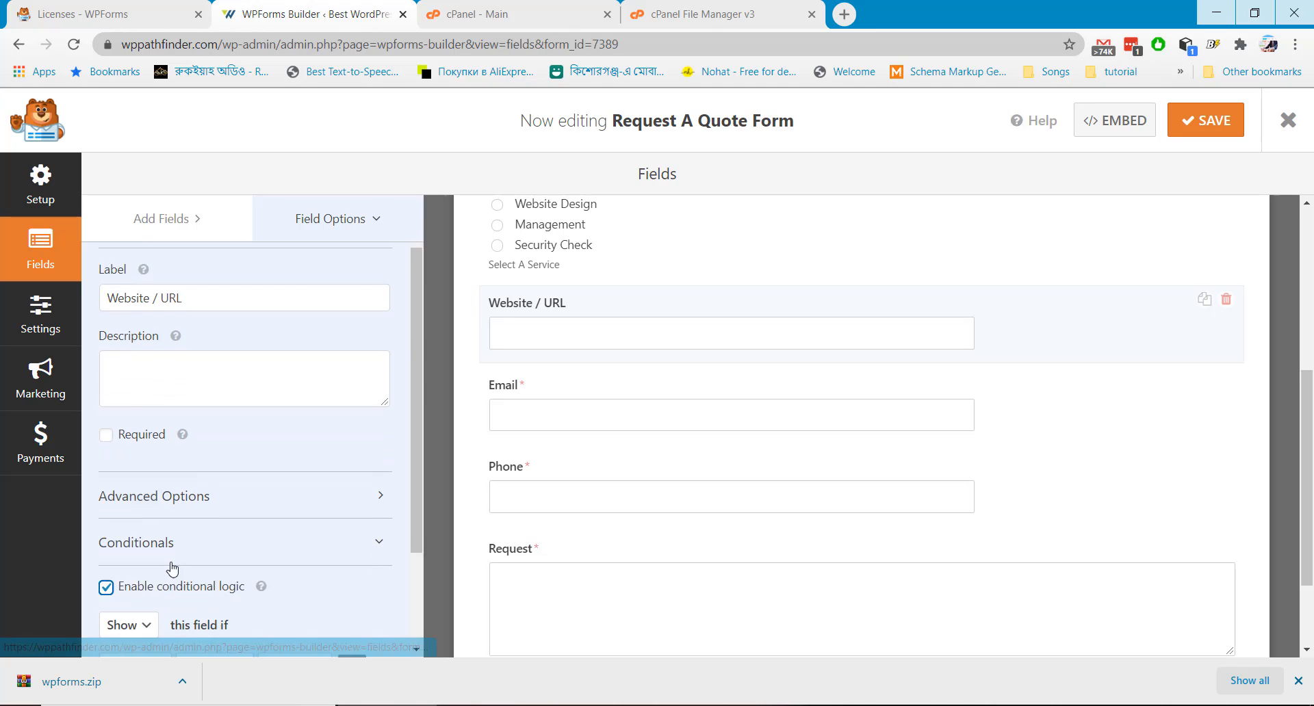
{"action": "left_click", "coordinate": [148, 538]}
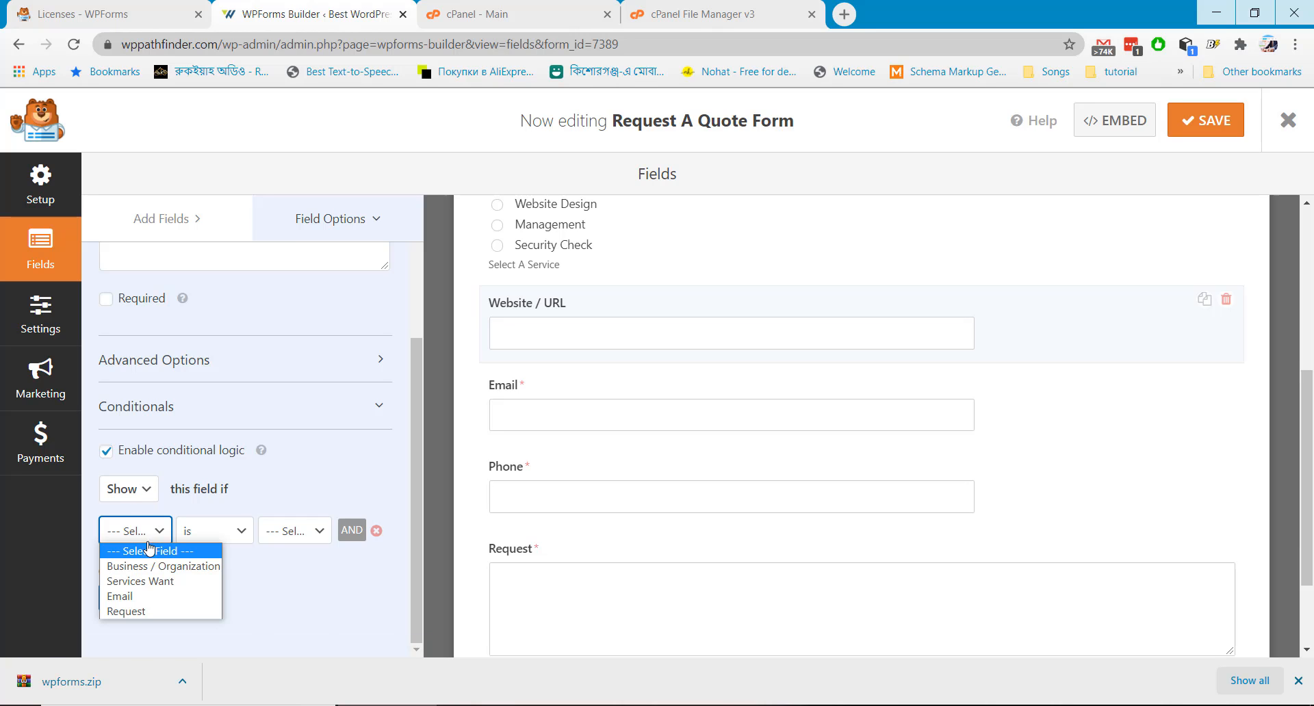
{"action": "left_click", "coordinate": [151, 582]}
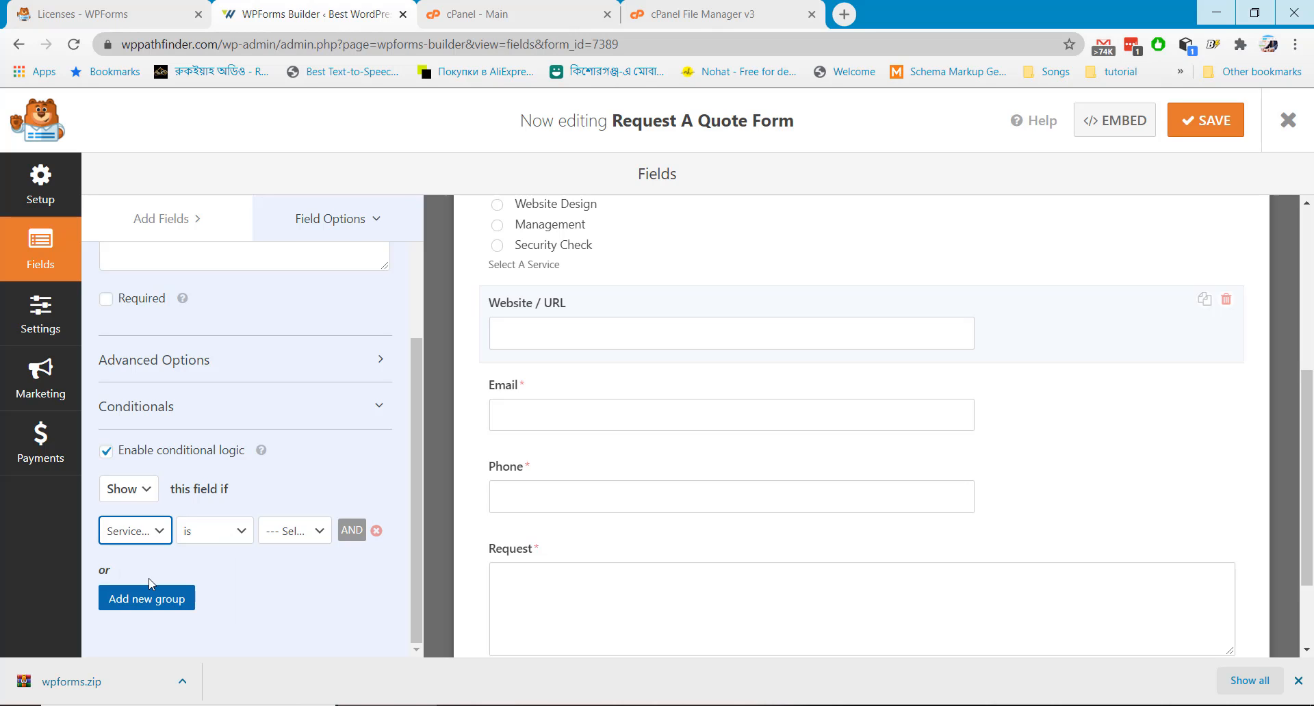
{"action": "left_click", "coordinate": [303, 534]}
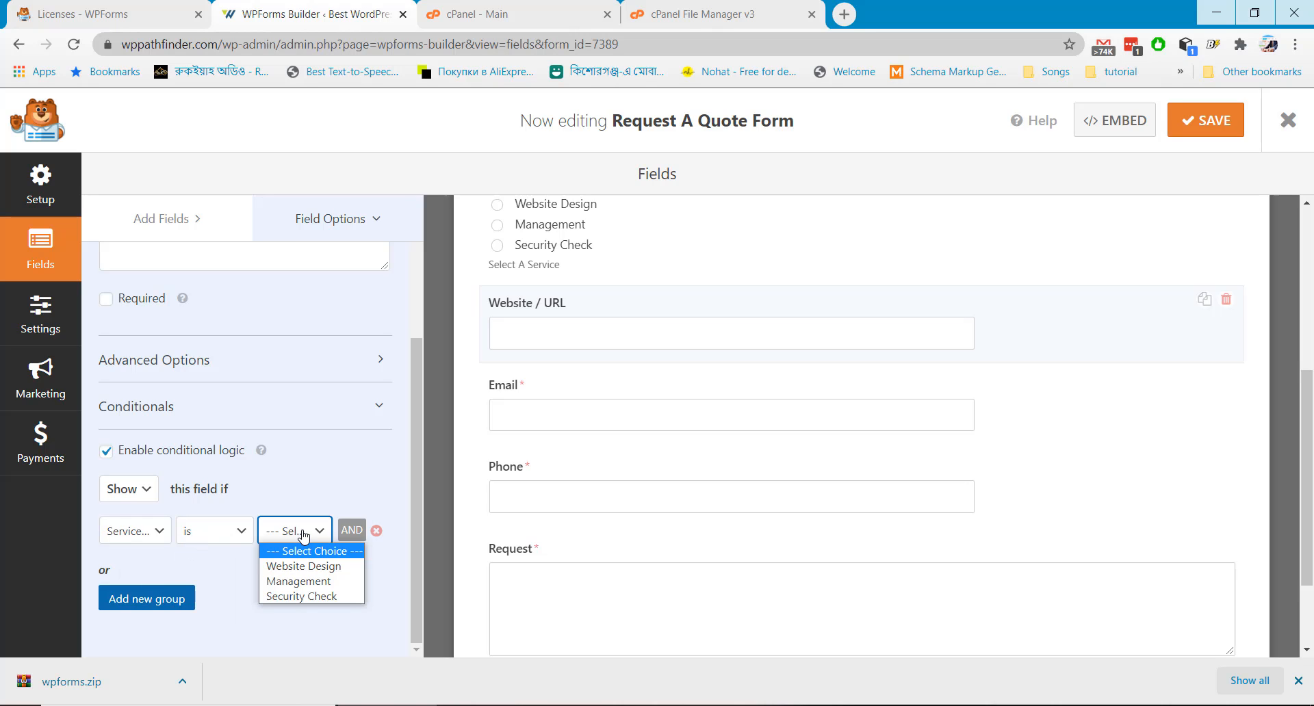
{"action": "left_click", "coordinate": [296, 596]}
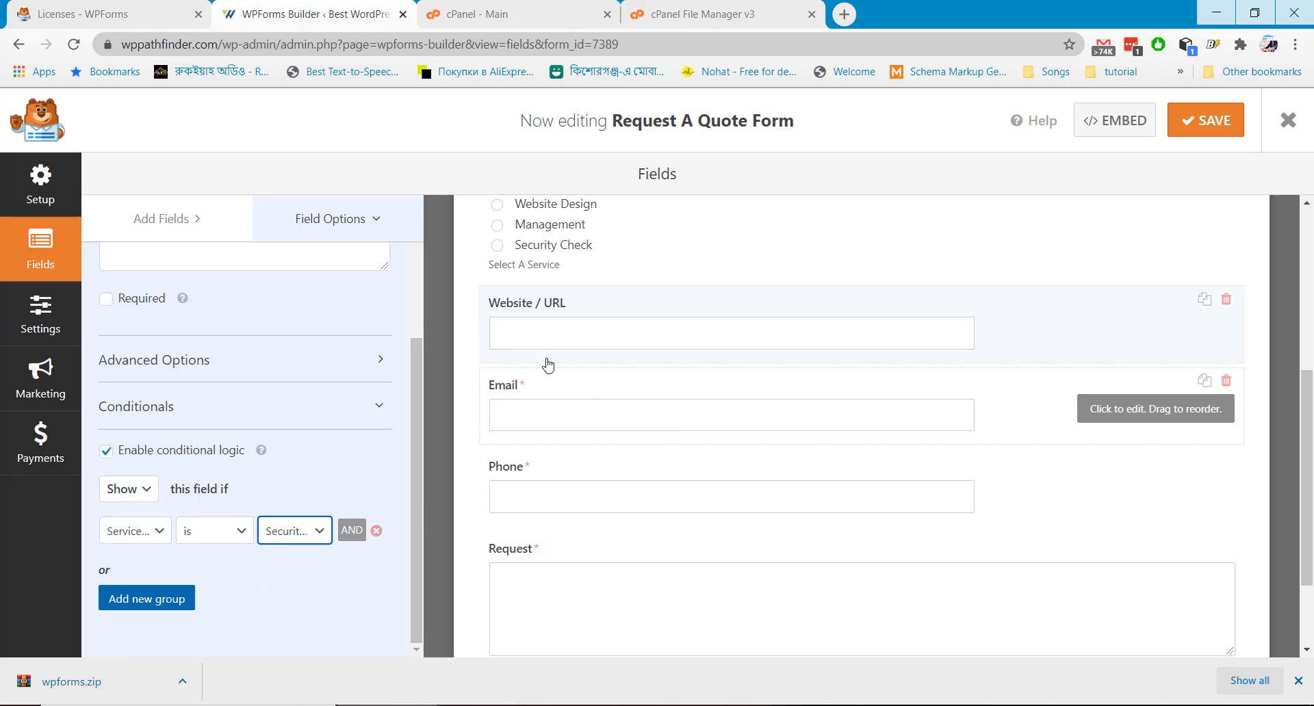
{"action": "left_click", "coordinate": [168, 218]}
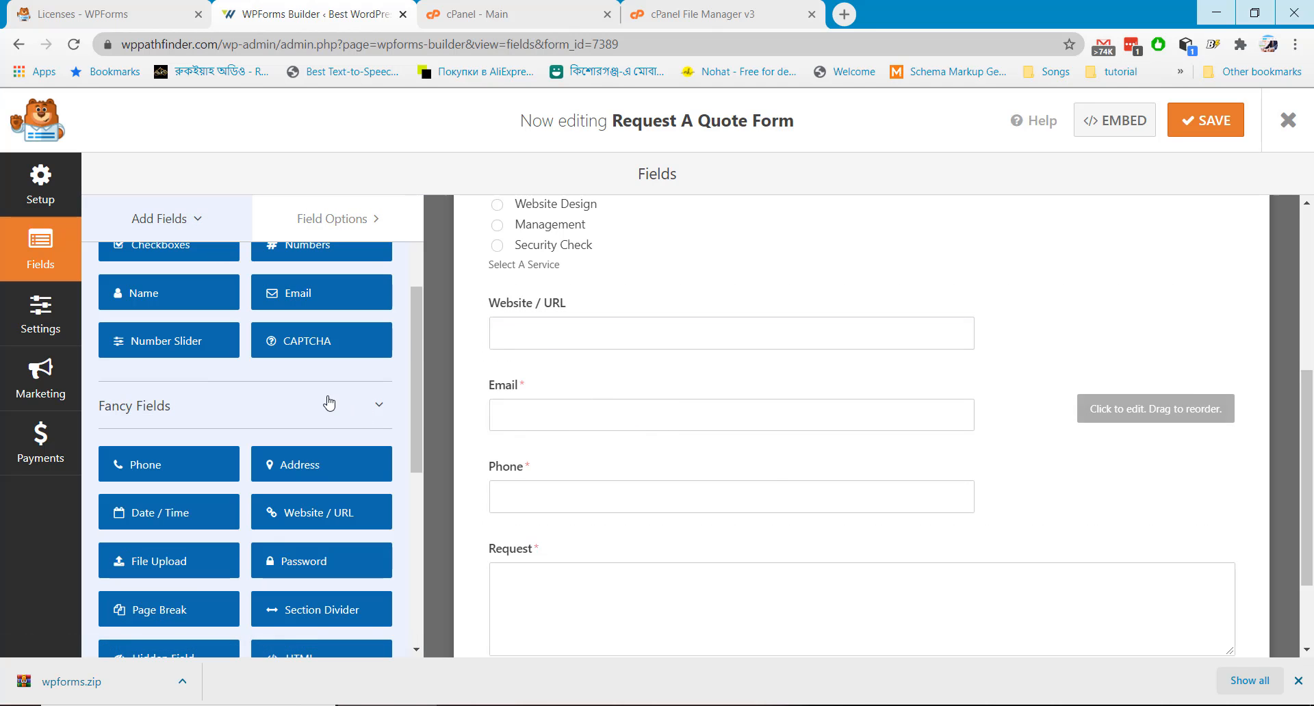
Drag a Checkboxes field from Standard Fields into the form below Website / URL
{"action": "scroll", "coordinate": [326, 404], "scroll_direction": "down", "scroll_amount": 1}
{"action": "scroll", "coordinate": [329, 402], "scroll_direction": "down", "scroll_amount": 1}
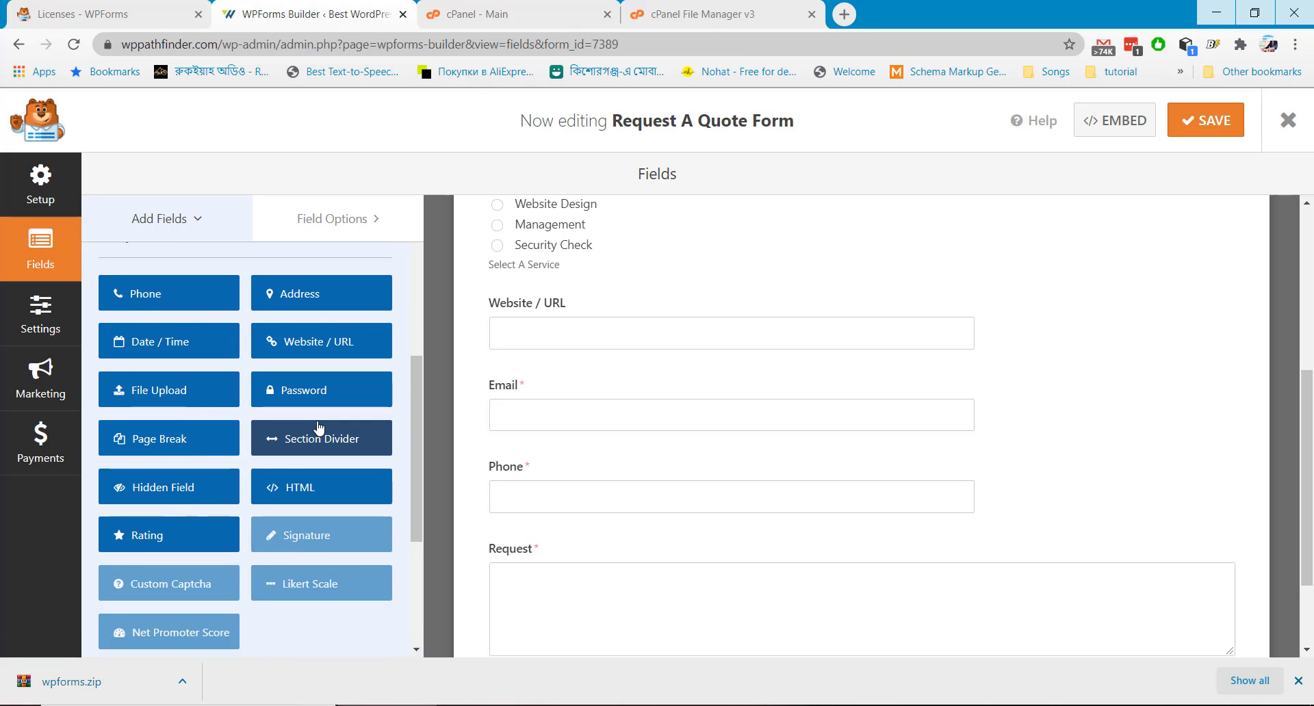
{"action": "scroll", "coordinate": [318, 426], "scroll_direction": "down", "scroll_amount": 1}
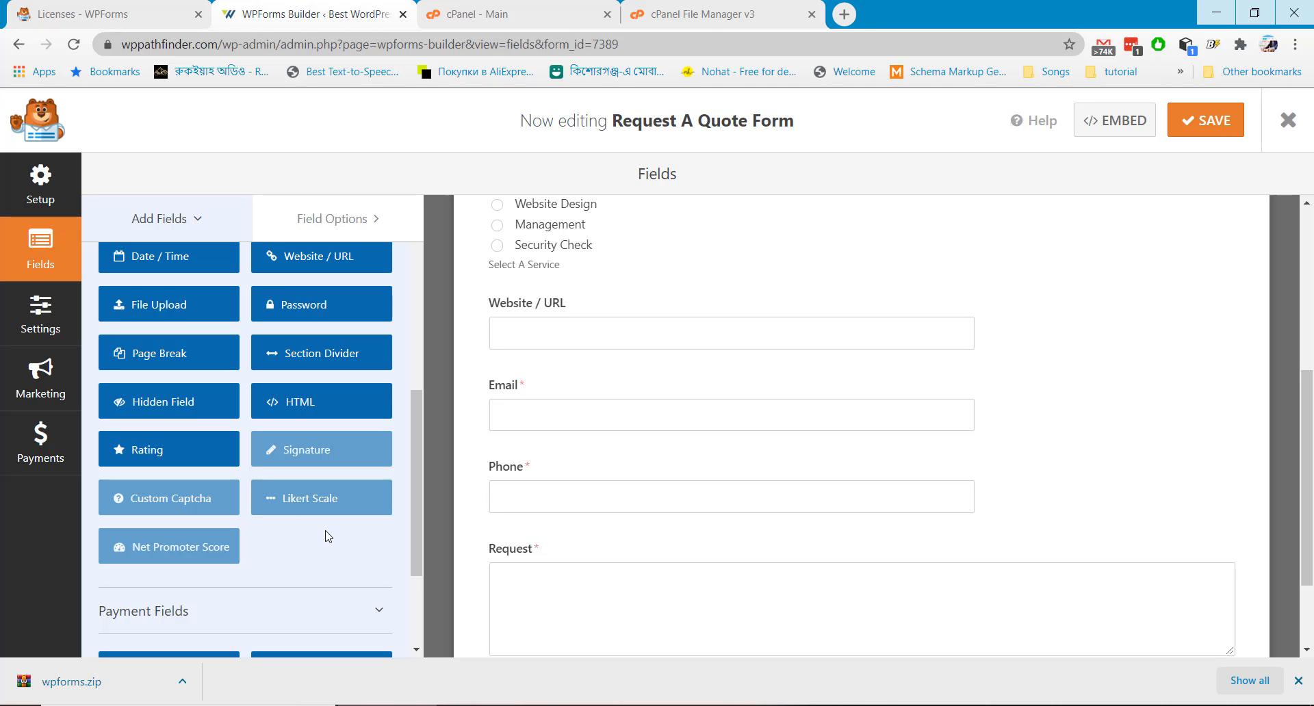
{"action": "scroll", "coordinate": [327, 536], "scroll_direction": "down", "scroll_amount": 2}
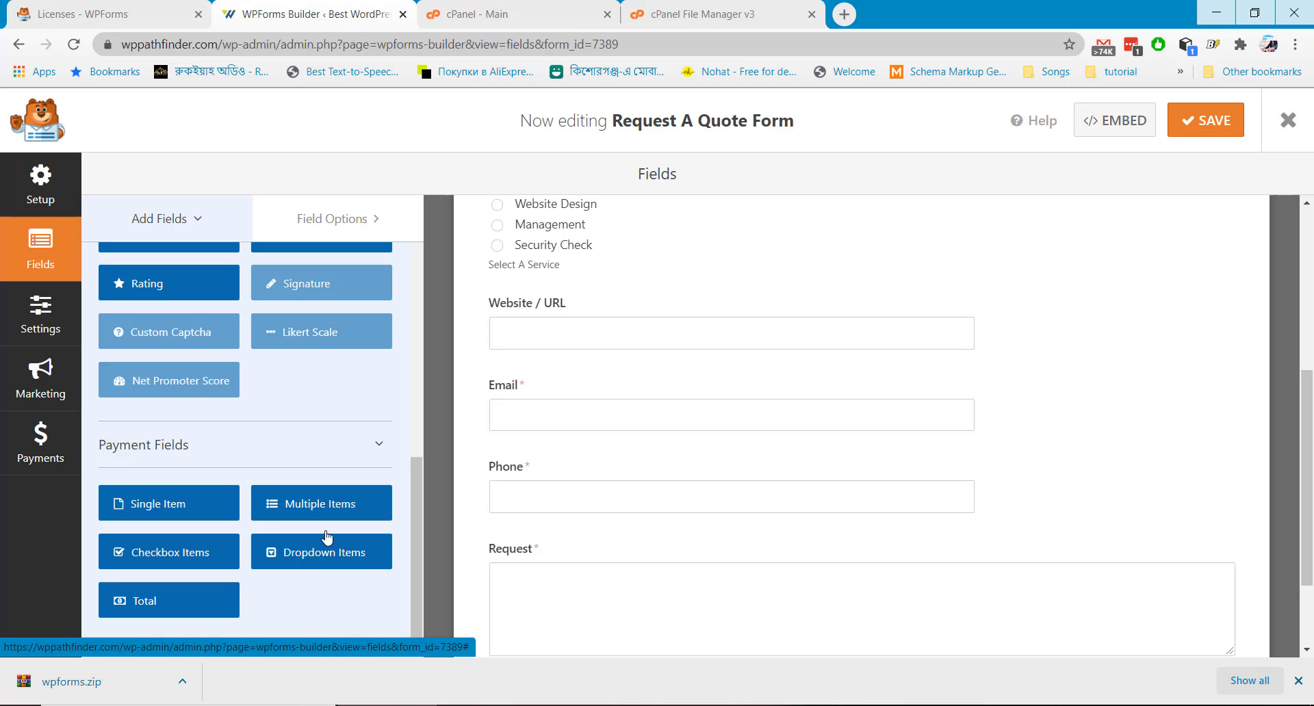
{"action": "scroll", "coordinate": [327, 535], "scroll_direction": "up", "scroll_amount": 10}
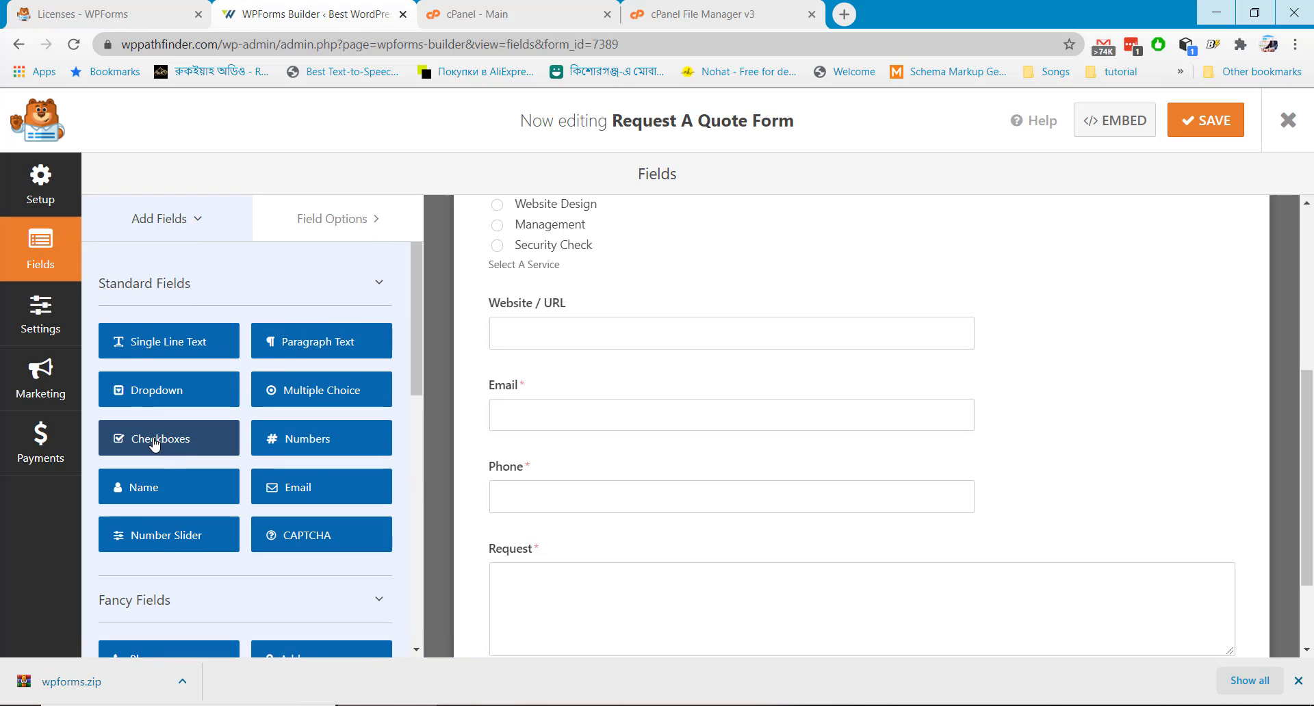
{"action": "left_click_drag", "start_coordinate": [154, 443], "coordinate": [580, 399]}
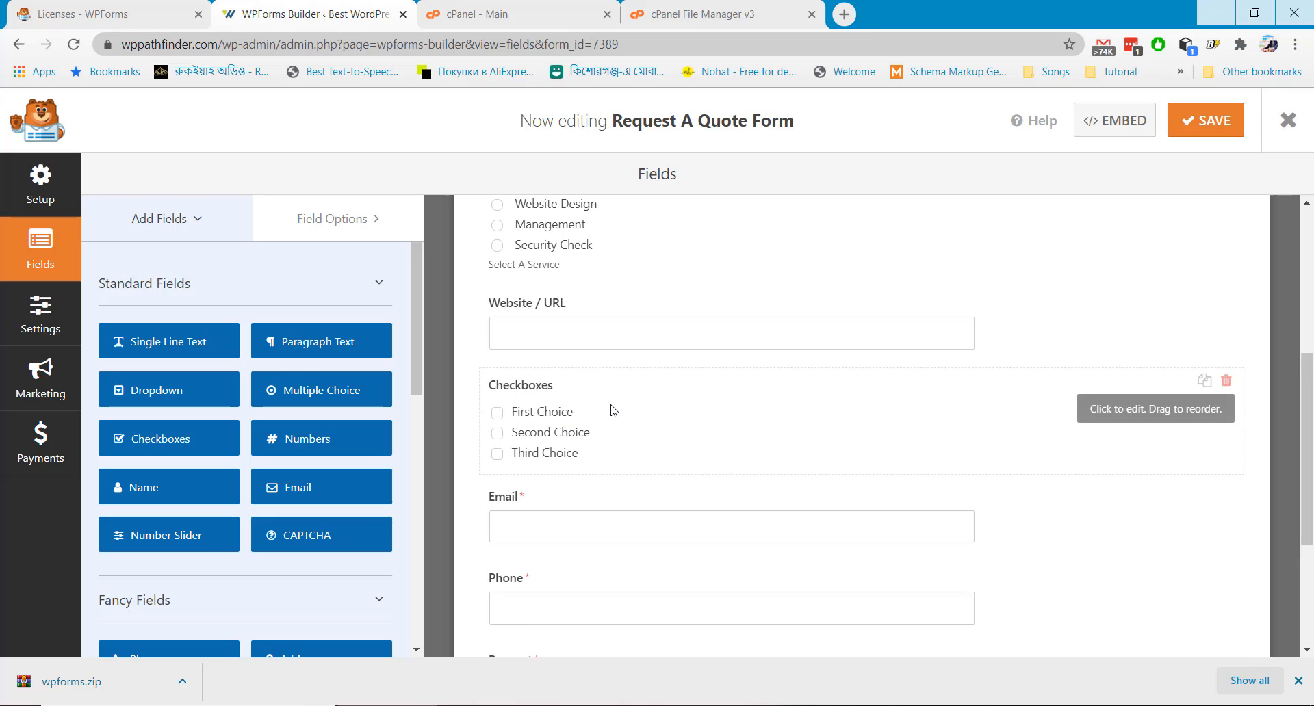
Label the new checkboxes field 'Type of Website'
{"action": "left_click", "coordinate": [1165, 414]}
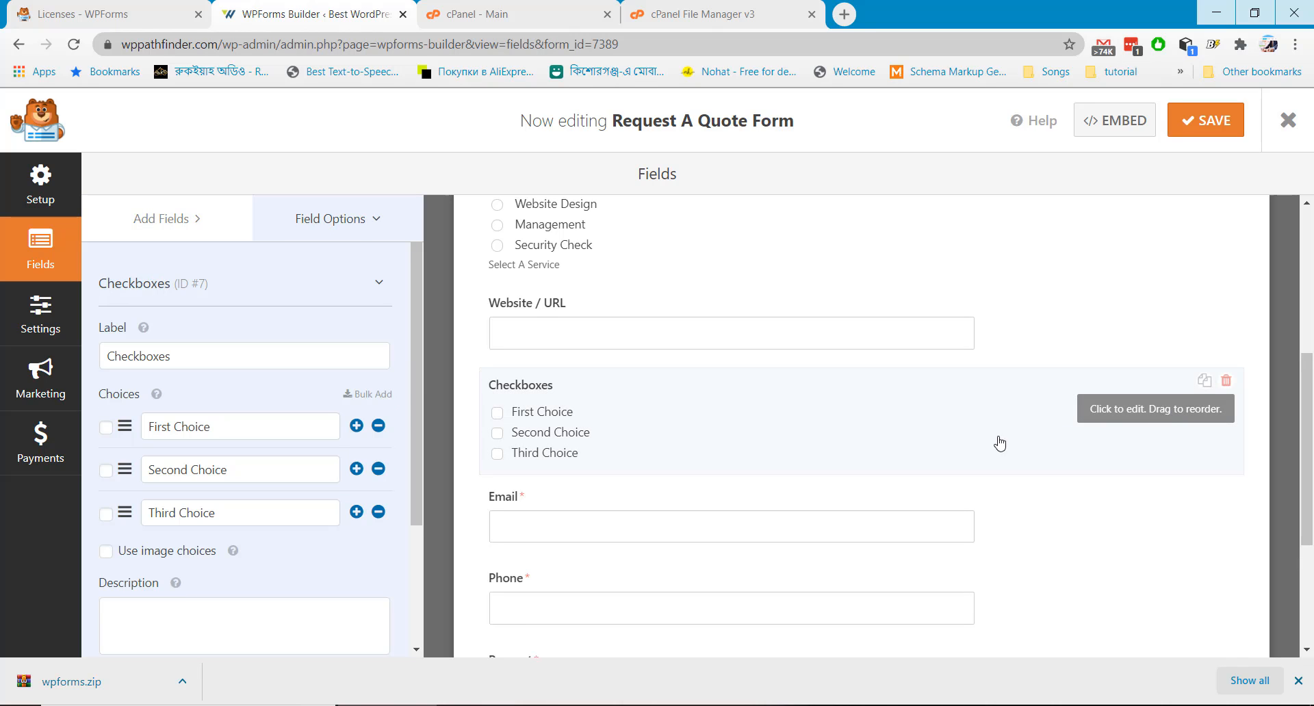
{"action": "left_click", "coordinate": [217, 359]}
{"action": "key", "text": "ctrl+a"}
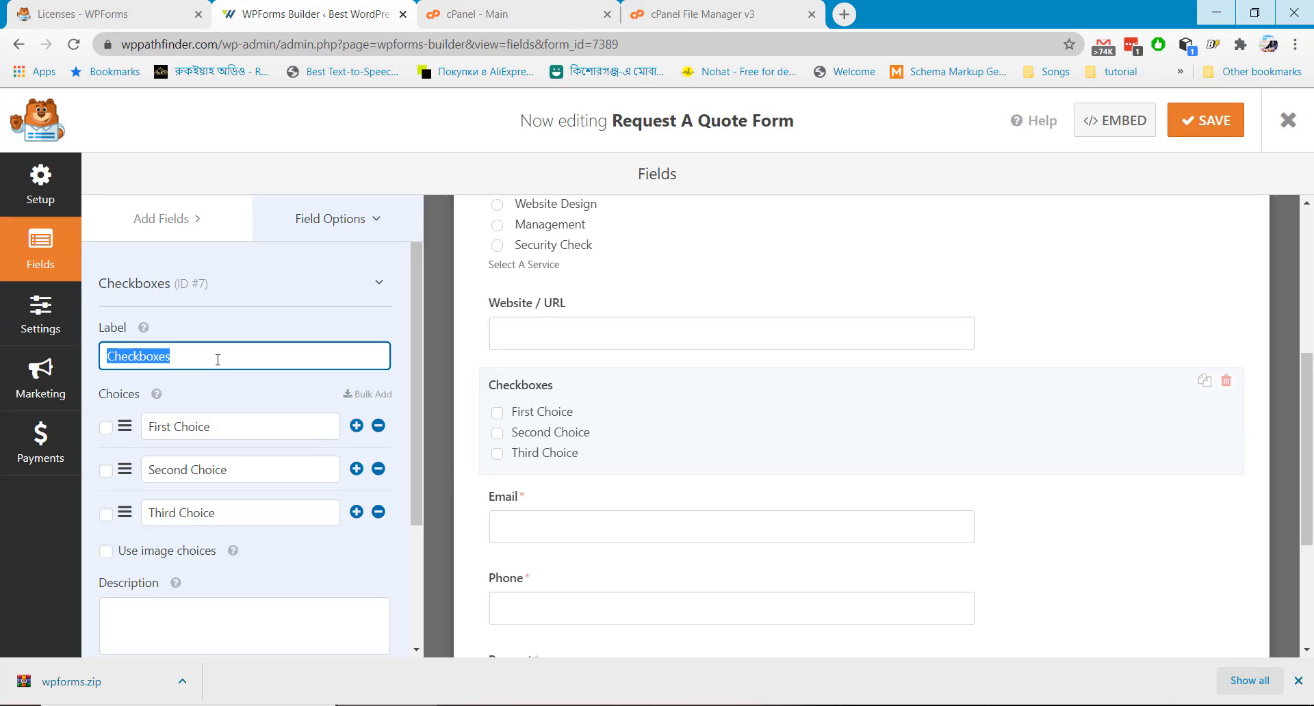
{"action": "type", "text": "Type of"}
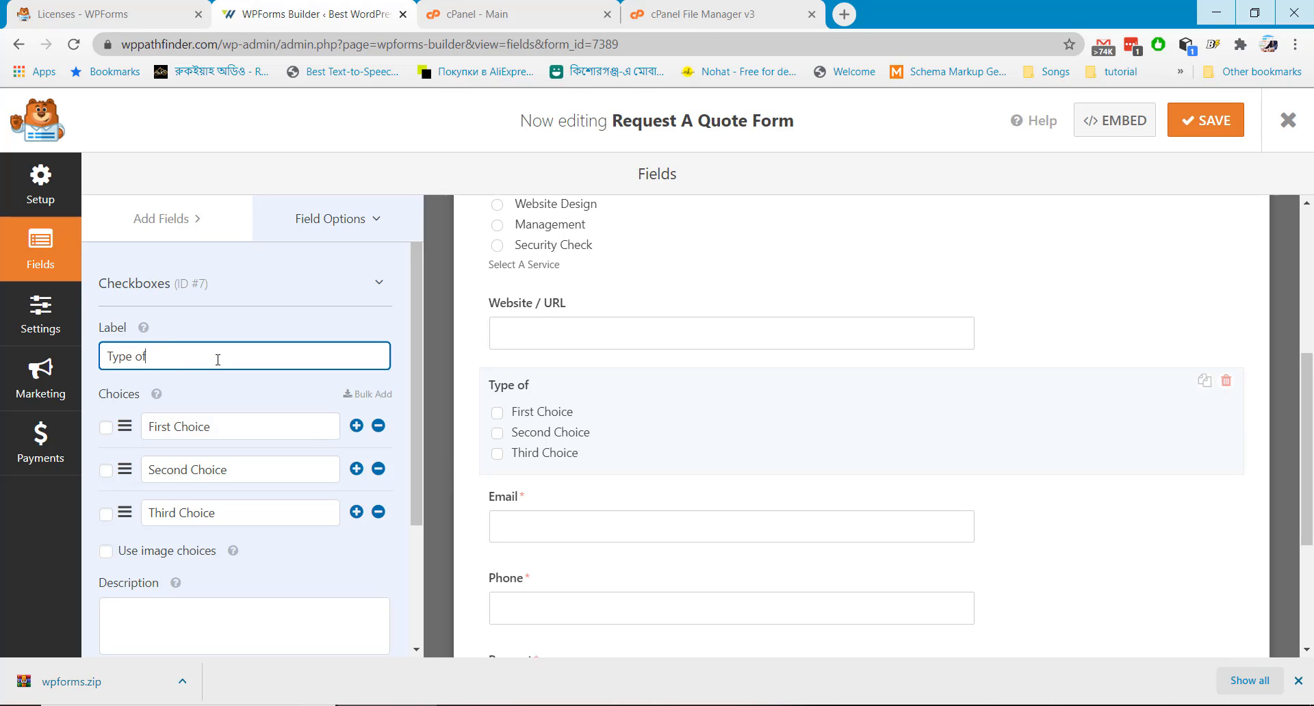
{"action": "type", "text": " Website"}
Set its choices to Company / Agency, Blog and Forum, and add a fourth, Social Media
{"action": "left_click", "coordinate": [226, 432]}
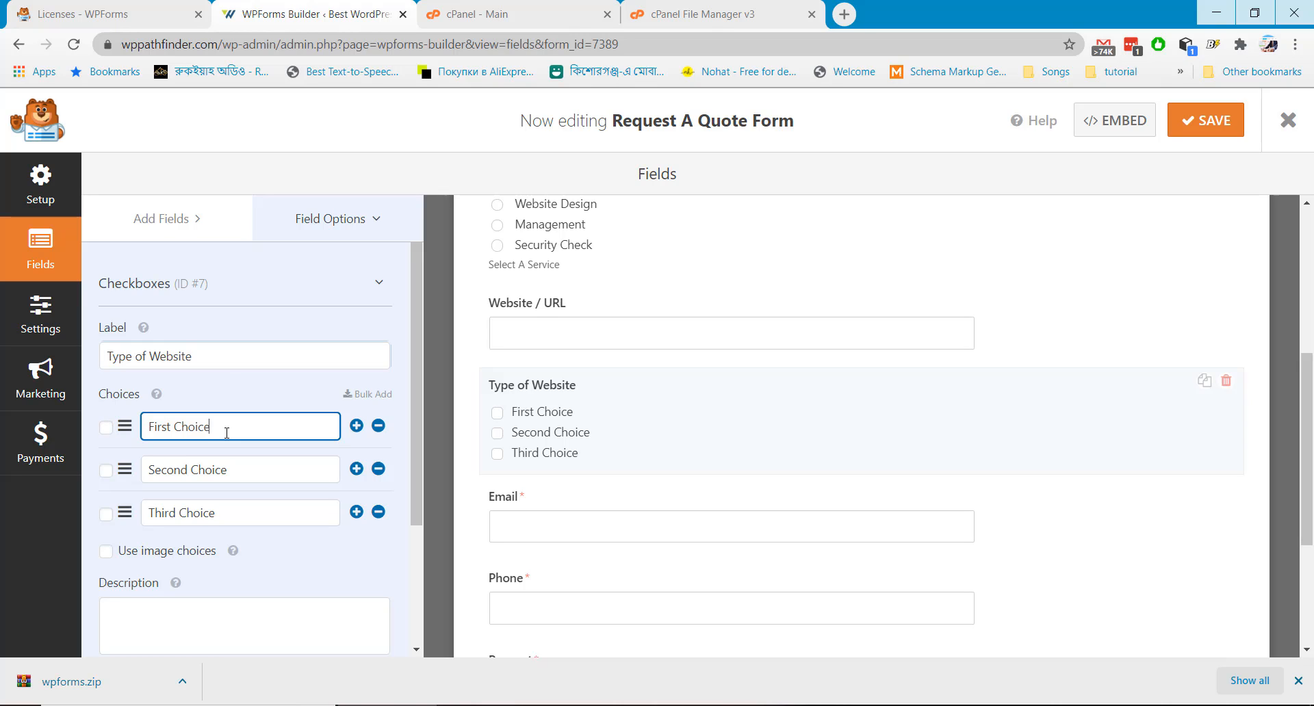
{"action": "key", "text": "ctrl+a"}
{"action": "type", "text": "Company / Agency"}
{"action": "left_click", "coordinate": [237, 471]}
{"action": "key", "text": "ctrl+a"}
{"action": "type", "text": "B"}
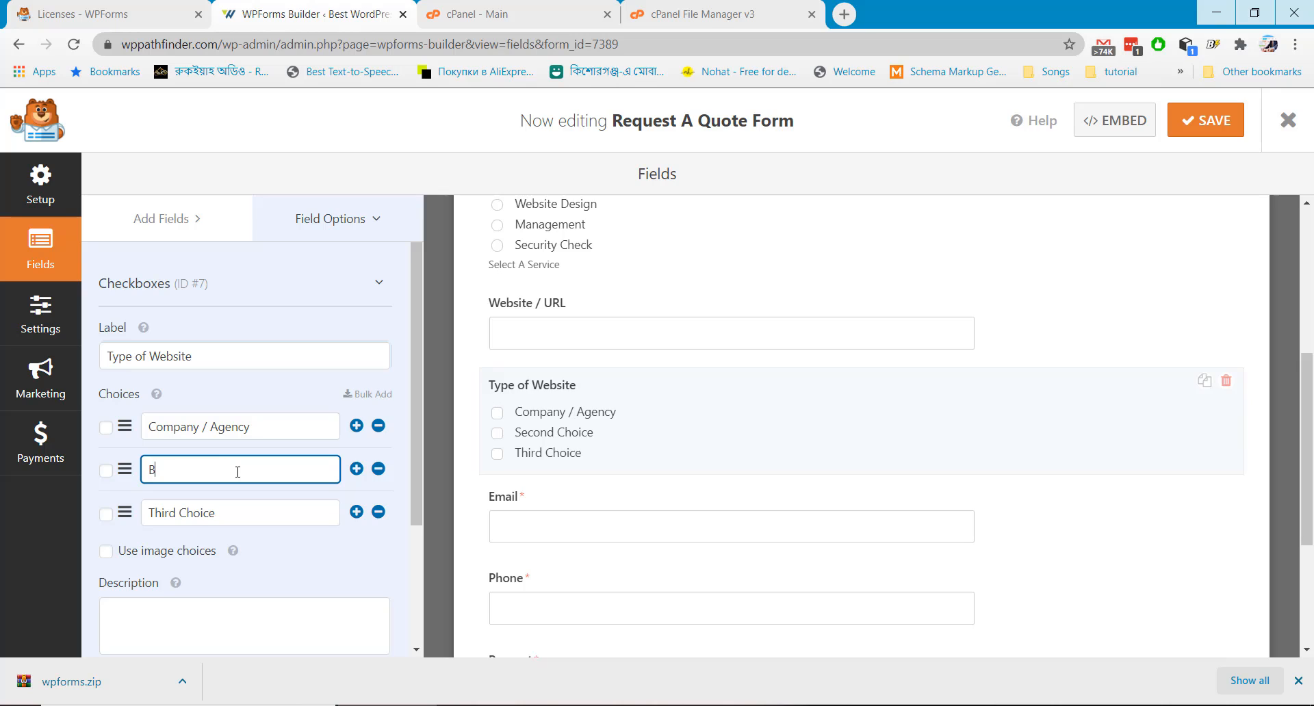
{"action": "type", "text": "log"}
{"action": "left_click", "coordinate": [221, 508]}
{"action": "key", "text": "ctrl+a"}
{"action": "type", "text": "Fr"}
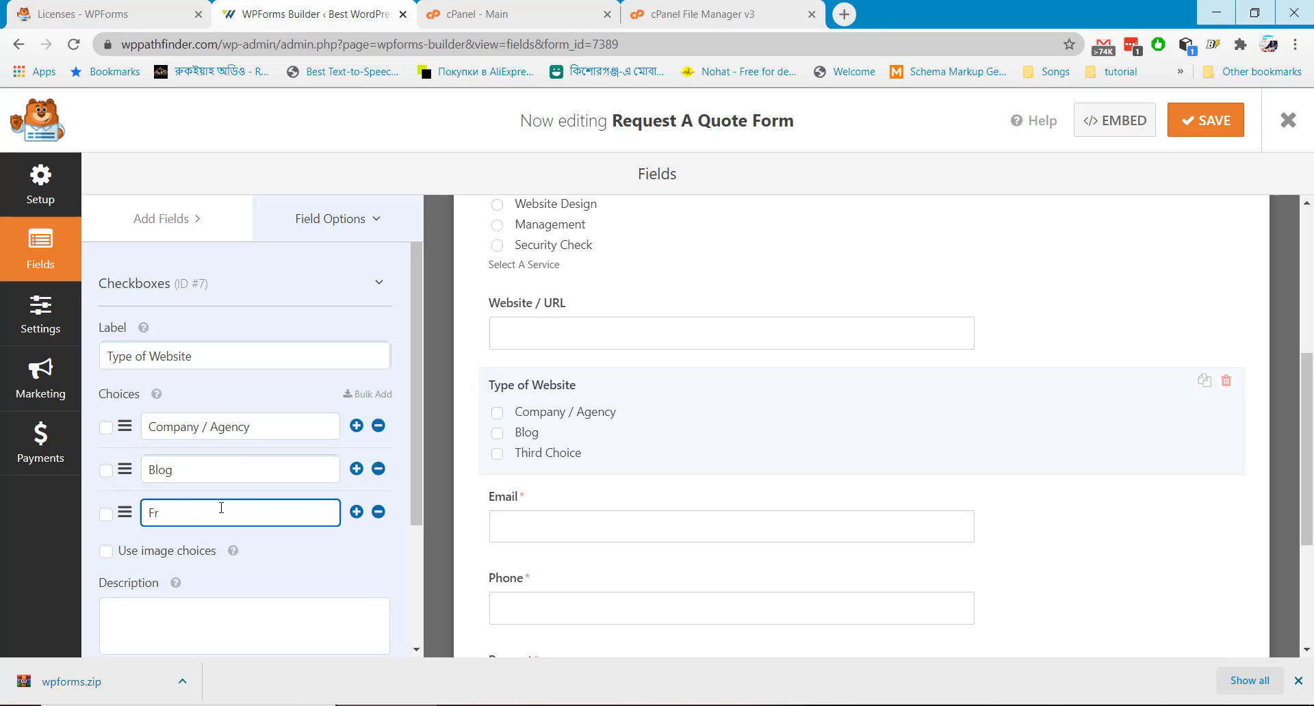
{"action": "type", "text": "rum"}
{"action": "left_click", "coordinate": [356, 512]}
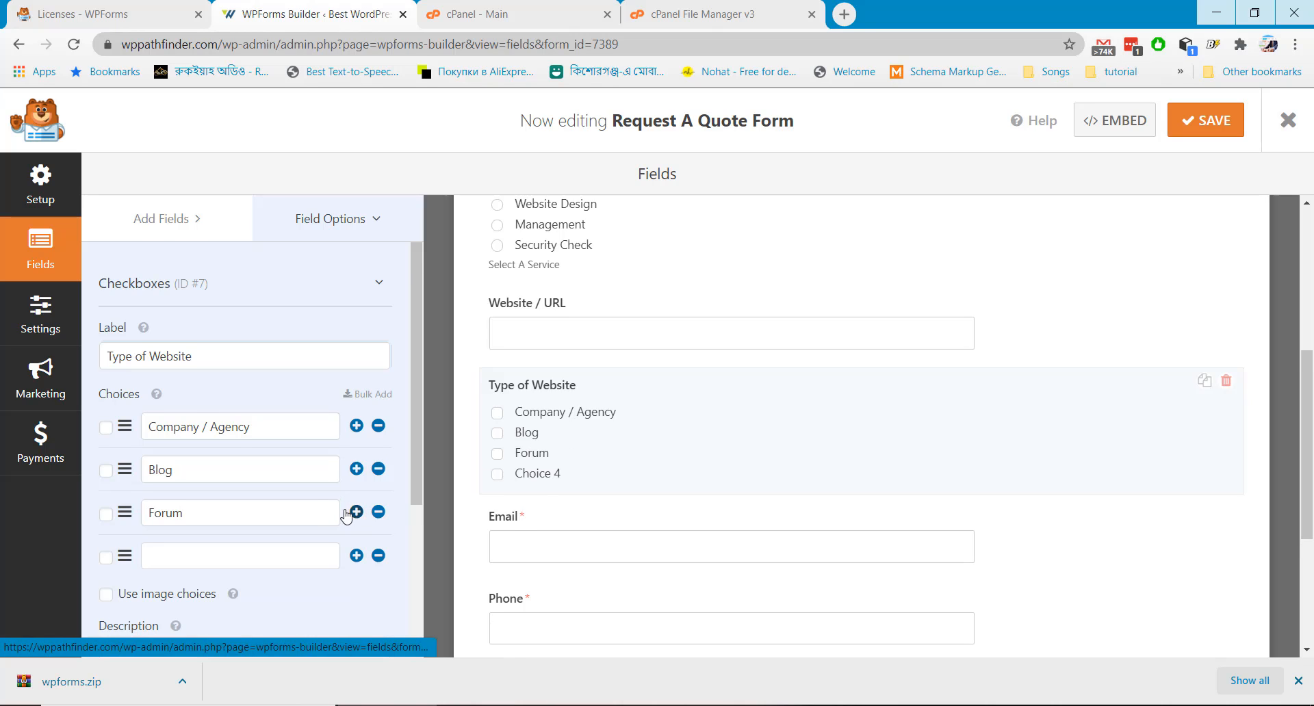
{"action": "scroll", "coordinate": [355, 512], "scroll_direction": "down", "scroll_amount": 1}
{"action": "left_click", "coordinate": [183, 469]}
{"action": "type", "text": "So"}
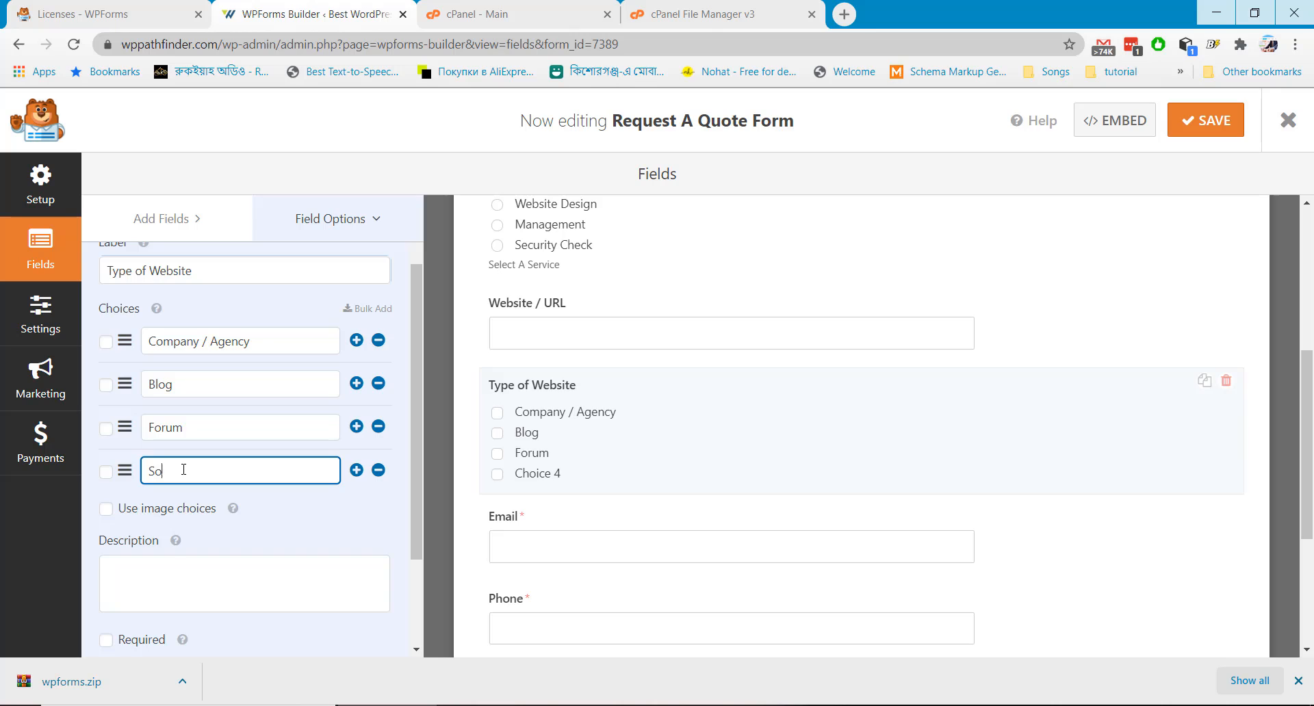
{"action": "type", "text": "cial Media"}
Add the description 'Select Your Website Type', make the field required, and save the form
{"action": "scroll", "coordinate": [165, 492], "scroll_direction": "down", "scroll_amount": 1}
{"action": "left_click", "coordinate": [164, 501]}
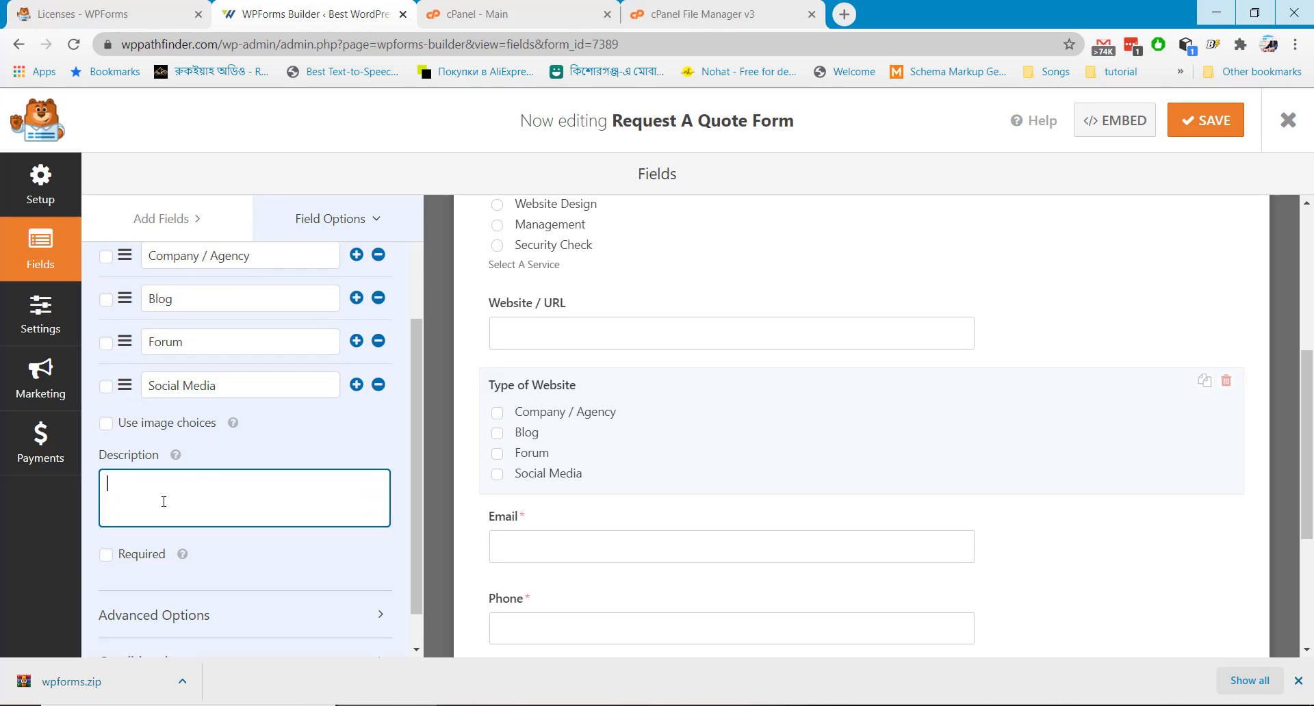
{"action": "type", "text": "Select"}
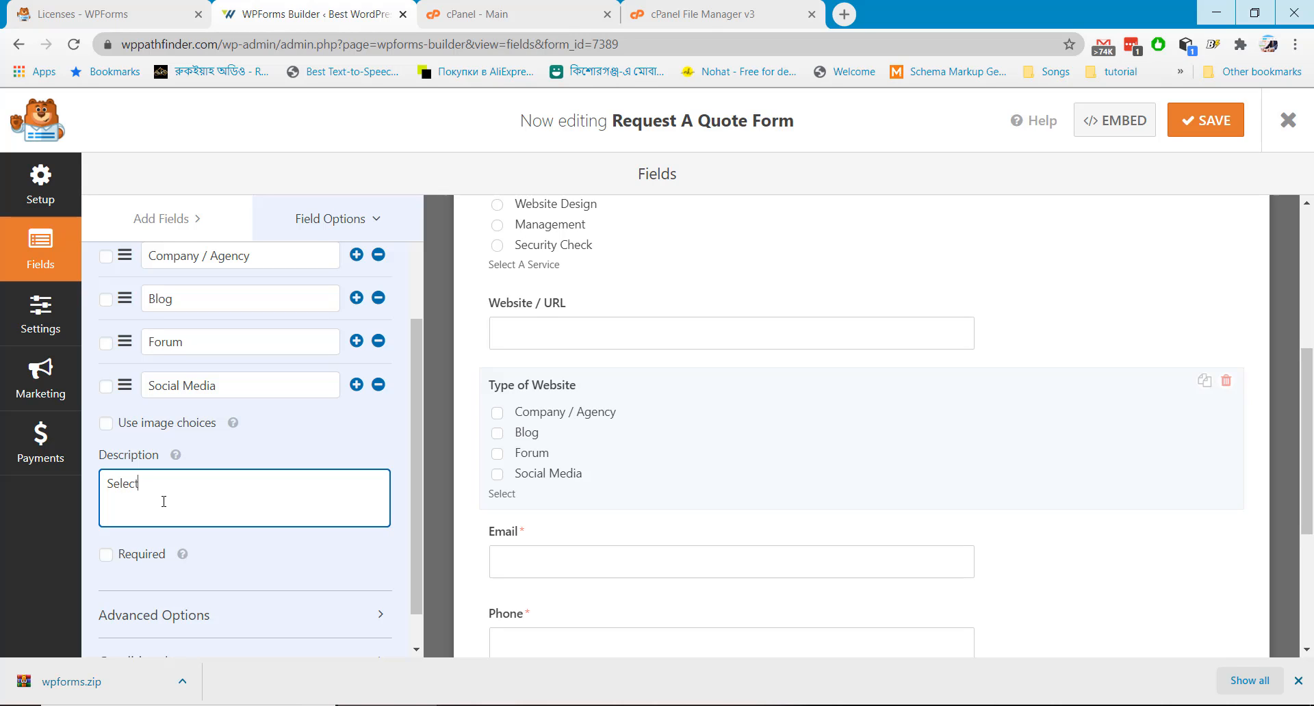
{"action": "type", "text": " Your Website Type"}
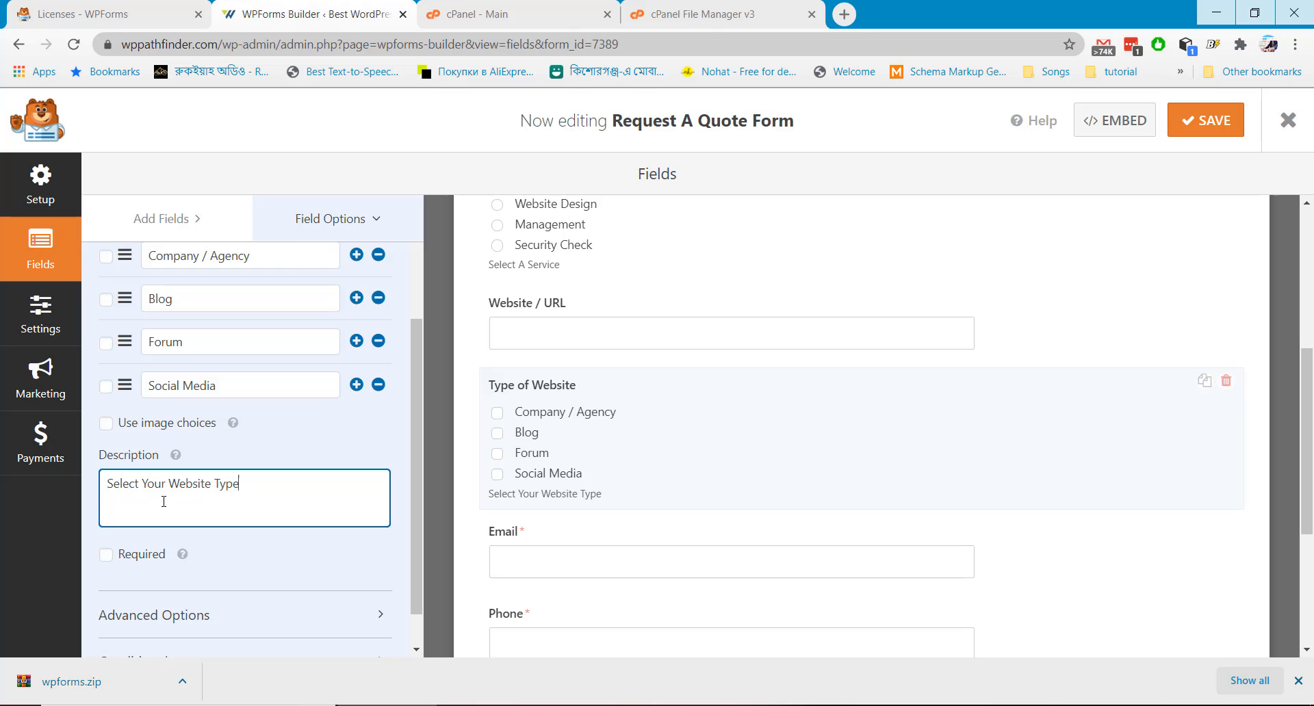
{"action": "scroll", "coordinate": [176, 485], "scroll_direction": "down", "scroll_amount": 1}
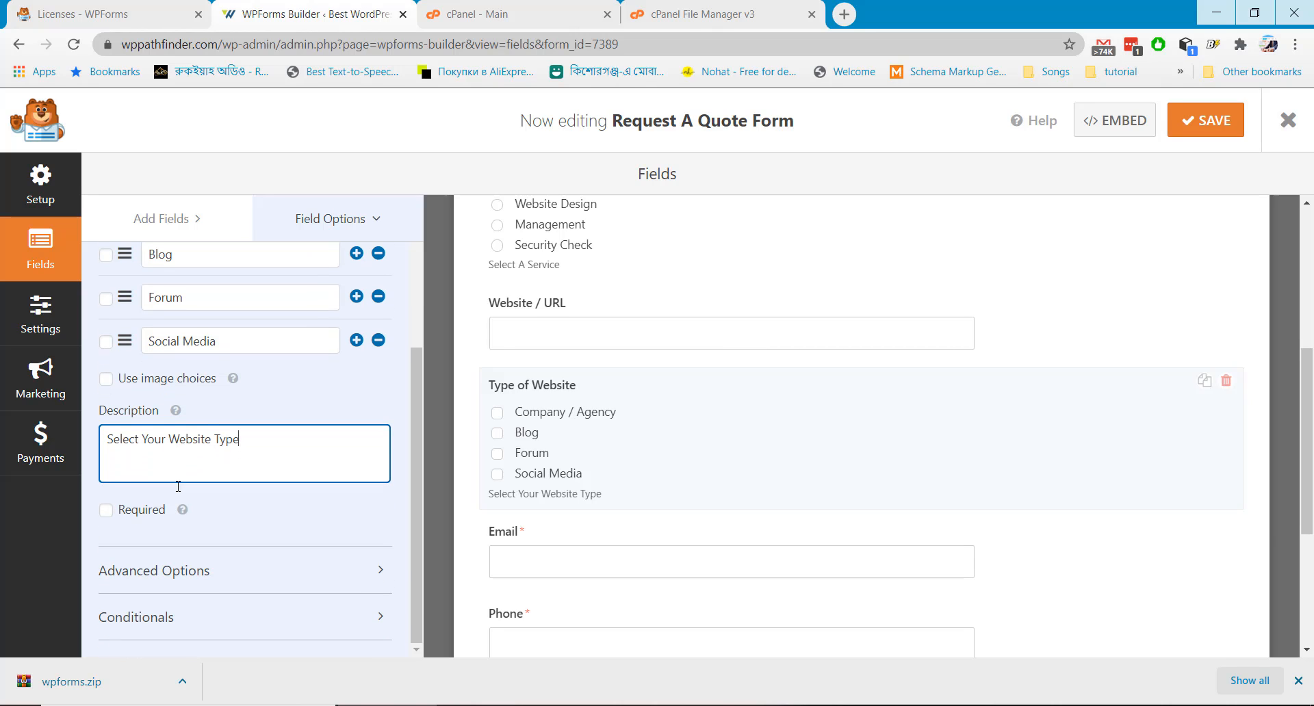
{"action": "left_click", "coordinate": [106, 510]}
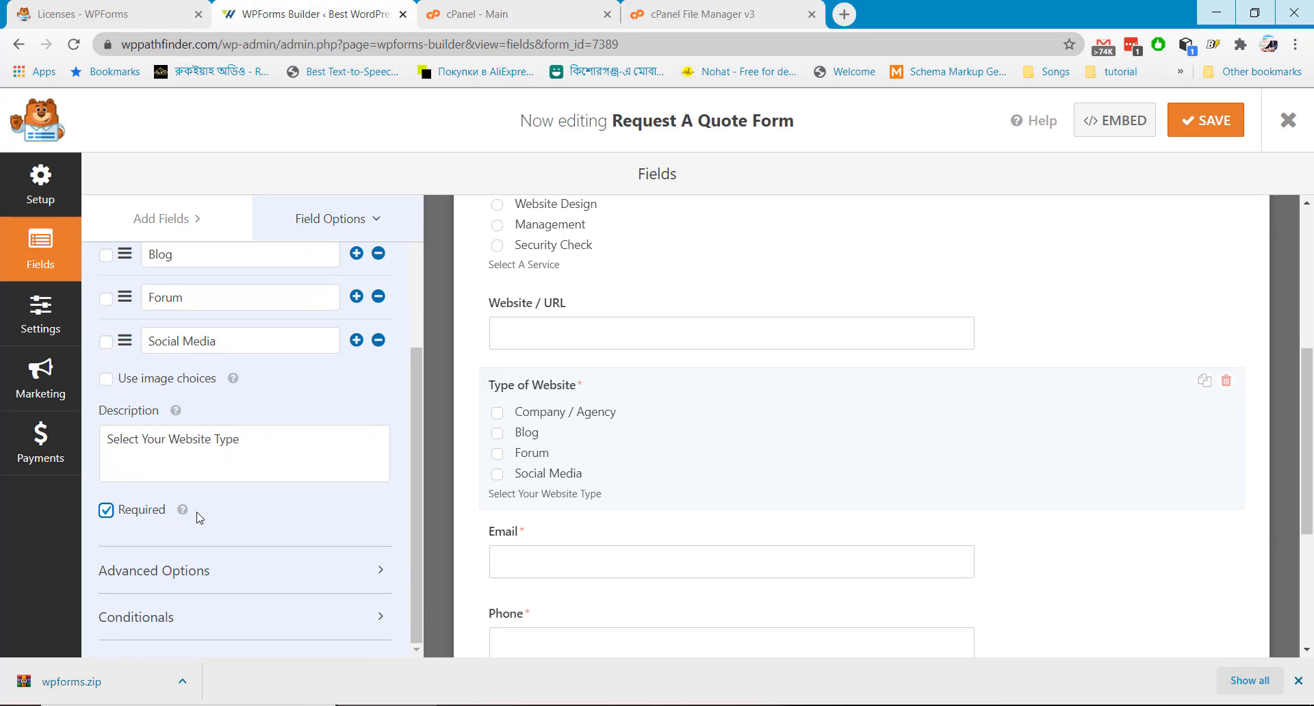
{"action": "scroll", "coordinate": [883, 462], "scroll_direction": "up", "scroll_amount": 5}
{"action": "scroll", "coordinate": [858, 474], "scroll_direction": "up", "scroll_amount": 1}
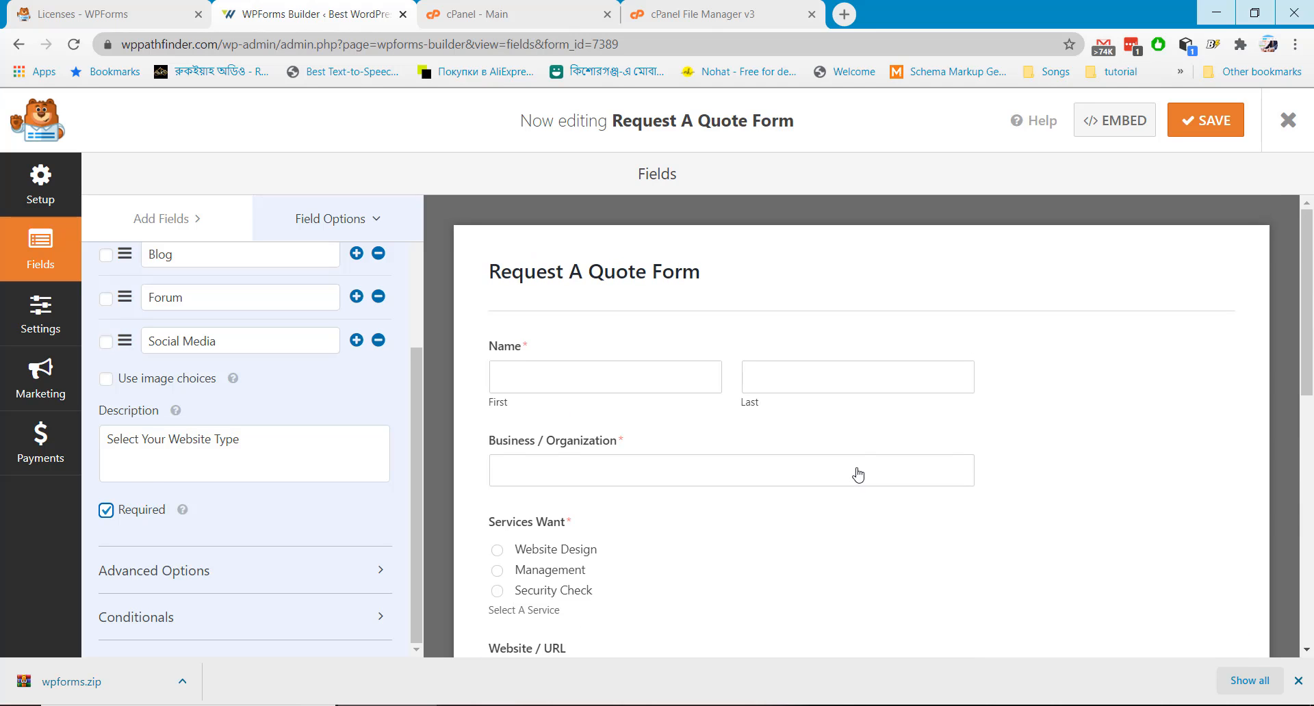
{"action": "left_click", "coordinate": [1206, 124]}
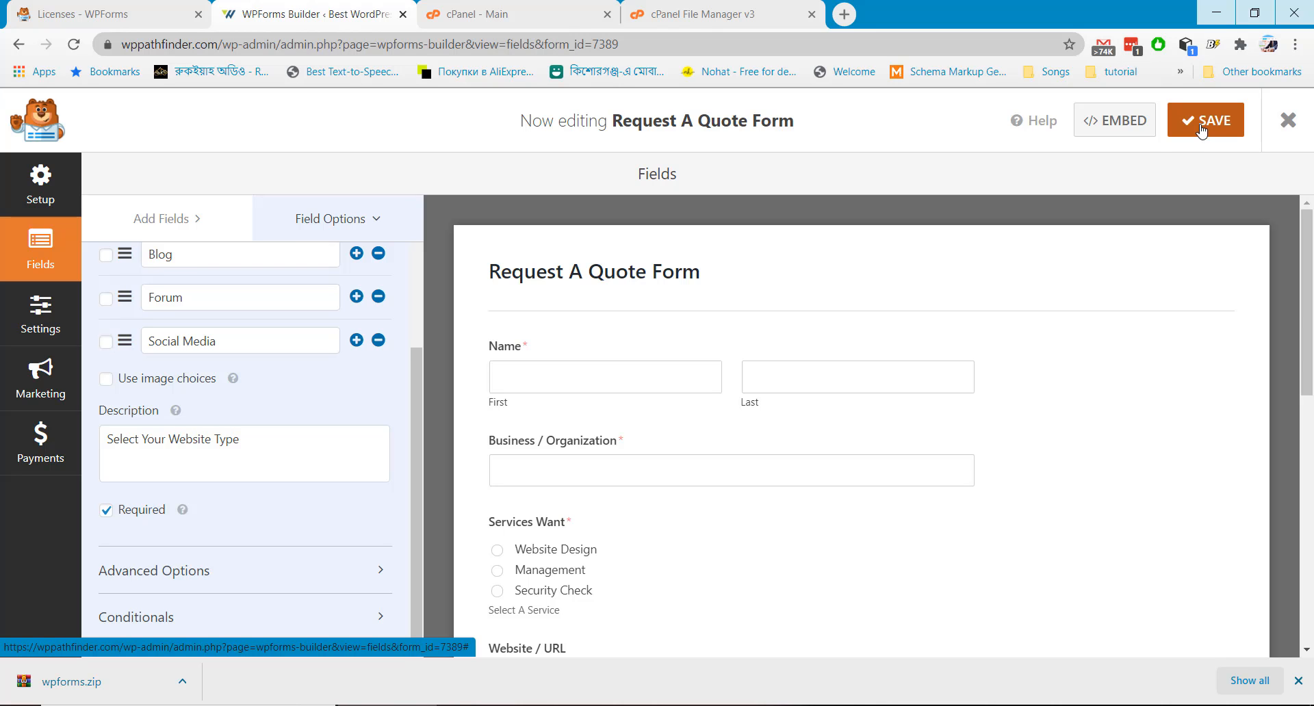
Embed the form's shortcode on a new page titled 'Request Quote'
{"action": "left_click", "coordinate": [1119, 128]}
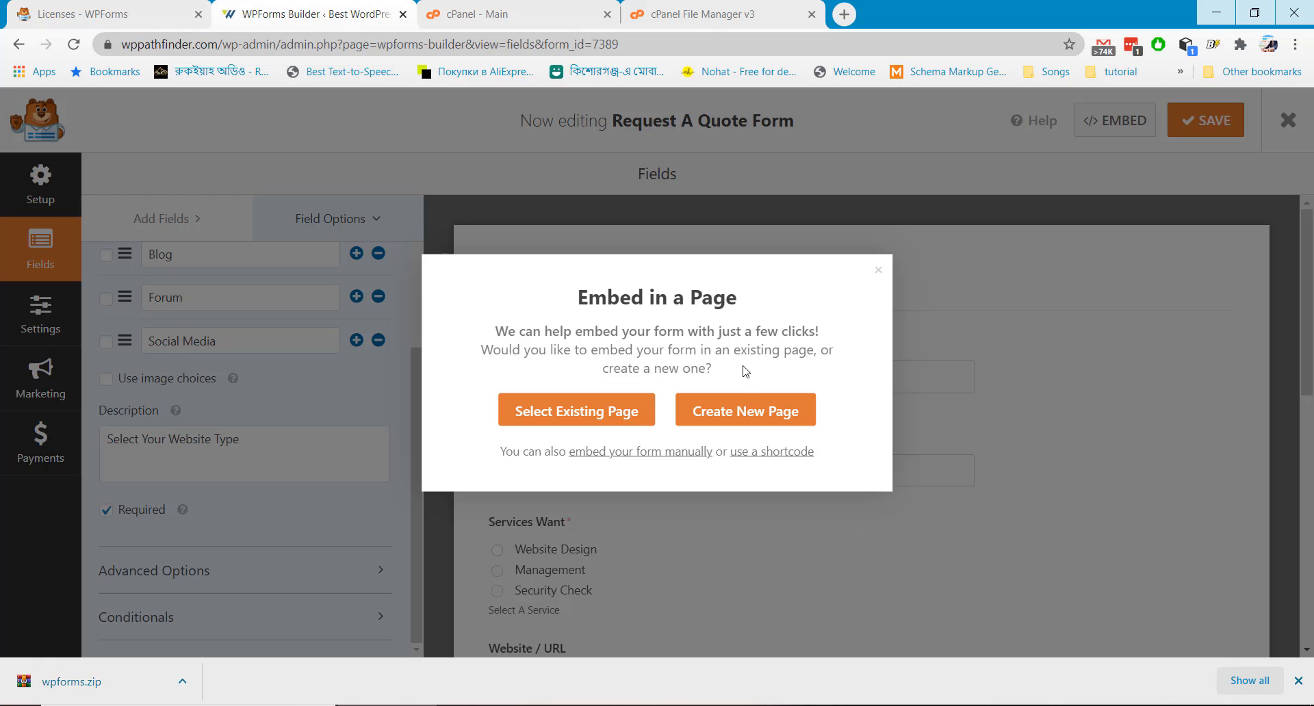
{"action": "left_click", "coordinate": [765, 457]}
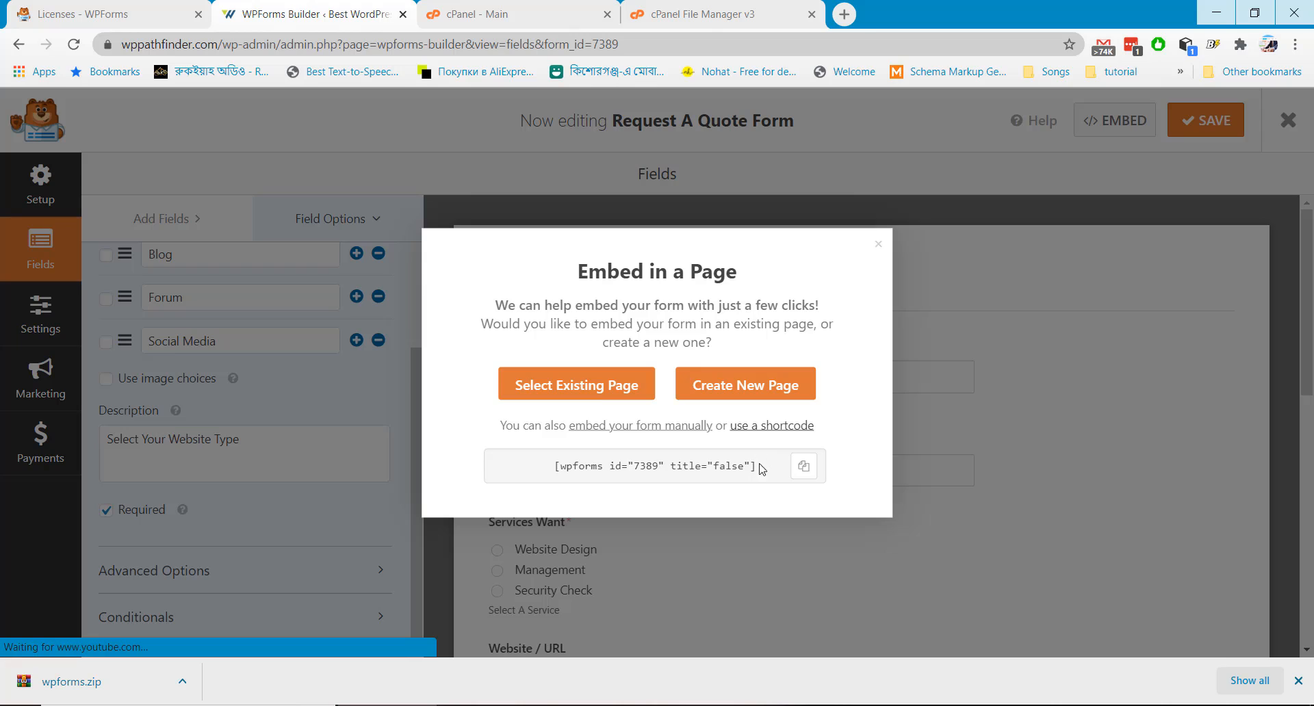
{"action": "left_click", "coordinate": [804, 467]}
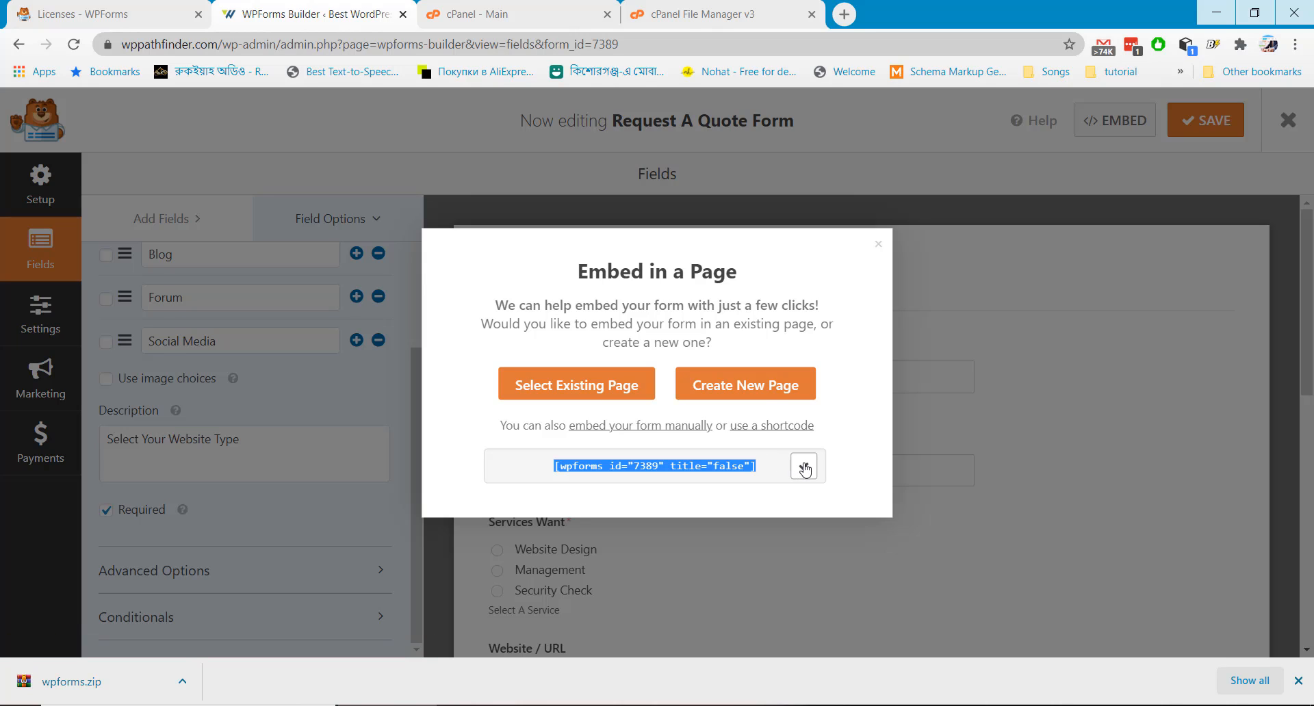
{"action": "left_click", "coordinate": [764, 389]}
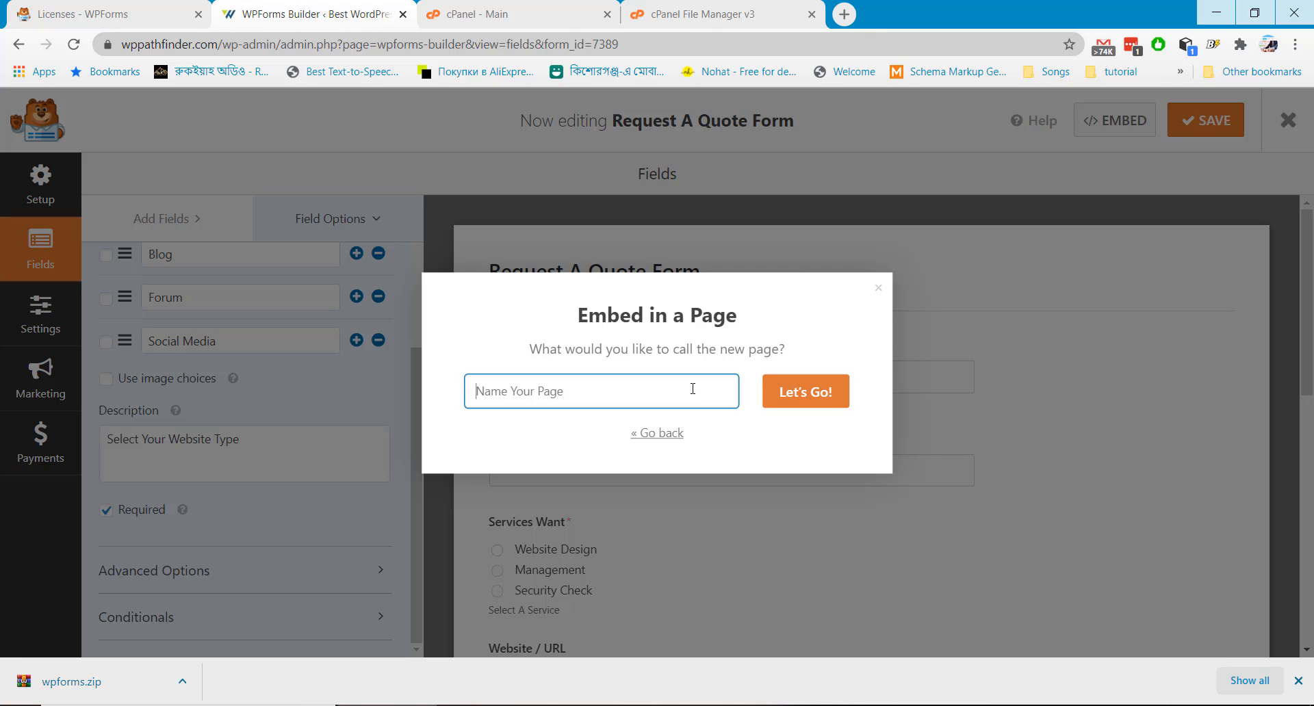
{"action": "type", "text": "Request Quote"}
{"action": "left_click", "coordinate": [816, 394]}
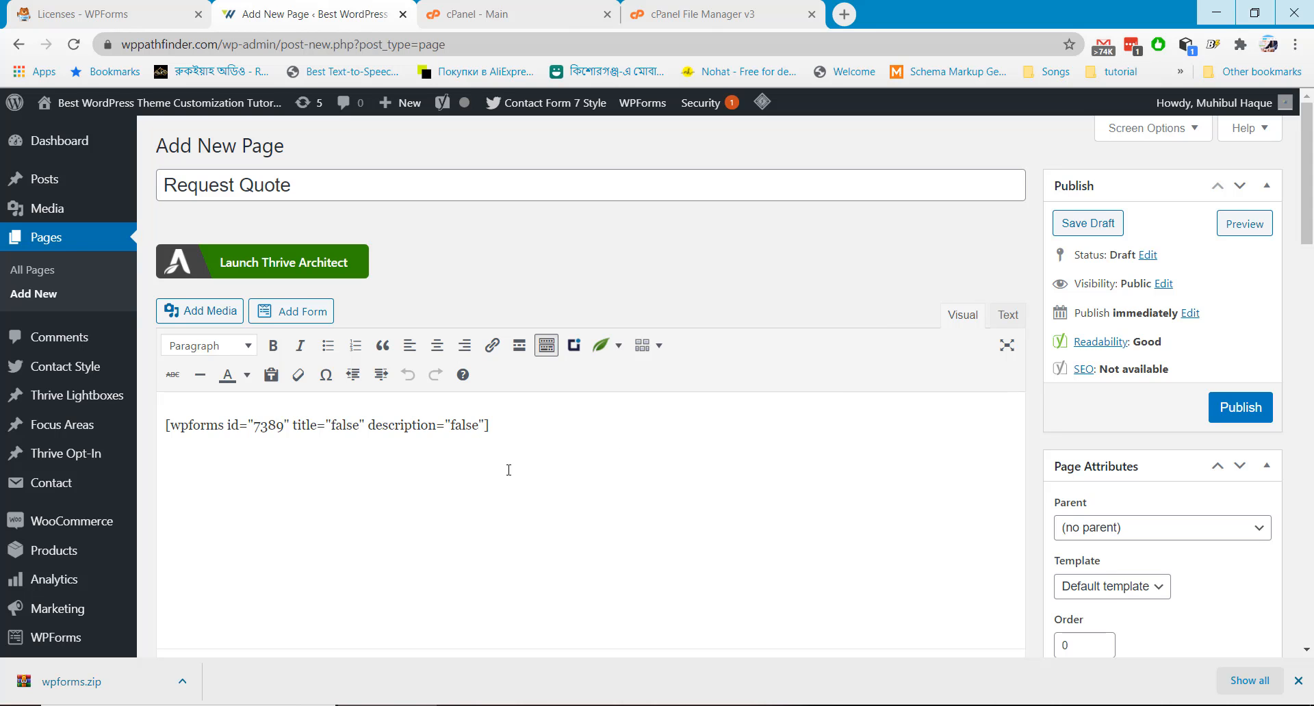
Publish the Request Quote page and view it on the live site
{"action": "scroll", "coordinate": [719, 449], "scroll_direction": "down", "scroll_amount": 6}
{"action": "left_click", "coordinate": [1239, 410]}
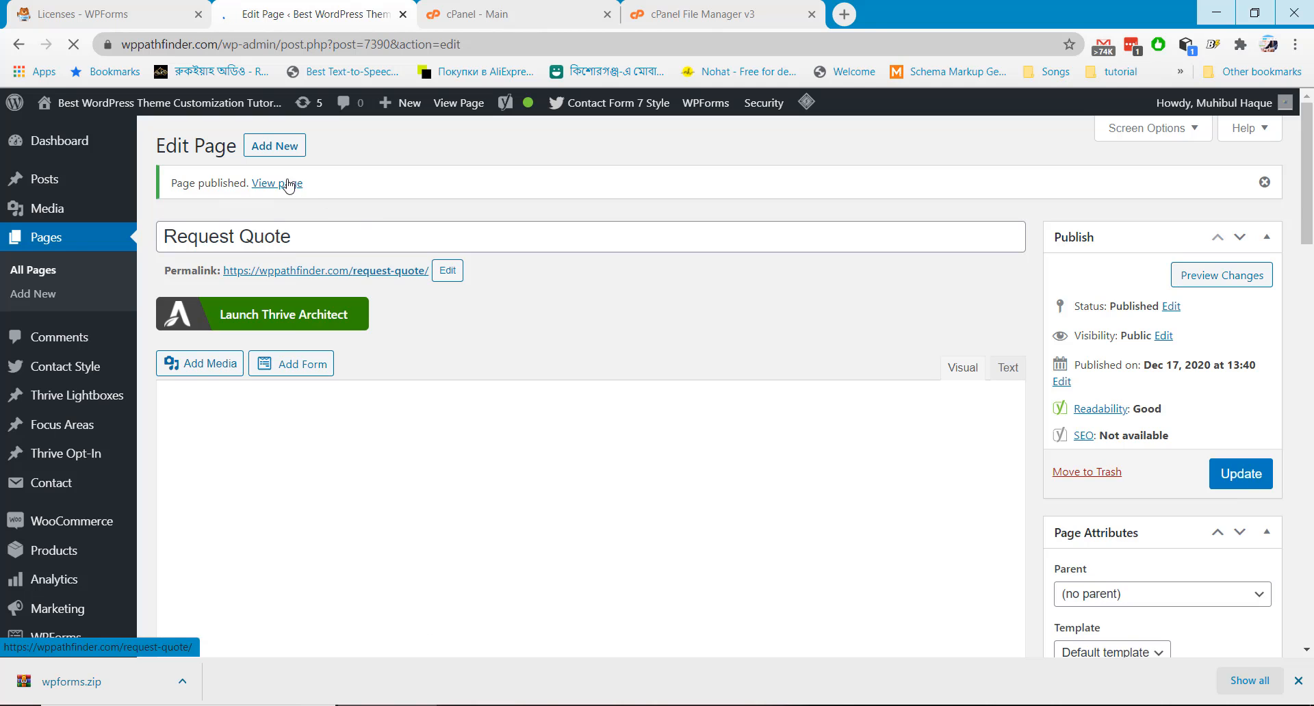
{"action": "left_click", "coordinate": [280, 186]}
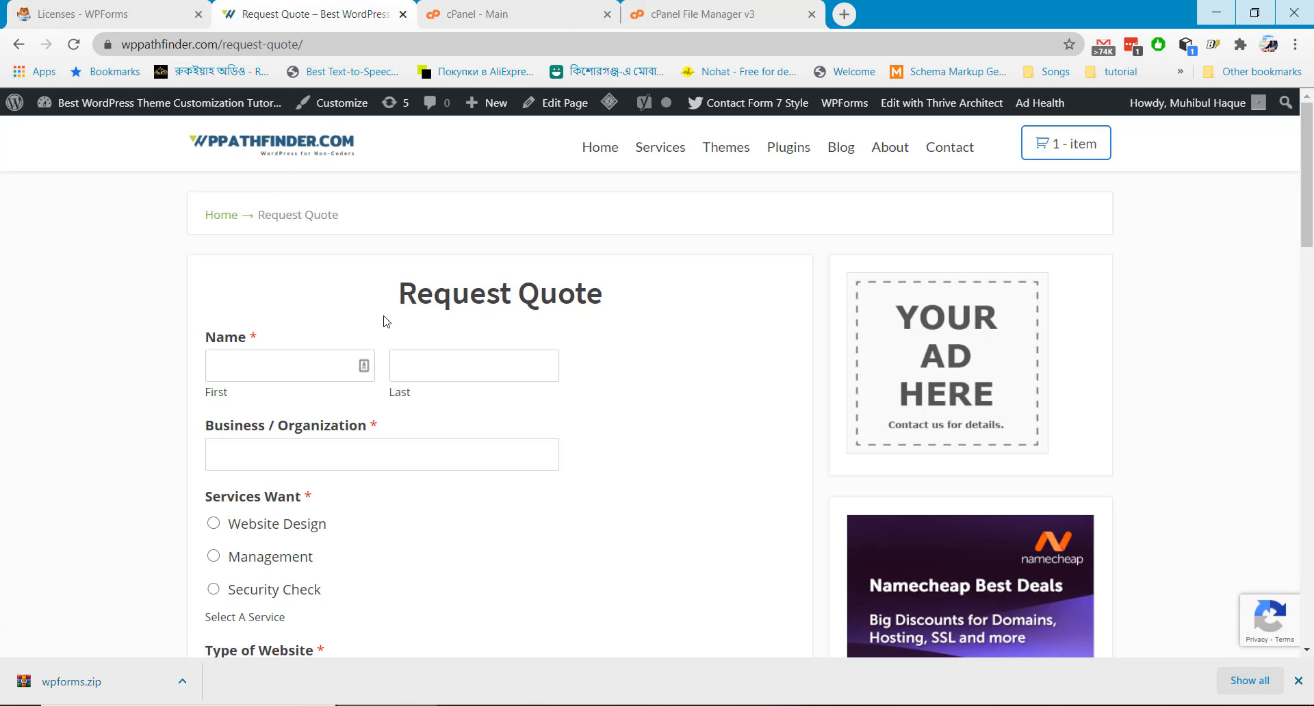
Enter the first and last name and the business 'Niche Navigation'
{"action": "scroll", "coordinate": [387, 322], "scroll_direction": "down", "scroll_amount": 8}
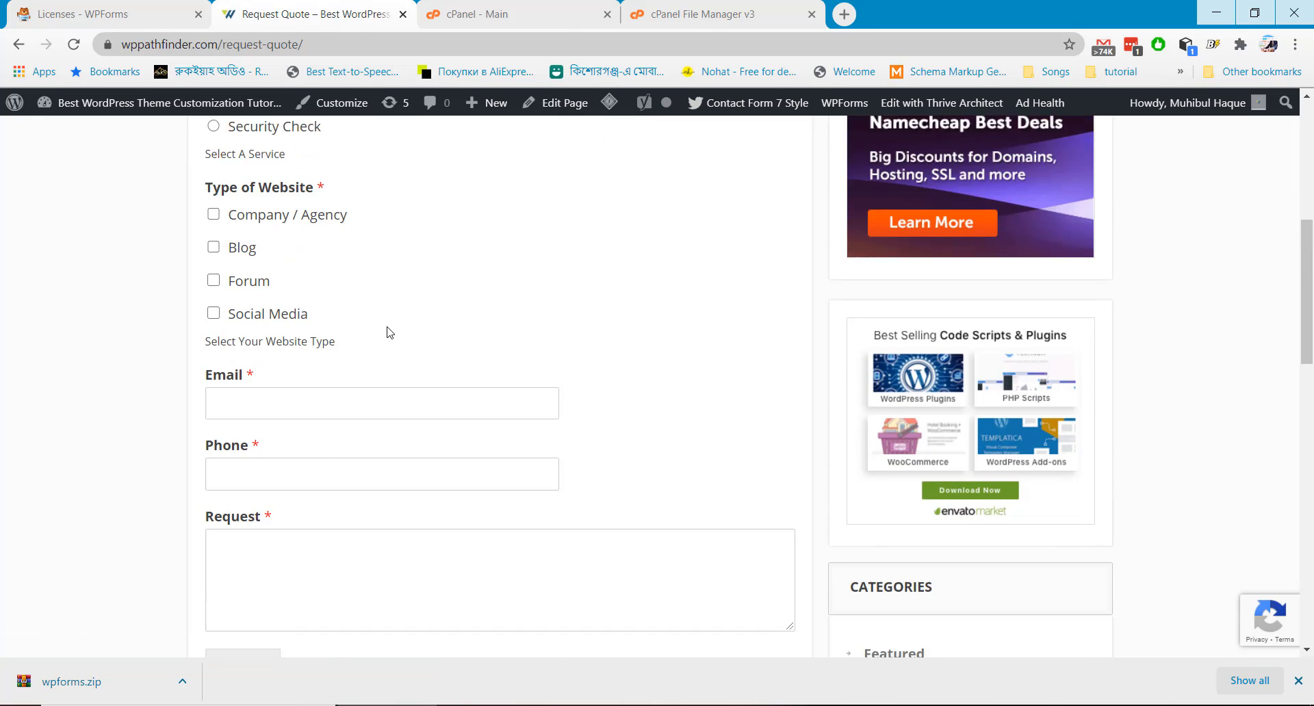
{"action": "scroll", "coordinate": [390, 334], "scroll_direction": "down", "scroll_amount": 6}
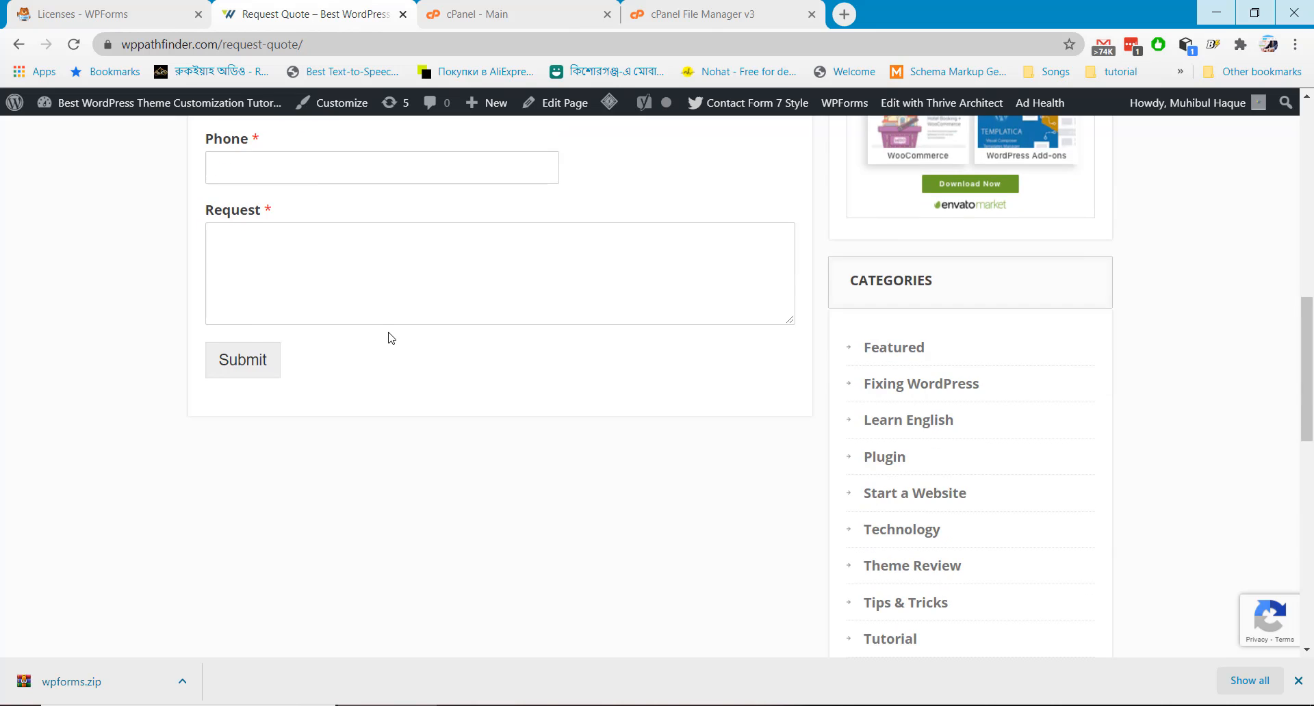
{"action": "scroll", "coordinate": [389, 342], "scroll_direction": "up", "scroll_amount": 9}
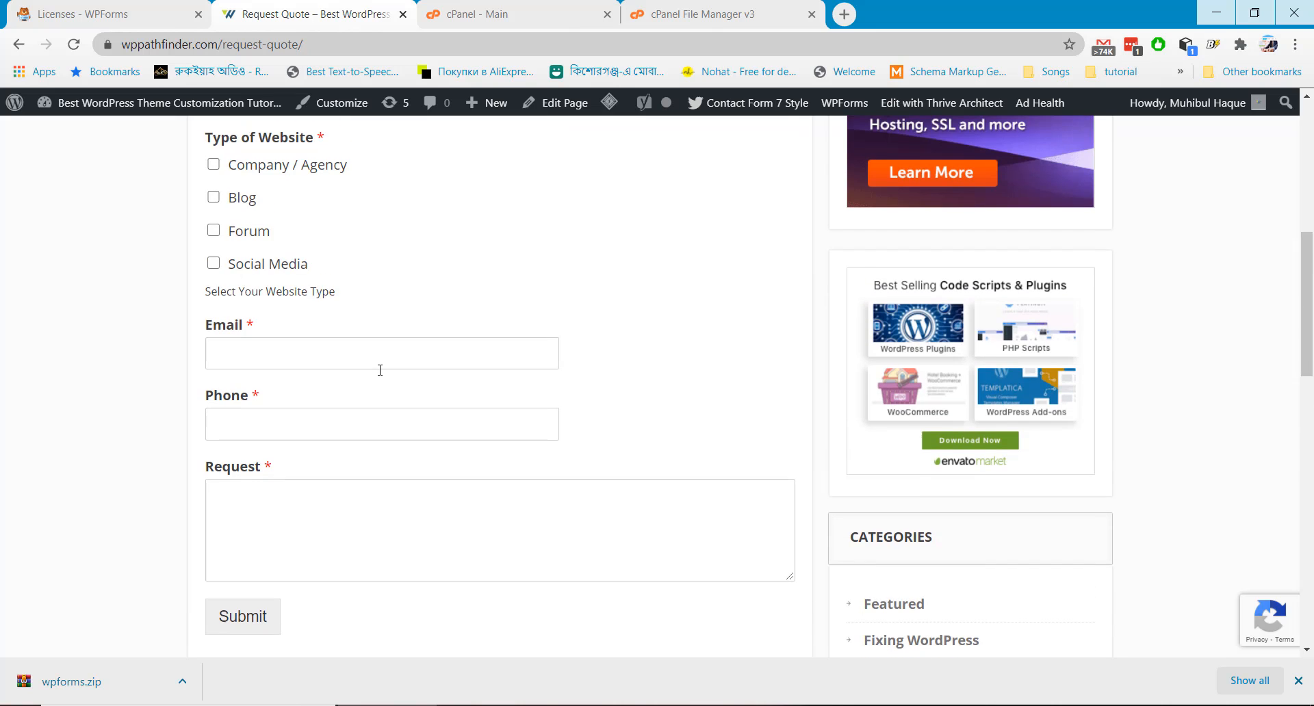
{"action": "scroll", "coordinate": [382, 376], "scroll_direction": "up", "scroll_amount": 3}
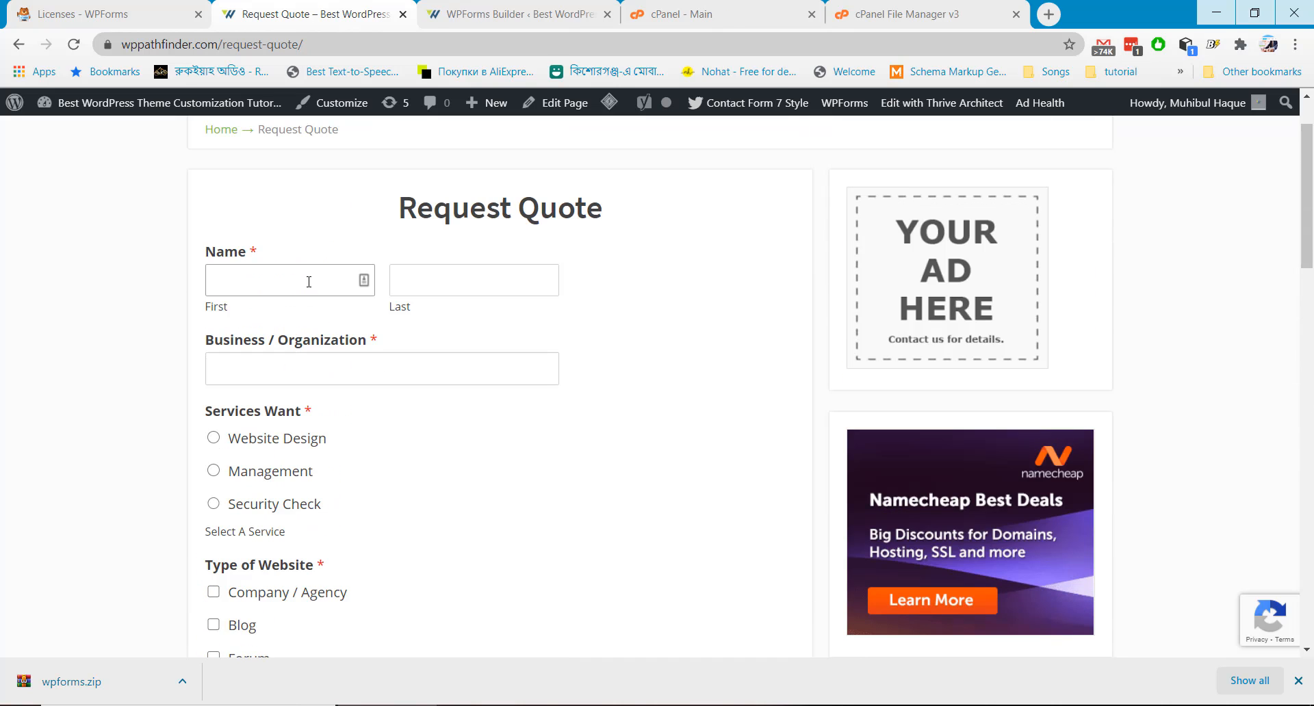
{"action": "key", "text": "Tab"}
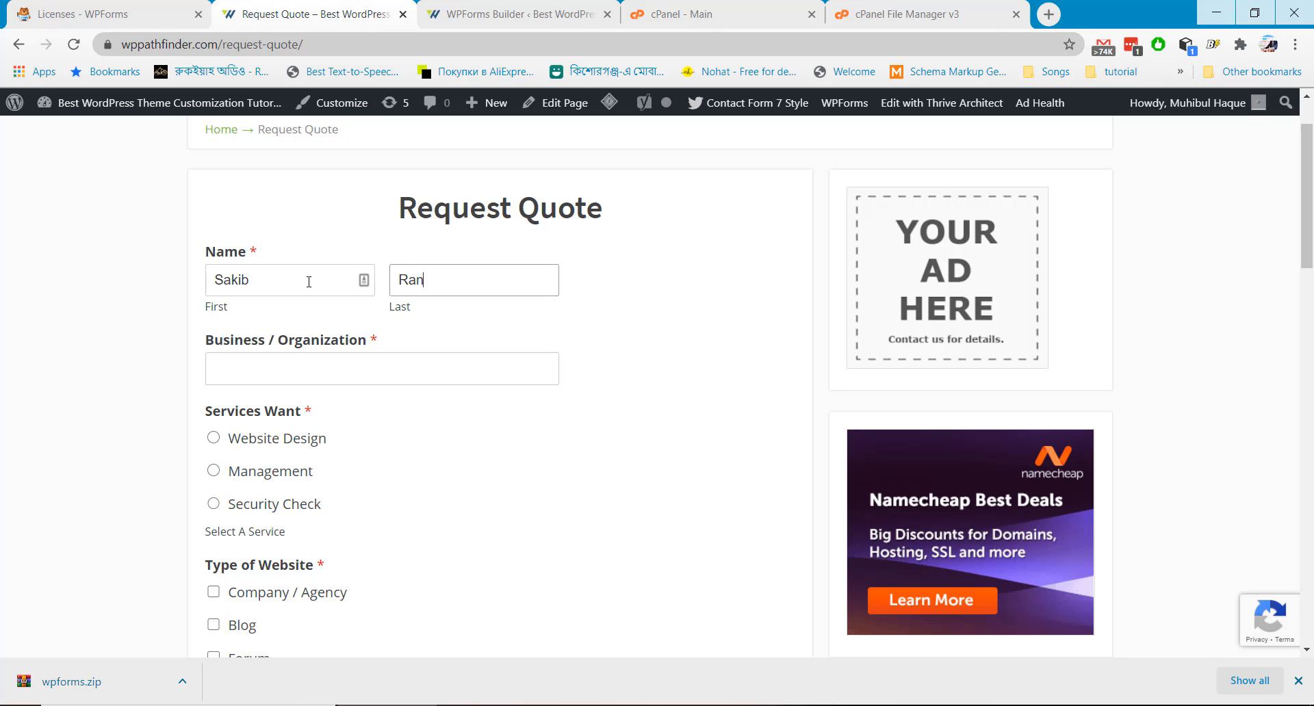
{"action": "key", "text": "Tab"}
{"action": "type", "text": "N"}
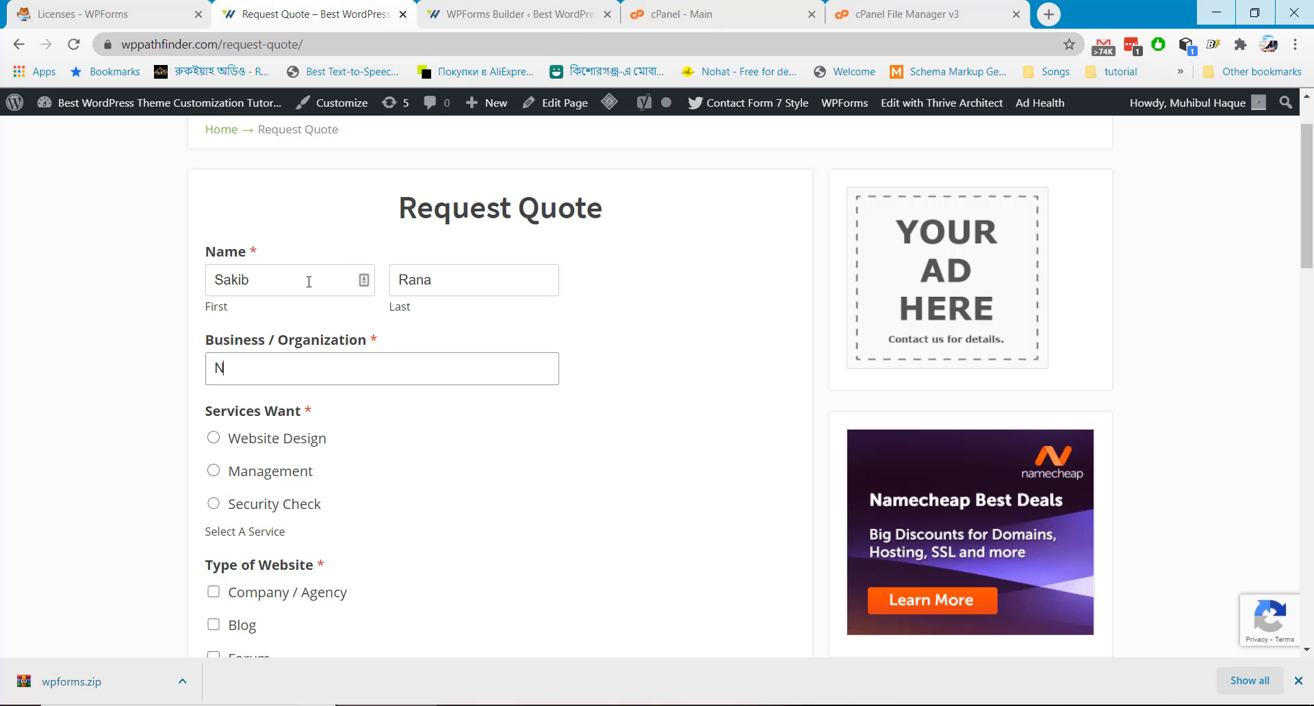
{"action": "type", "text": "iche Navigation"}
{"action": "scroll", "coordinate": [217, 443], "scroll_direction": "down", "scroll_amount": 1}
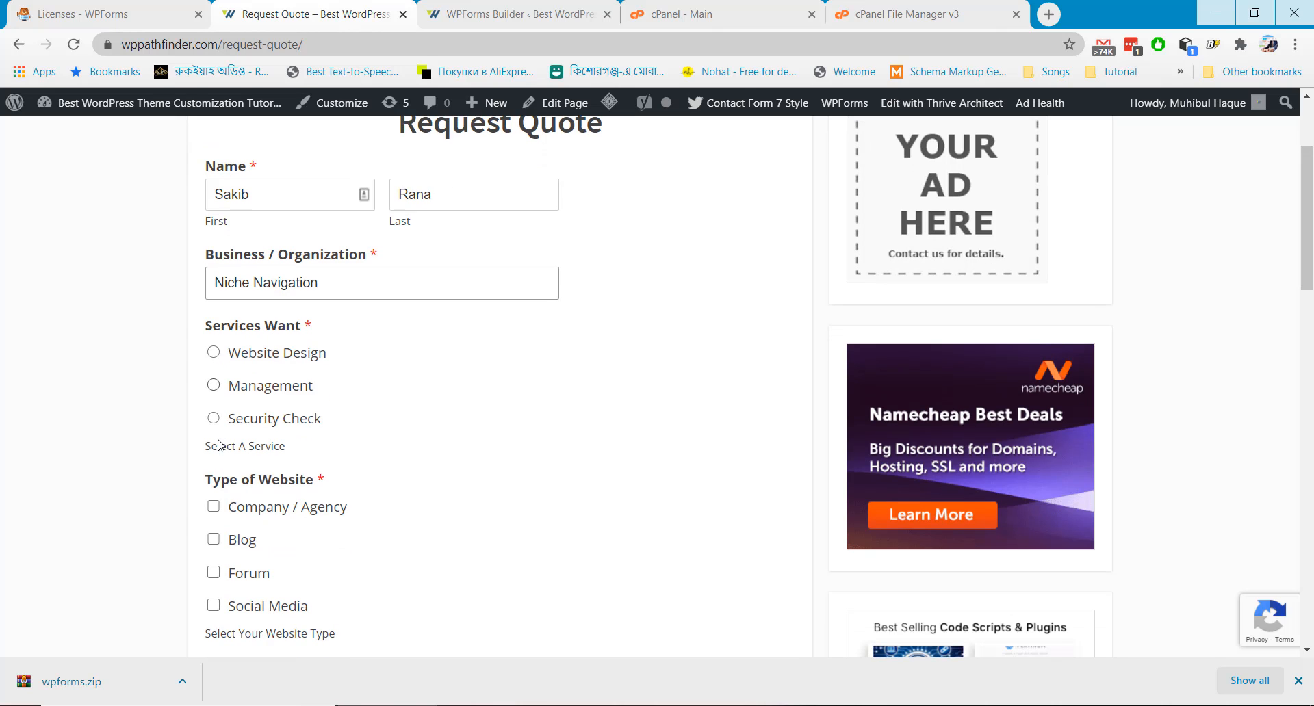
{"action": "left_click", "coordinate": [213, 419]}
{"action": "scroll", "coordinate": [239, 434], "scroll_direction": "down", "scroll_amount": 1}
{"action": "scroll", "coordinate": [247, 367], "scroll_direction": "down", "scroll_amount": 2}
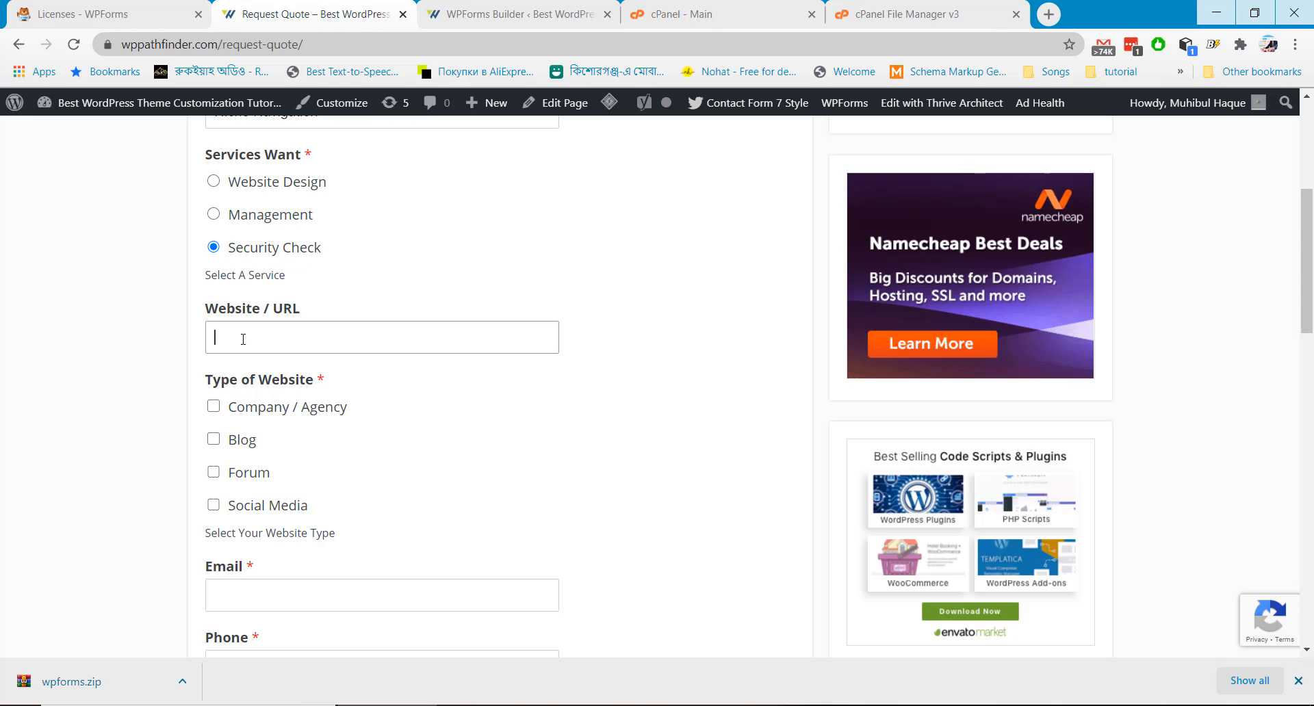
{"action": "left_click", "coordinate": [213, 215]}
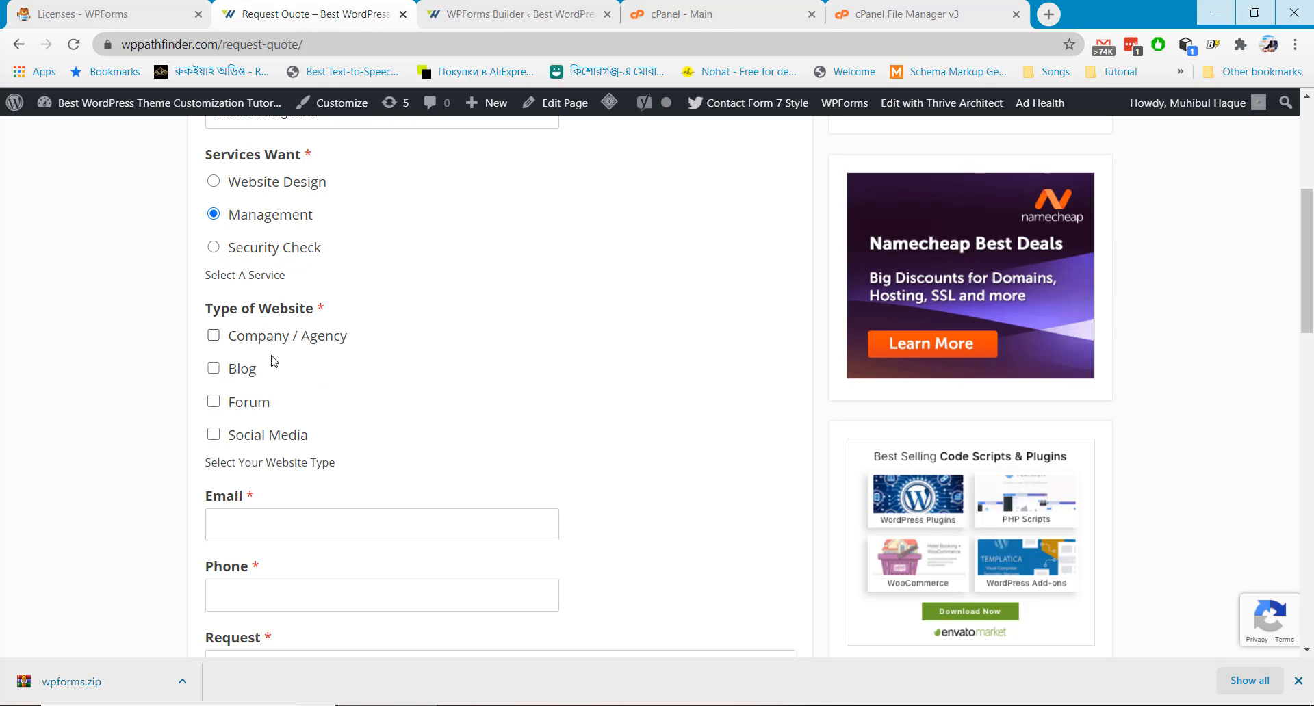
{"action": "left_click", "coordinate": [214, 182]}
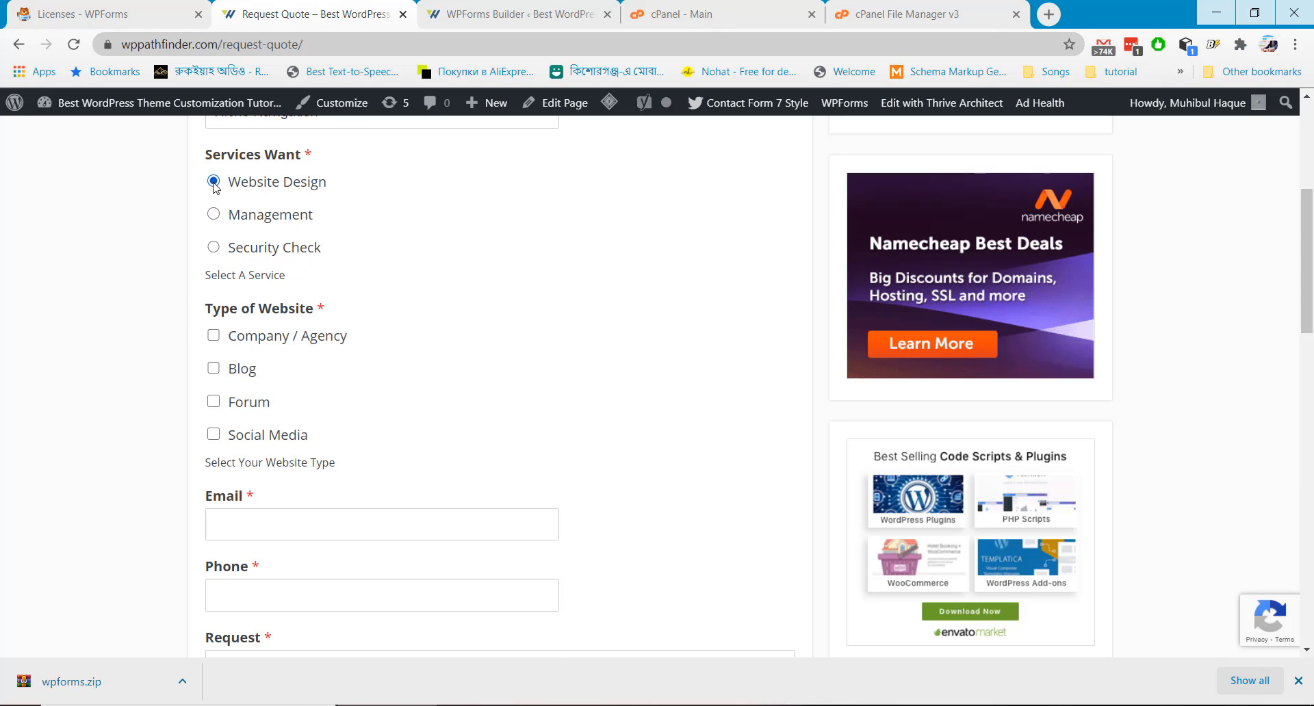
{"action": "left_click", "coordinate": [214, 247]}
{"action": "left_click", "coordinate": [232, 350]}
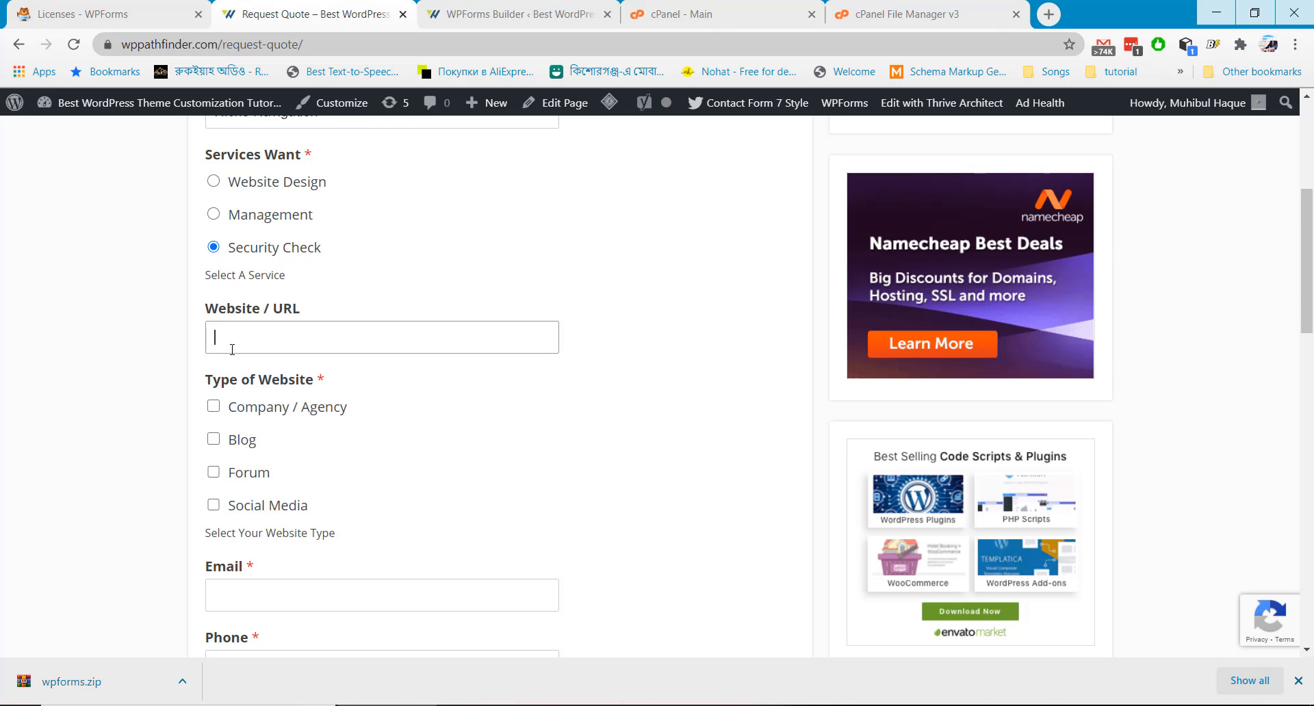
{"action": "type", "text": "http://www.nichenavigation.com"}
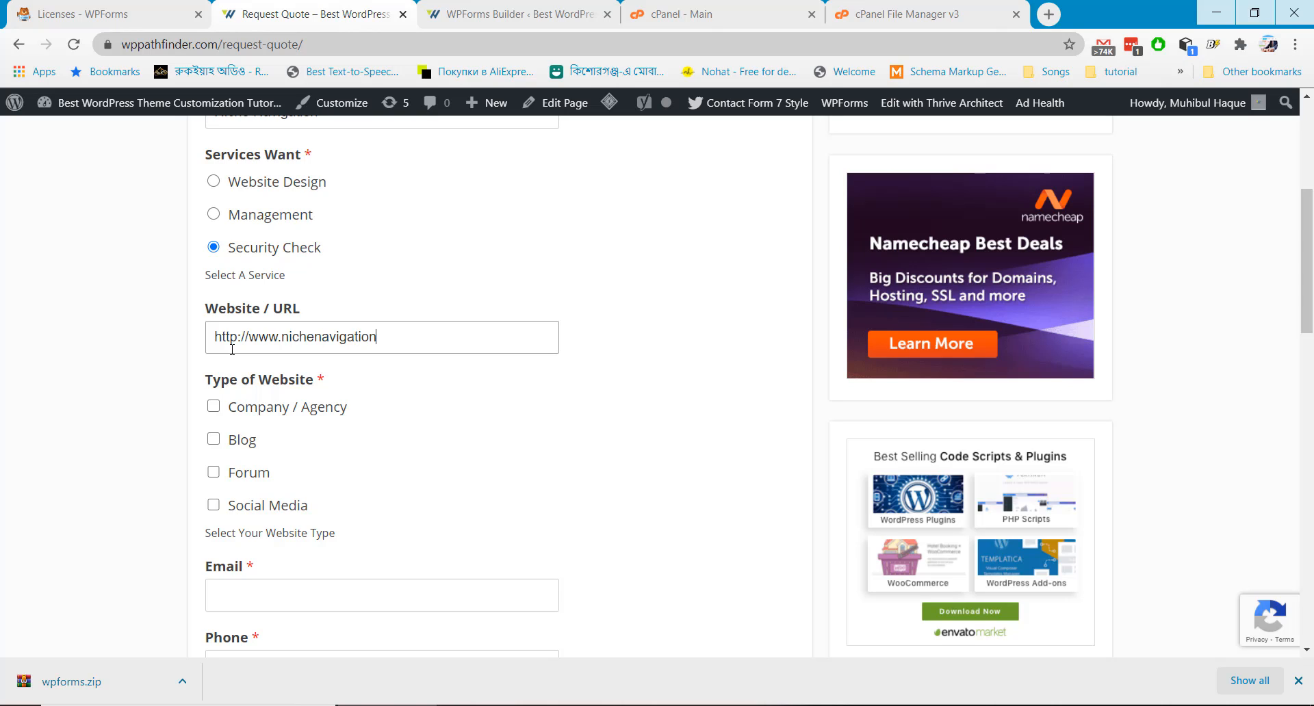
Tick Blog as the website type and fill in the email address and phone number
{"action": "left_click", "coordinate": [213, 442]}
{"action": "scroll", "coordinate": [278, 454], "scroll_direction": "down", "scroll_amount": 2}
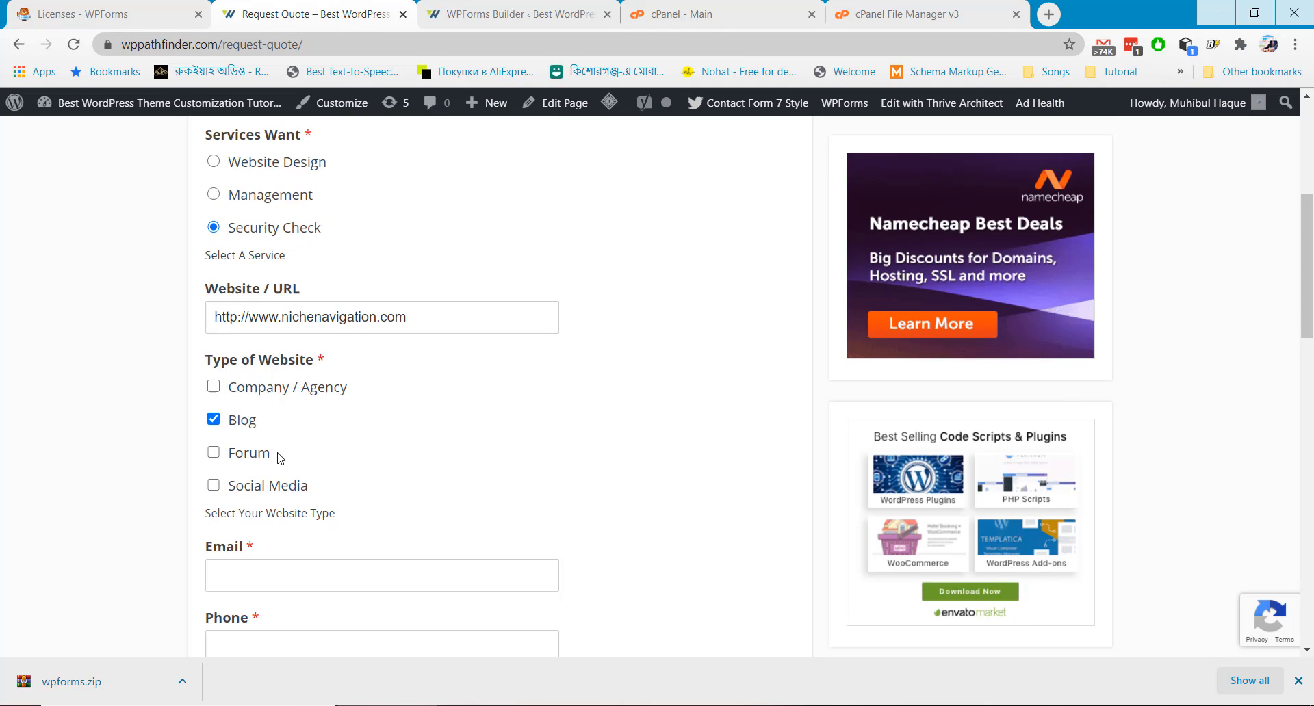
{"action": "left_click", "coordinate": [271, 431]}
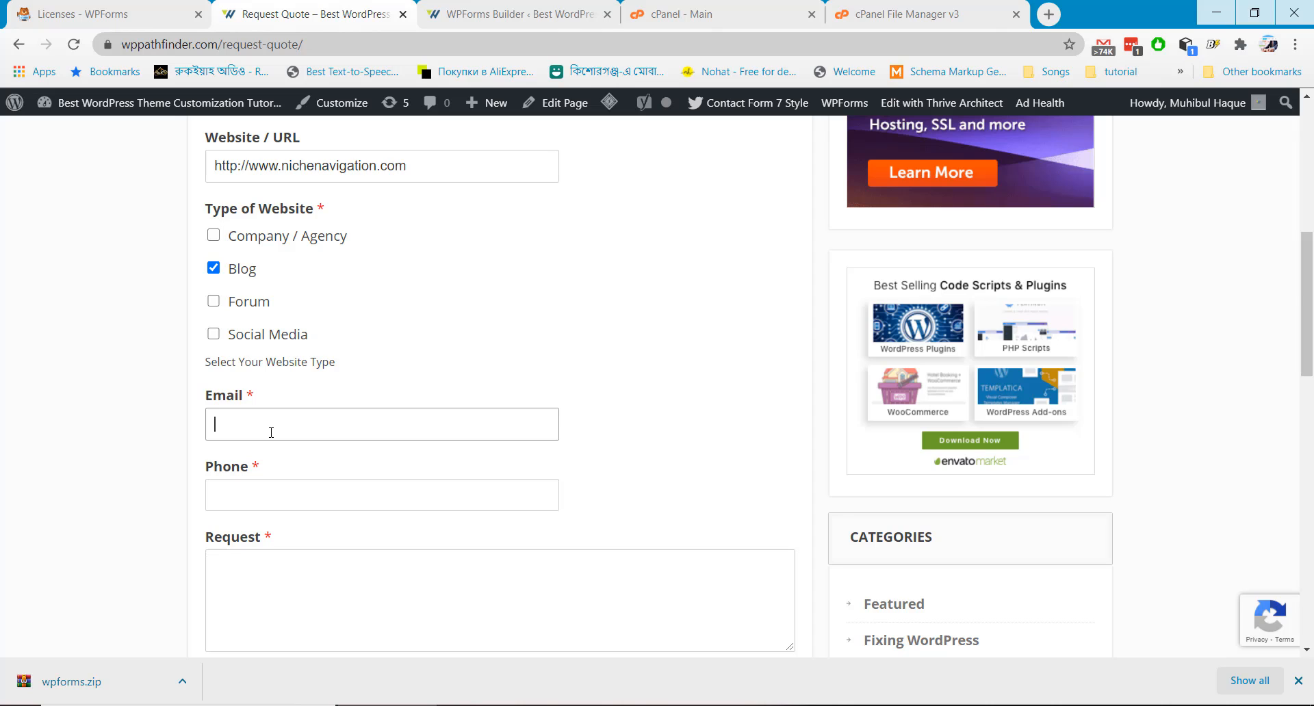
{"action": "key", "text": "Tab"}
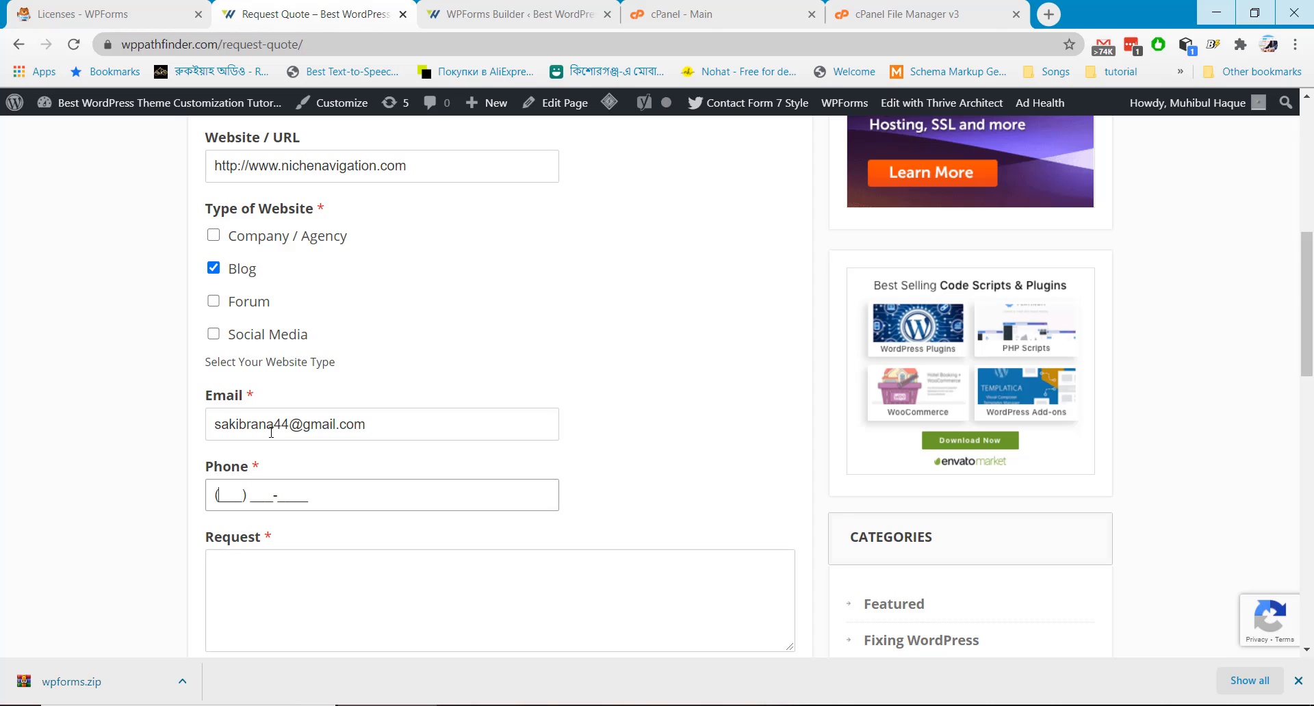
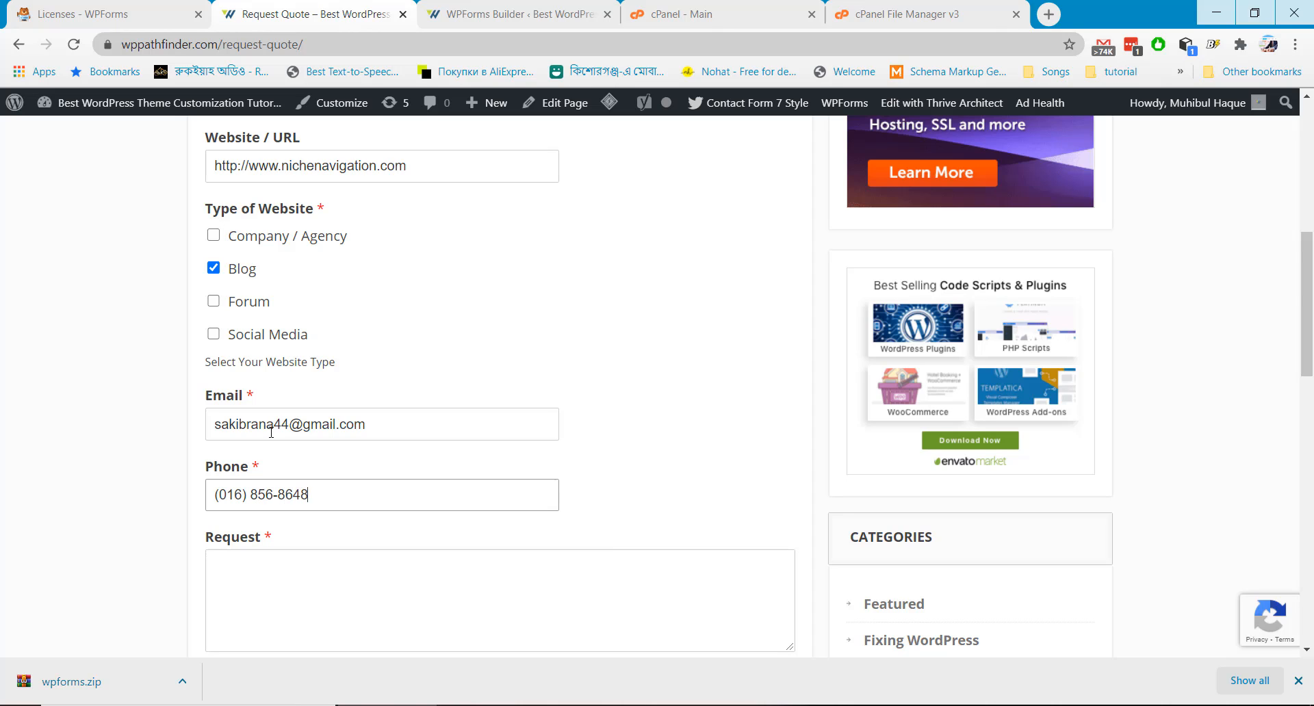
Write a request for website security service pricing and submit the quote form
{"action": "key", "text": "Tab"}
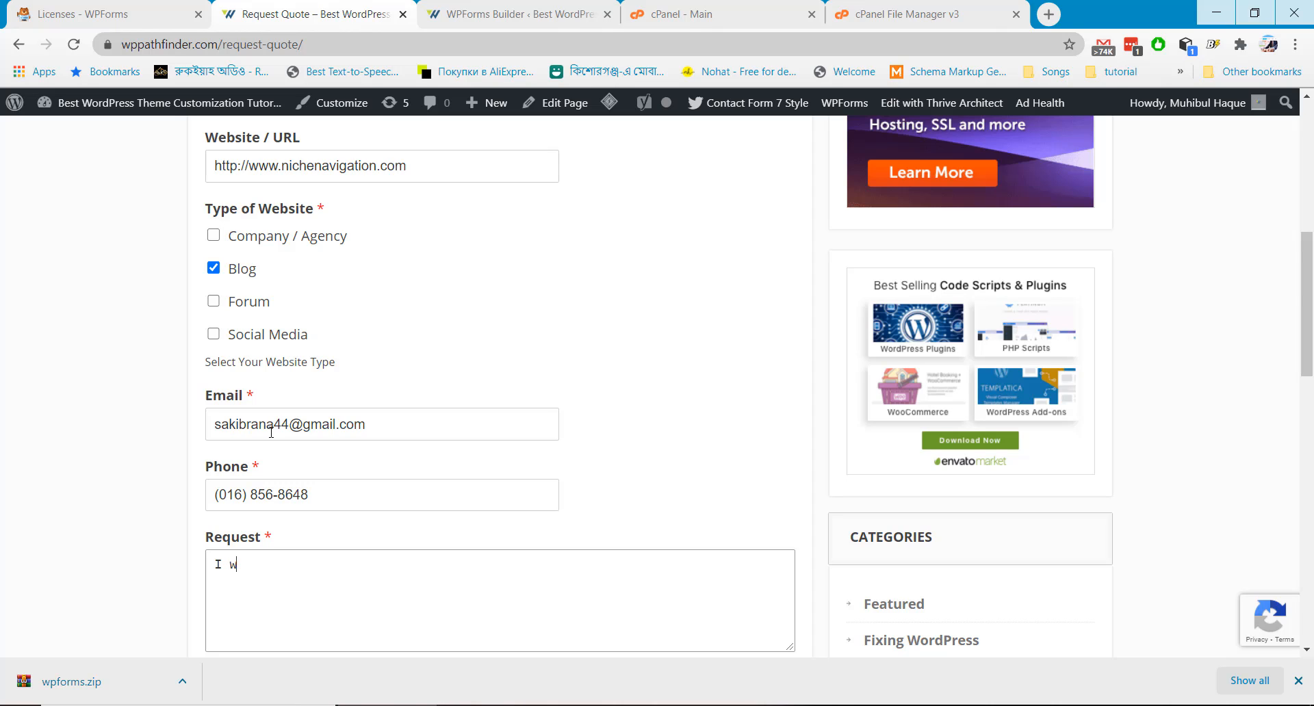
{"action": "type", "text": "I w"}
{"action": "key", "text": "BackSpace"}
{"action": "key", "text": "BackSpace"}
{"action": "key", "text": "BackSpace"}
{"action": "type", "text": "Plea"}
{"action": "type", "text": "se send me"}
{"action": "type", "text": " a bu"}
{"action": "type", "text": "icing"}
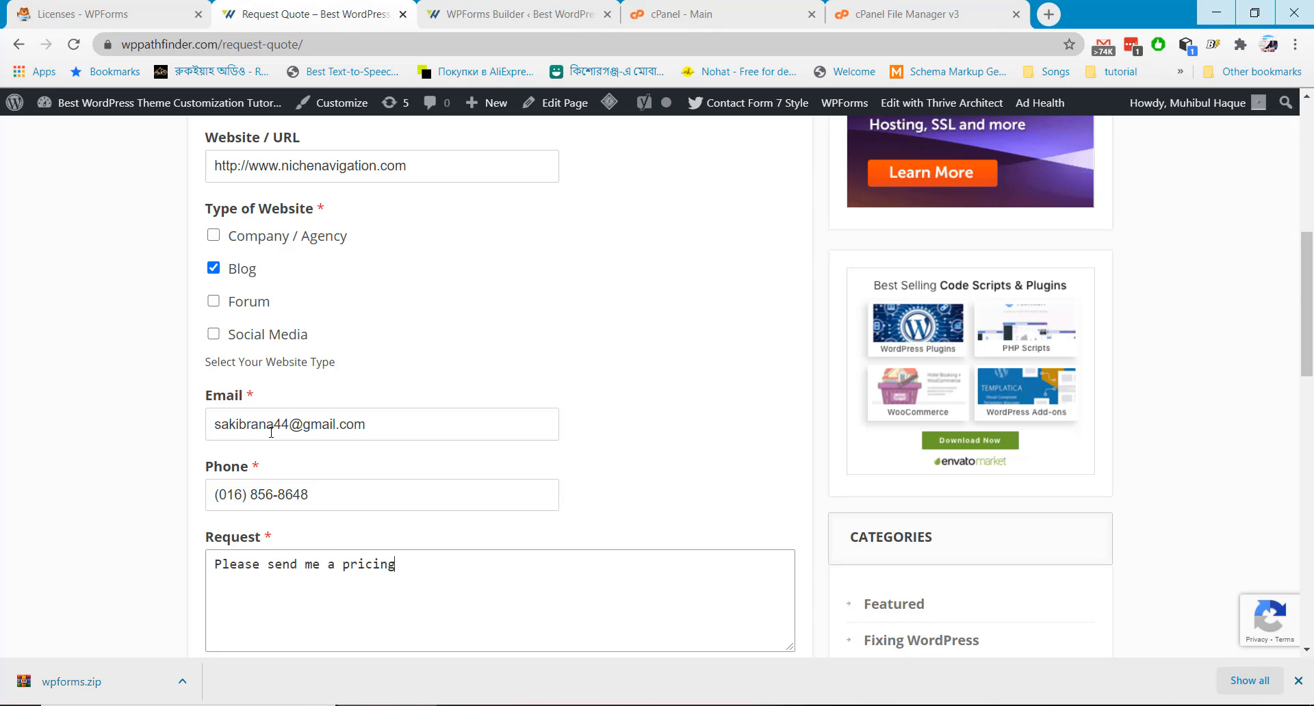
{"action": "type", "text": " for my website security "}
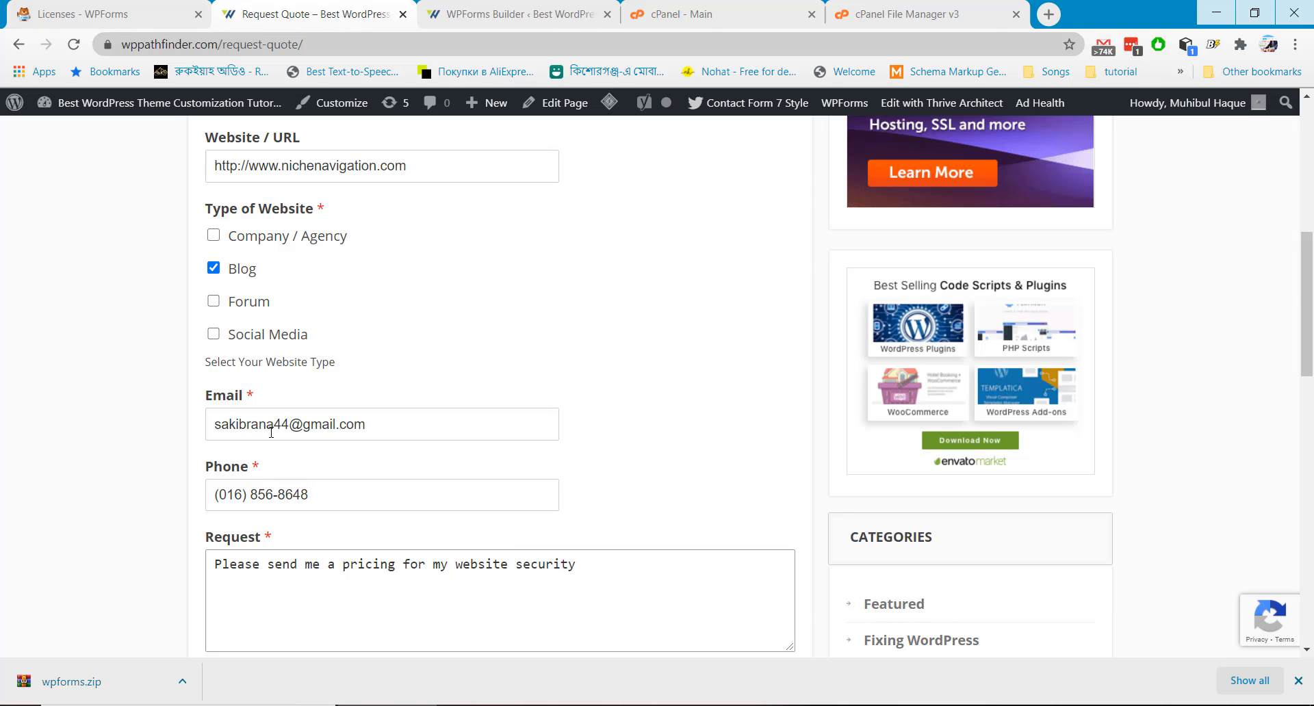
{"action": "type", "text": "service."}
{"action": "scroll", "coordinate": [146, 416], "scroll_direction": "down", "scroll_amount": 4}
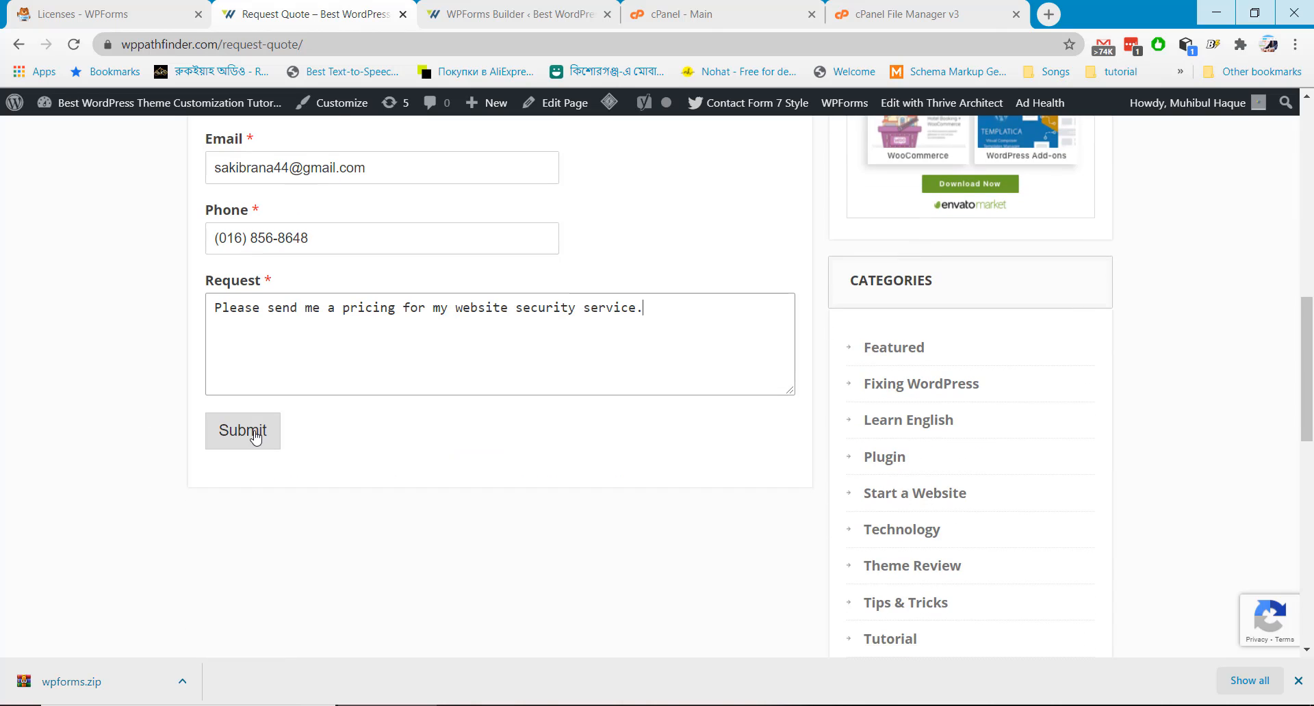
{"action": "left_click", "coordinate": [255, 436]}
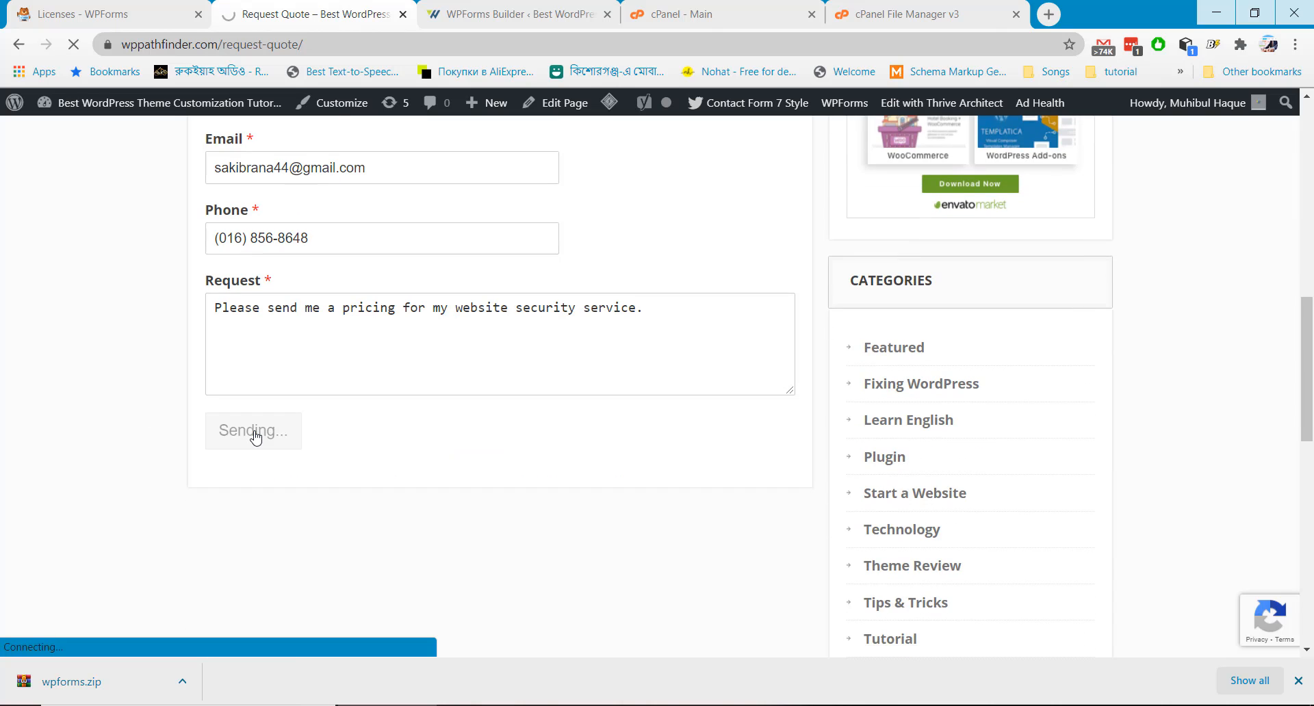